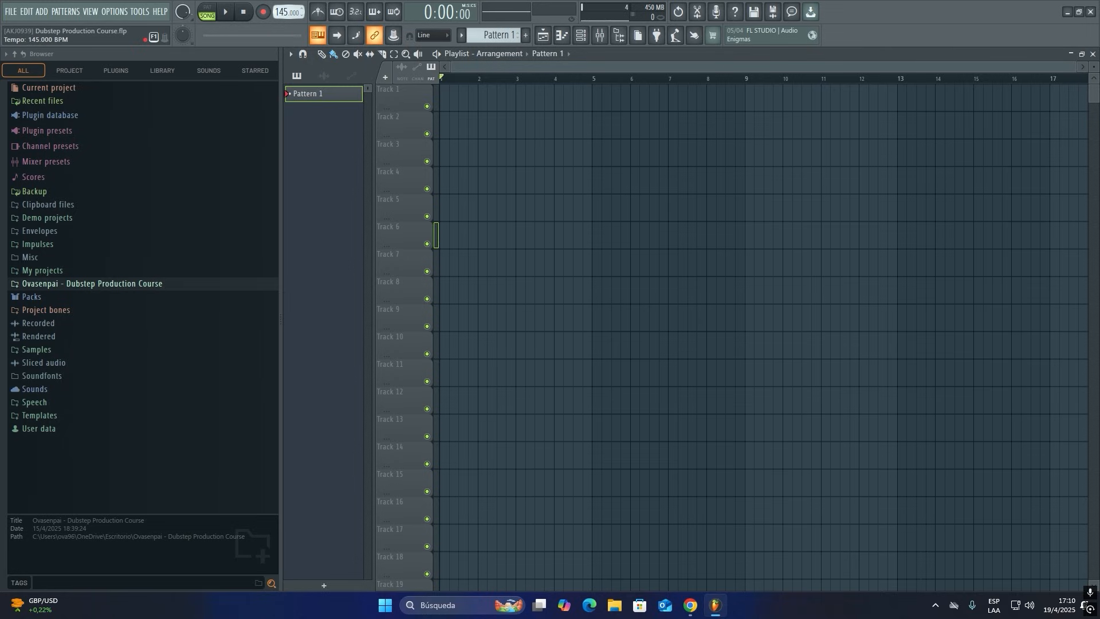
Open the mixer and delete the Fruity Limiter from the Master track.
left_click(605, 38)
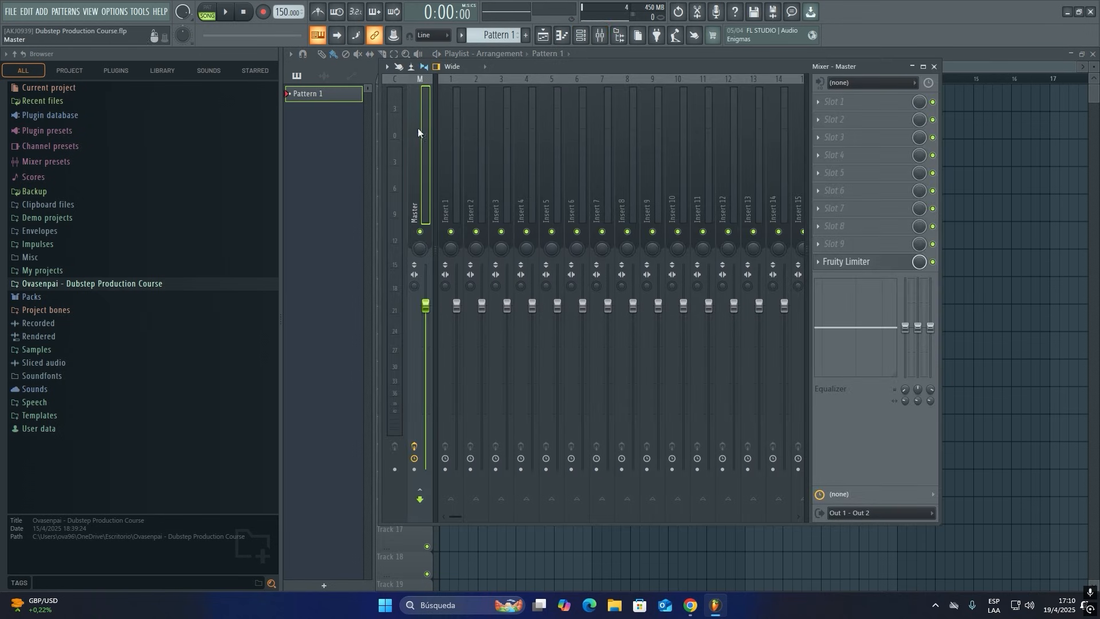
left_click(818, 261)
left_click(828, 284)
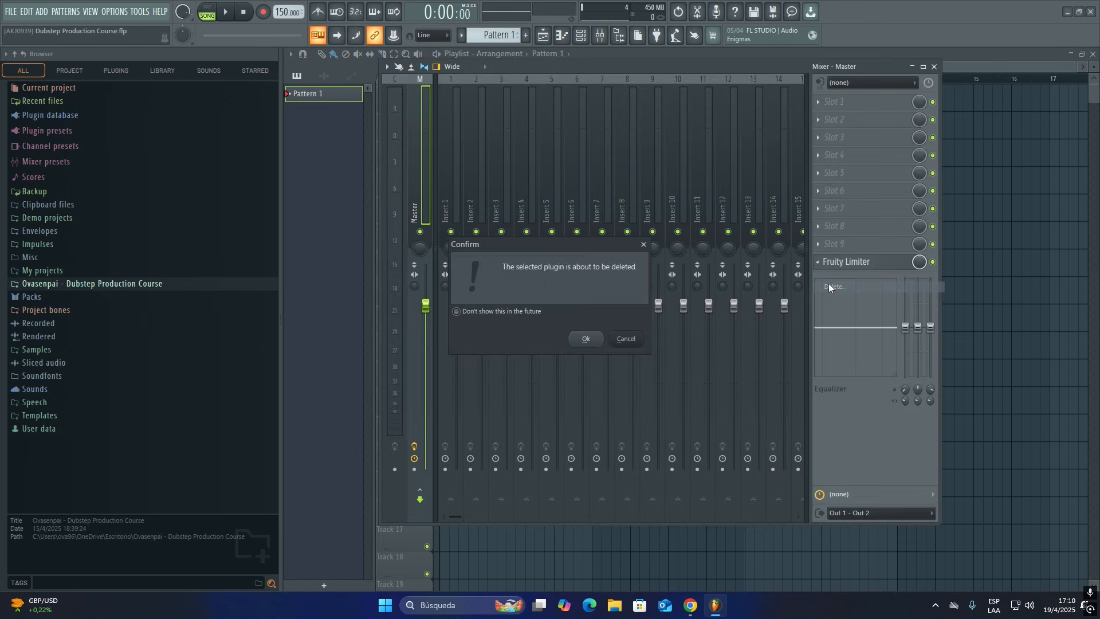
left_click(587, 338)
Load StandardCLIP from SIR Audio Tools on the Master track and turn its Ceiling on.
left_click(829, 102)
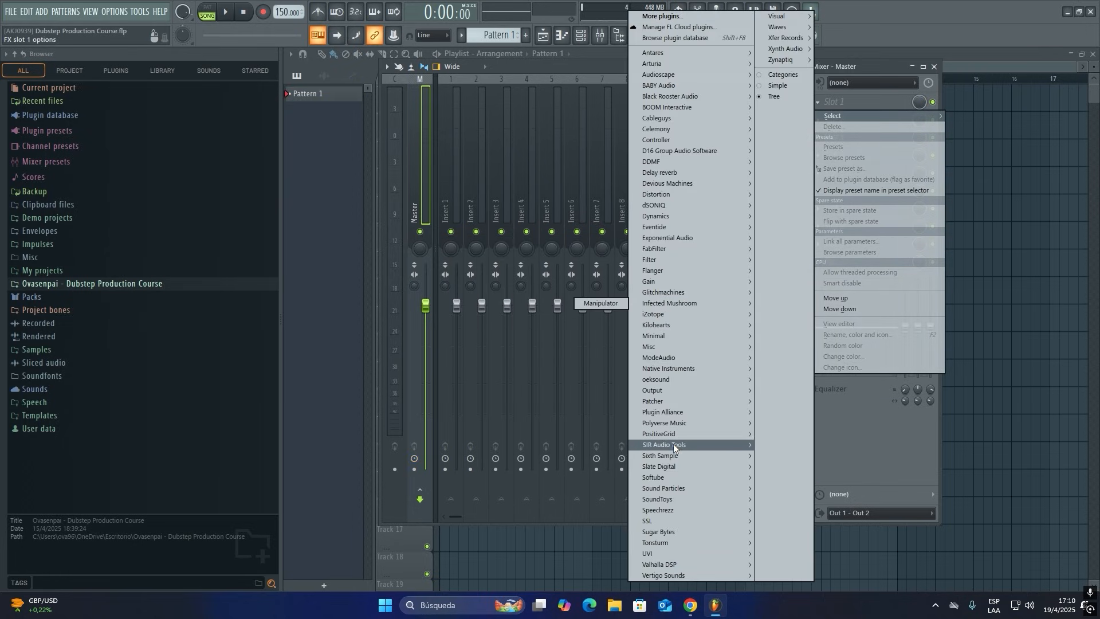
left_click(614, 442)
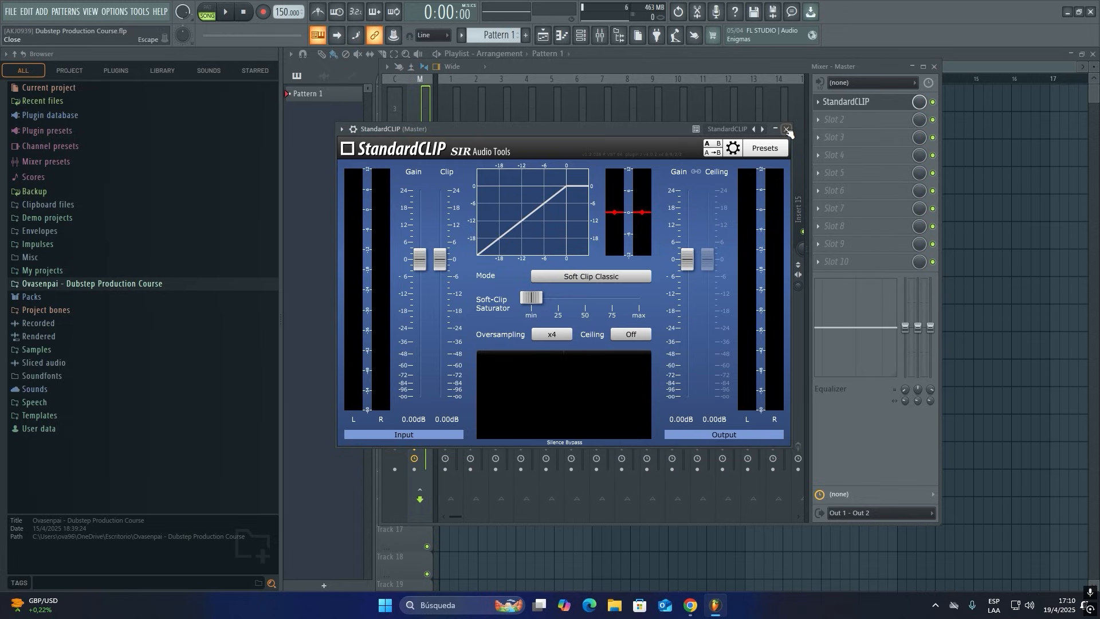
left_click(627, 335)
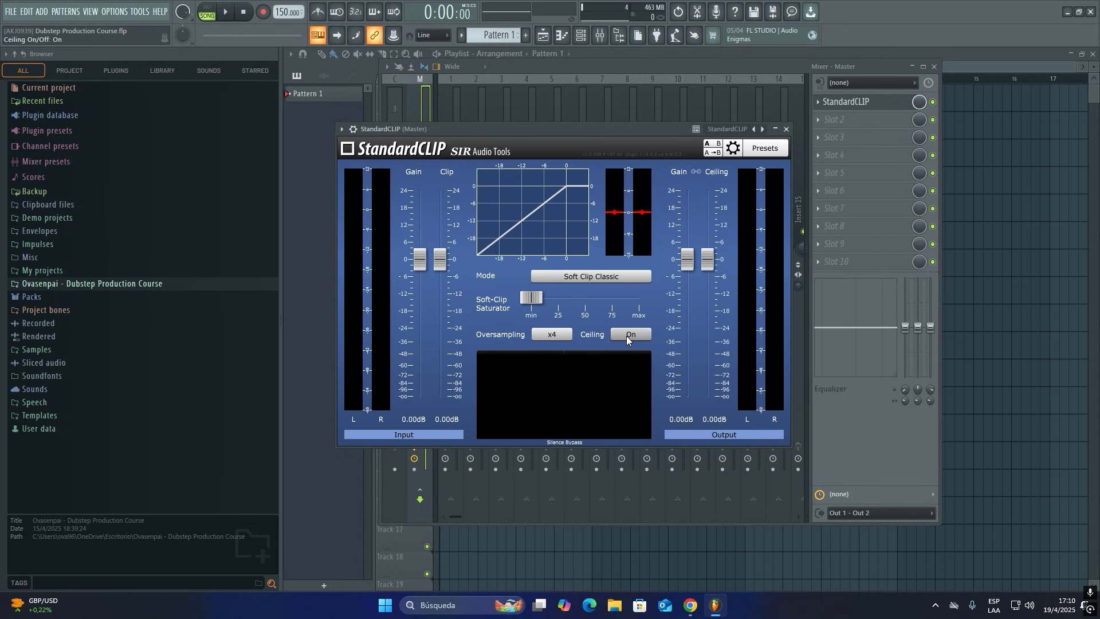
left_click(786, 129)
Move StandardCLIP to slot 9 of the Master track and load iZotope Insight 2 into slot 10.
left_click_drag(845, 102, 864, 247)
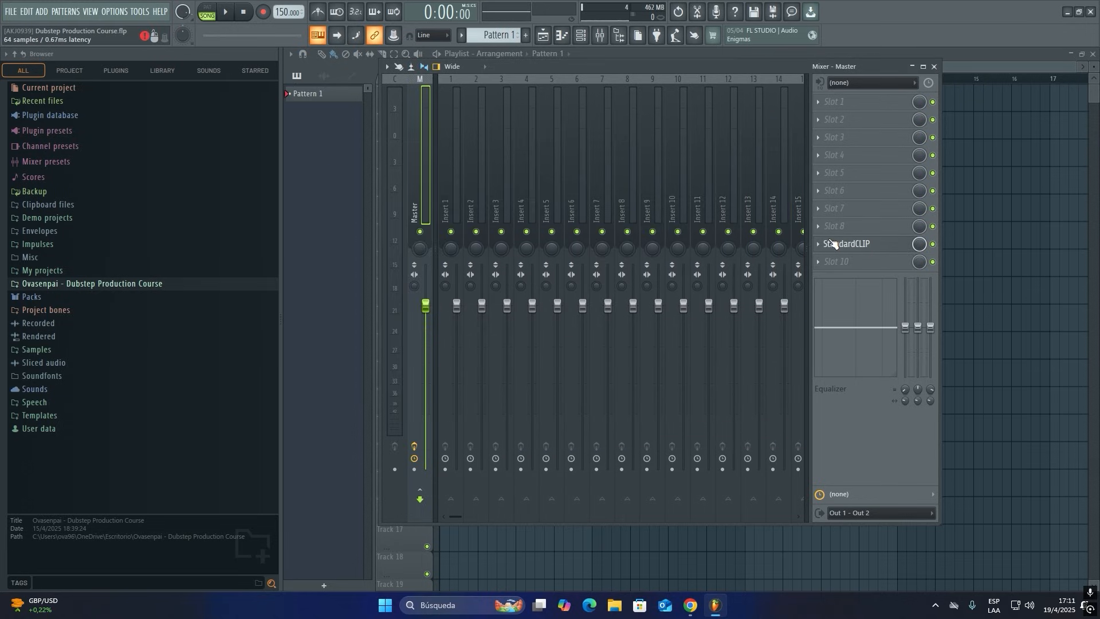
left_click(827, 260)
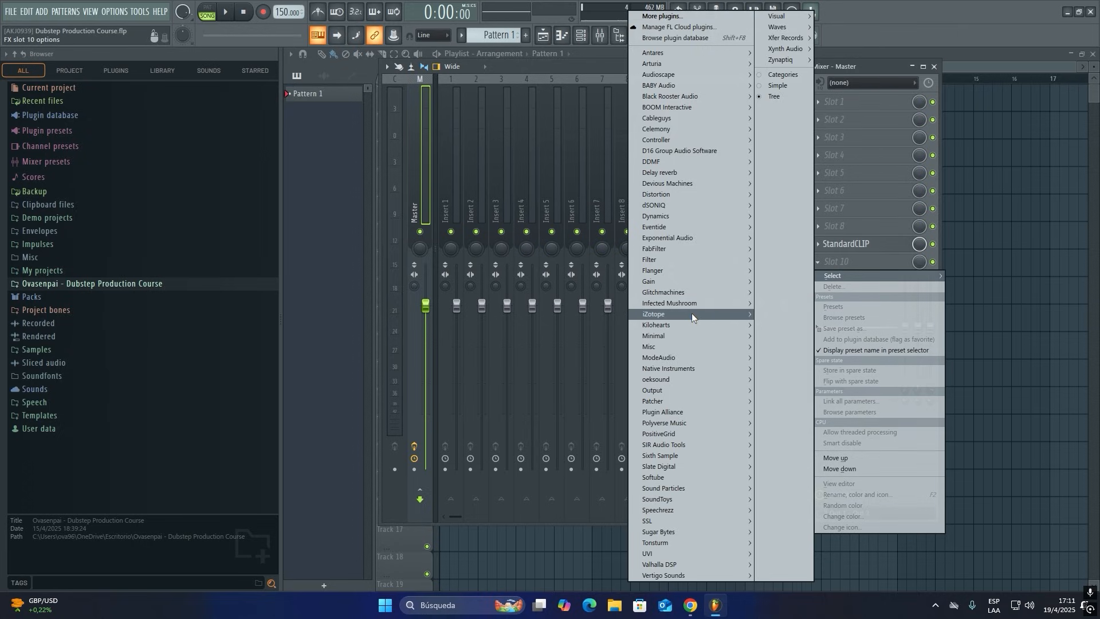
mouse_move(691, 314)
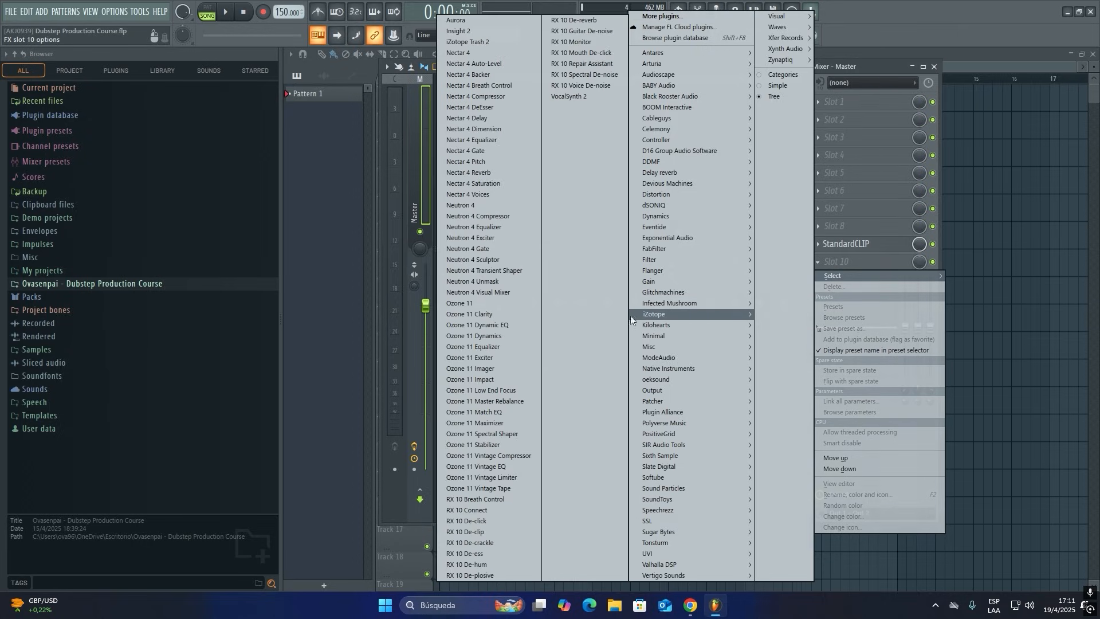
left_click(468, 31)
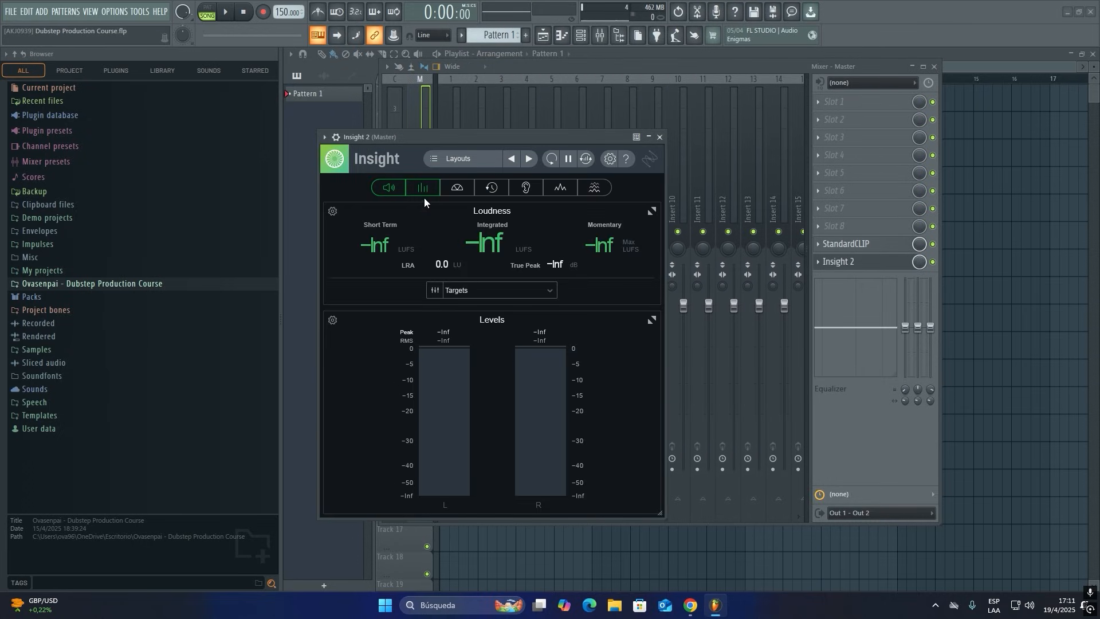
left_click(428, 189)
left_click(408, 191)
left_click(660, 137)
left_click(934, 66)
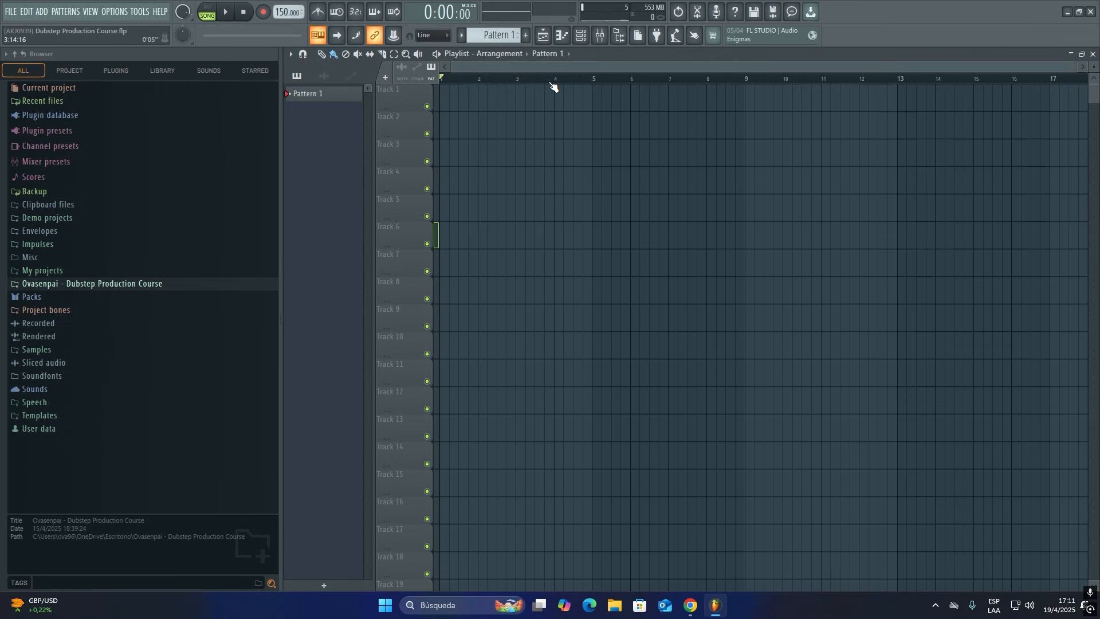
Paint Pattern 1 clips over 40 bars and stagger them across Tracks 1 to 4, starting at bars 1, 9, 17 and 25.
left_click_drag(447, 100, 1028, 98)
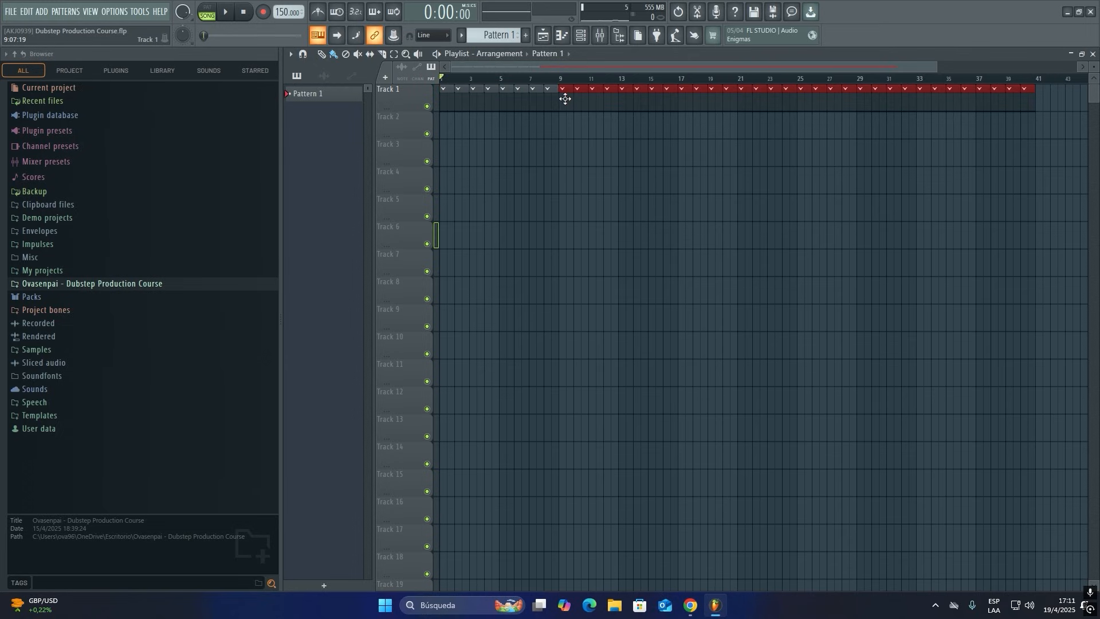
left_click_drag(565, 99, 565, 128)
left_click_drag(1060, 110, 698, 136)
left_click_drag(699, 137, 701, 157)
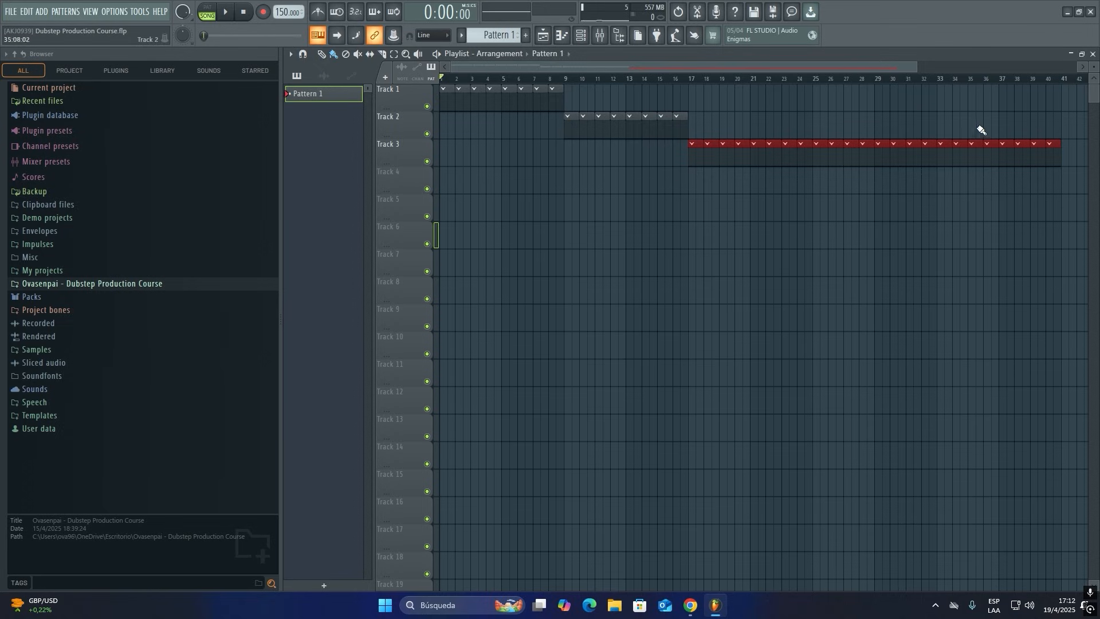
left_click_drag(1059, 113, 820, 188)
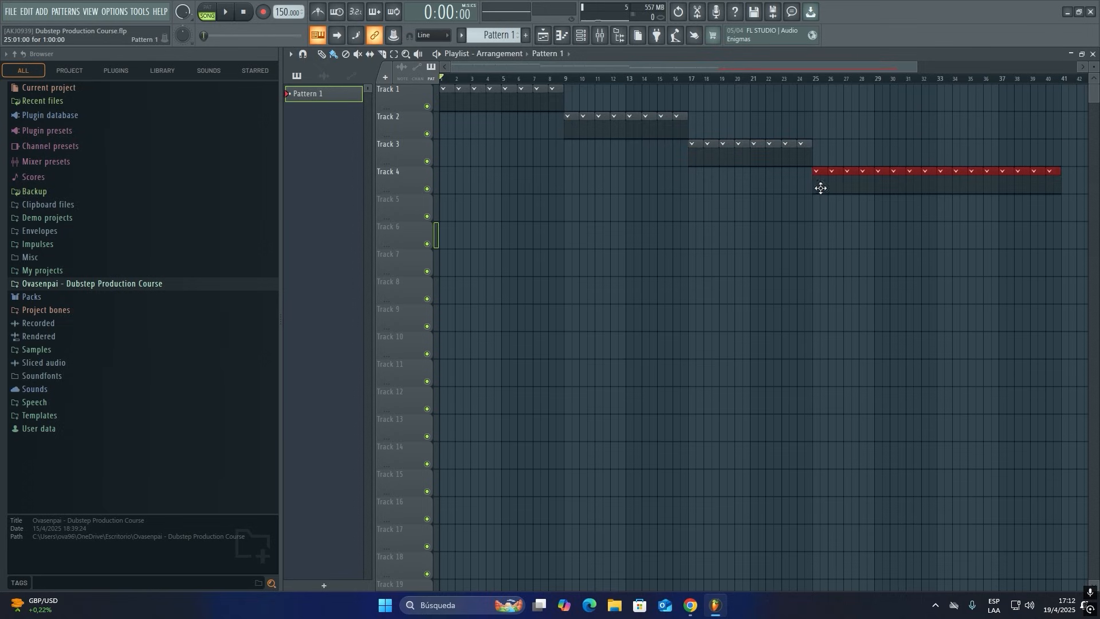
left_click_drag(1069, 145, 816, 185)
key("ctrl+b")
key("ctrl+z")
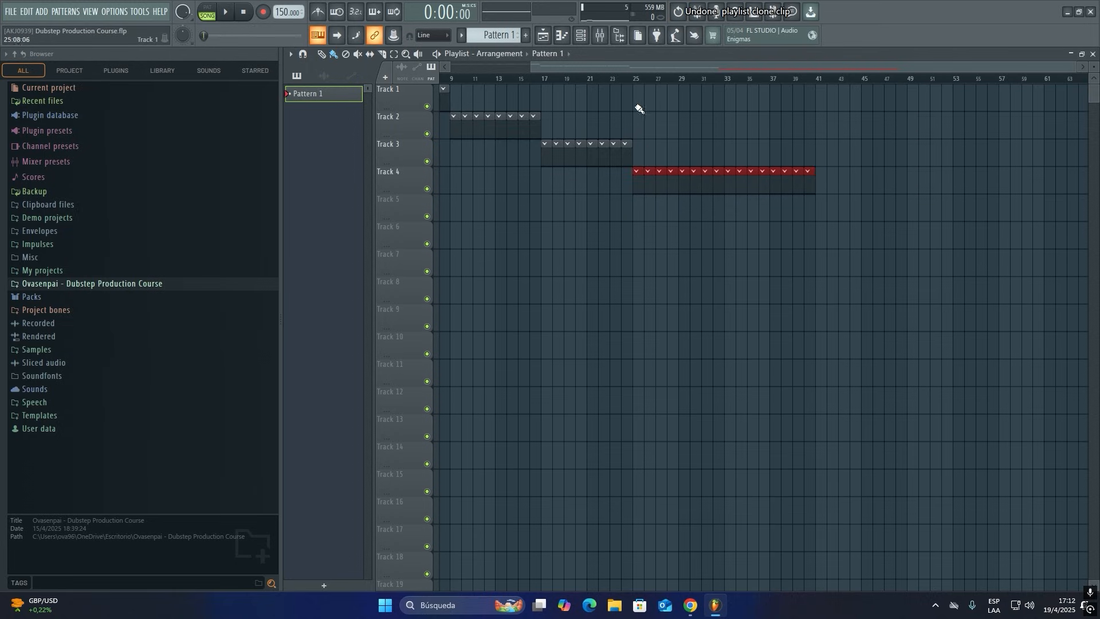
Trim the last Pattern 1 clips on Tracks 1 to 3 to leave gaps before bars 9, 17 and 25.
scroll(748, 69, "up", 3)
left_click_drag(756, 68, 575, 70)
left_click(609, 99)
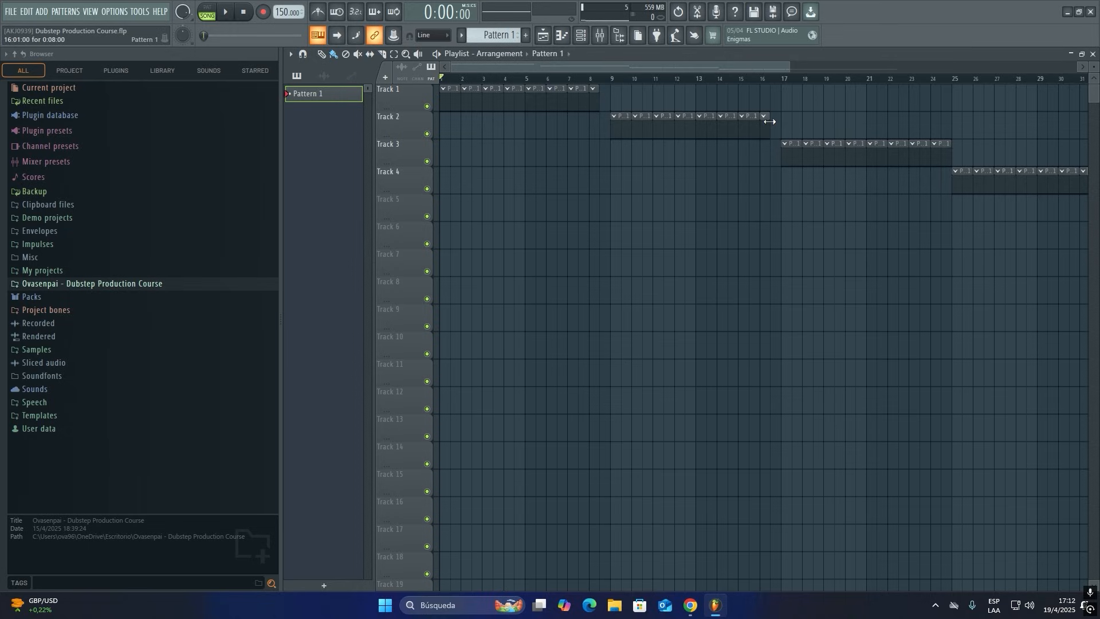
left_click_drag(740, 65, 813, 66)
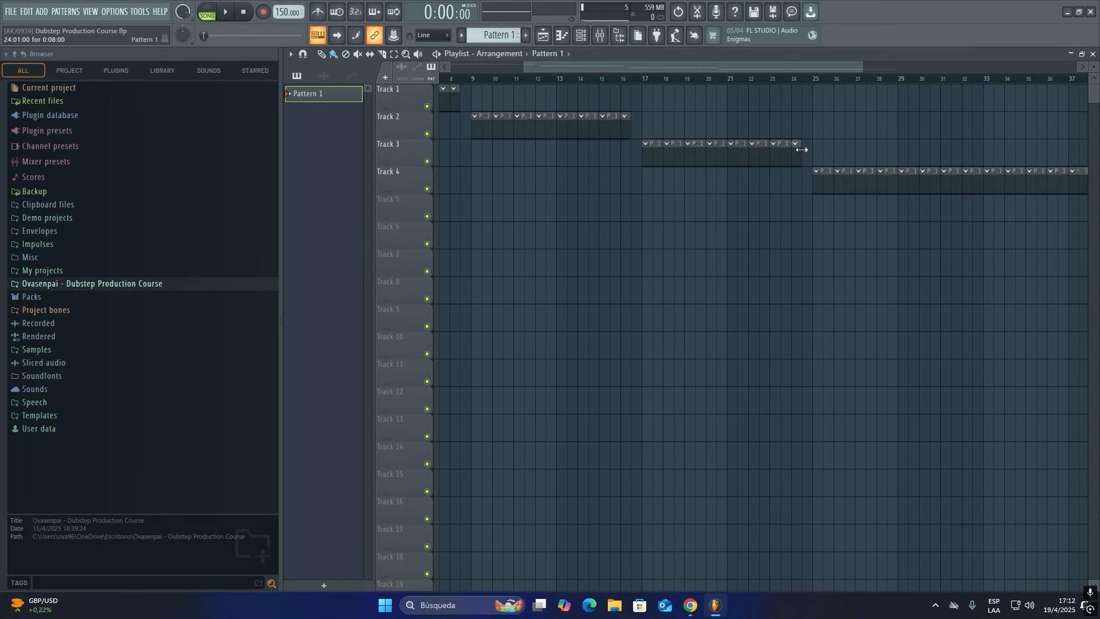
right_click(799, 150)
left_click_drag(747, 65, 828, 67)
right_click(644, 153)
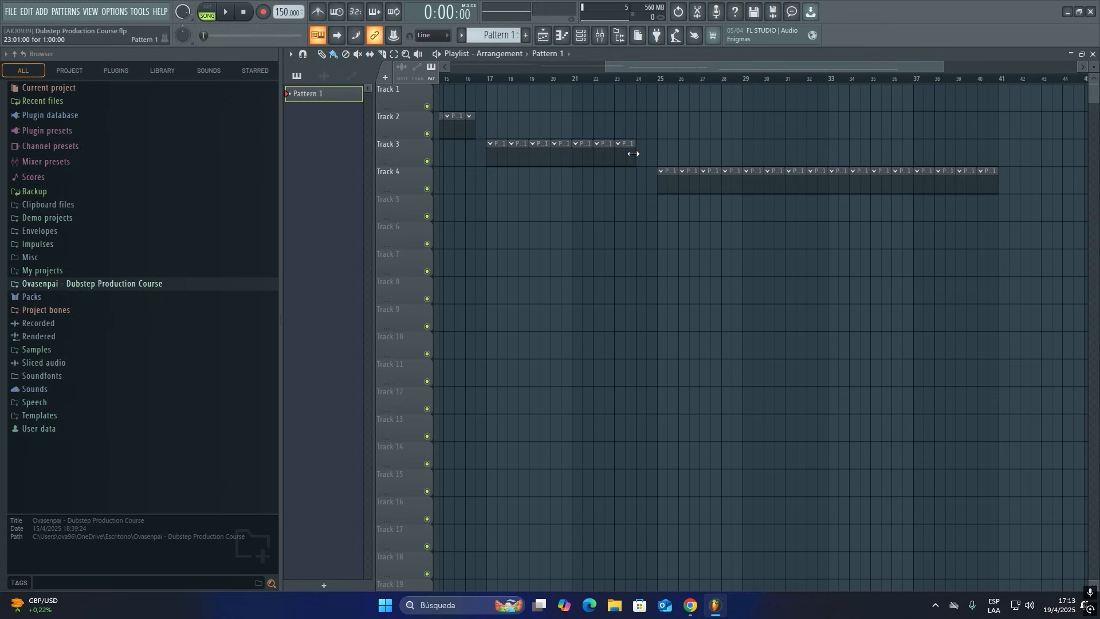
Delete all Pattern 1 clips from the playlist.
left_click_drag(678, 67, 518, 66)
scroll(623, 65, "down", 2)
mouse_move(1017, 191)
left_mouse_down()
mouse_move(752, 195)
mouse_move(516, 138)
mouse_move(314, 113)
left_mouse_up()
scroll(480, 85, "up", 4)
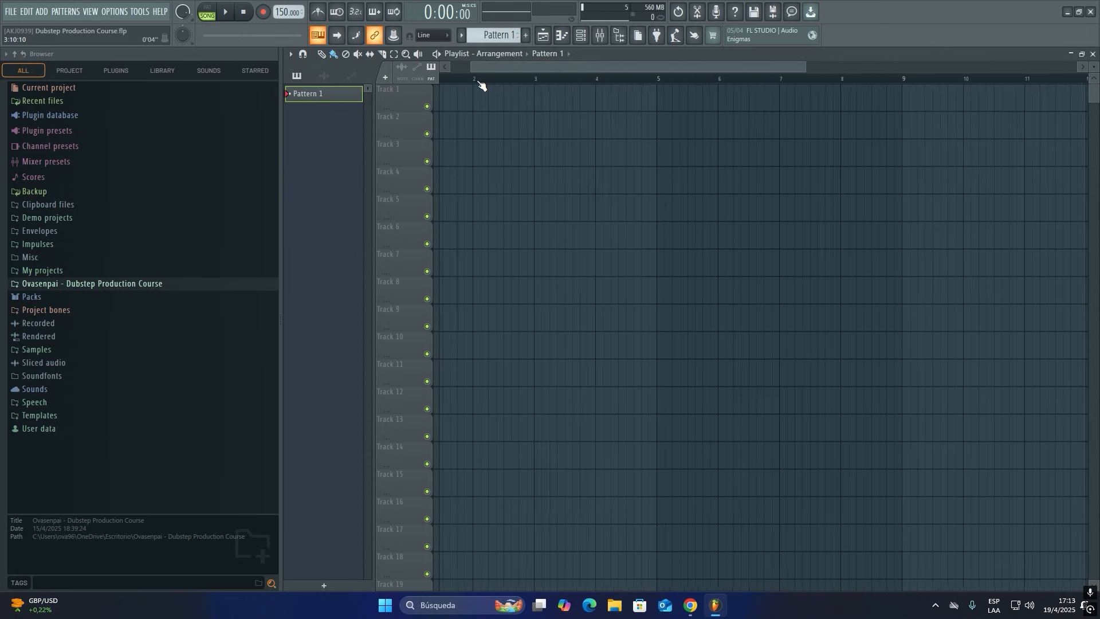
Delete all the default drum and bass channels from the channel rack.
key("F6")
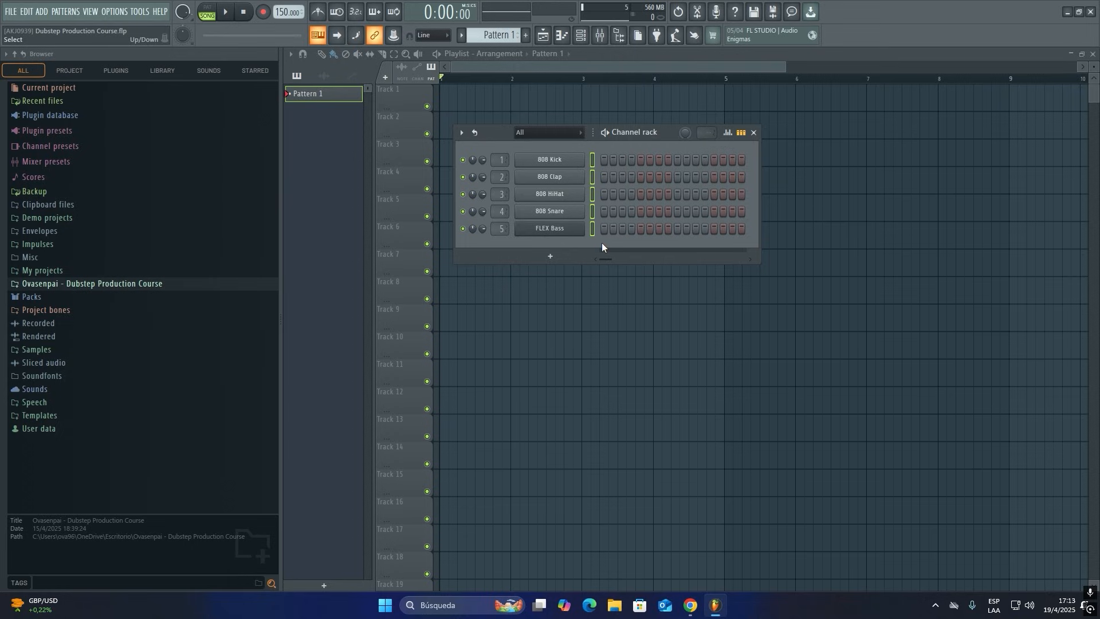
key("alt+Delete")
key("Return")
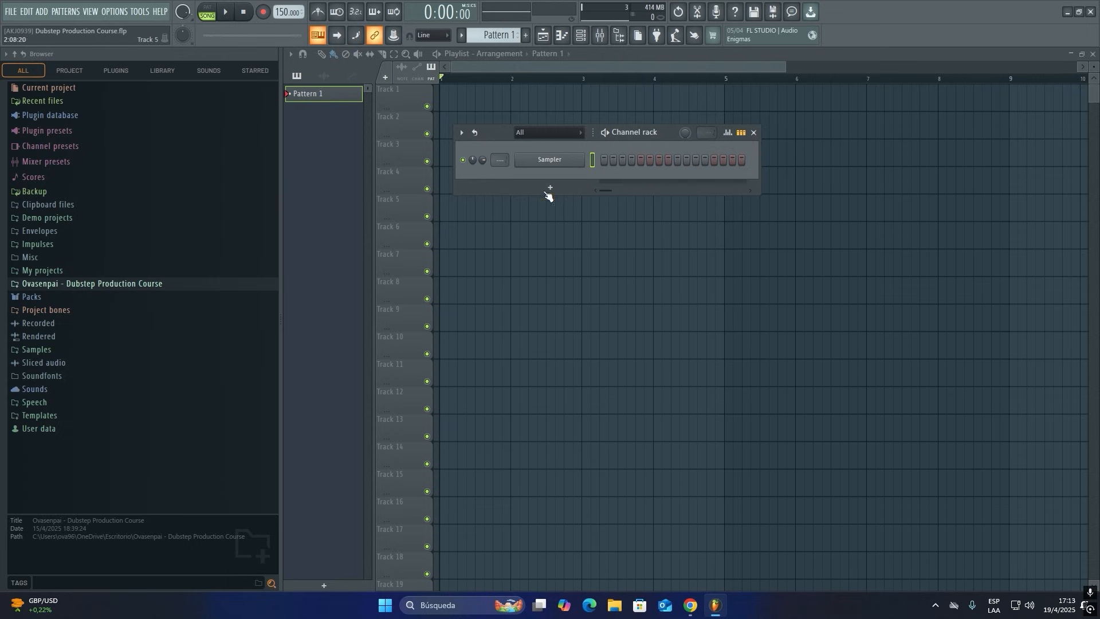
Add an Xpand!2 instrument channel from AIR Music Technology to the channel rack.
left_click(545, 187)
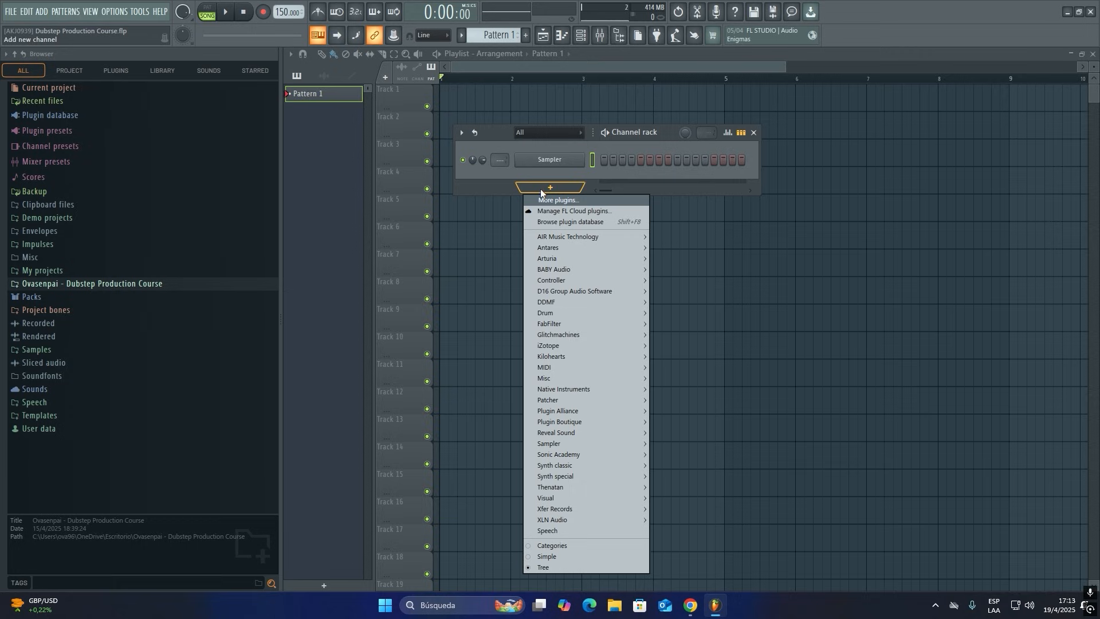
mouse_move(572, 239)
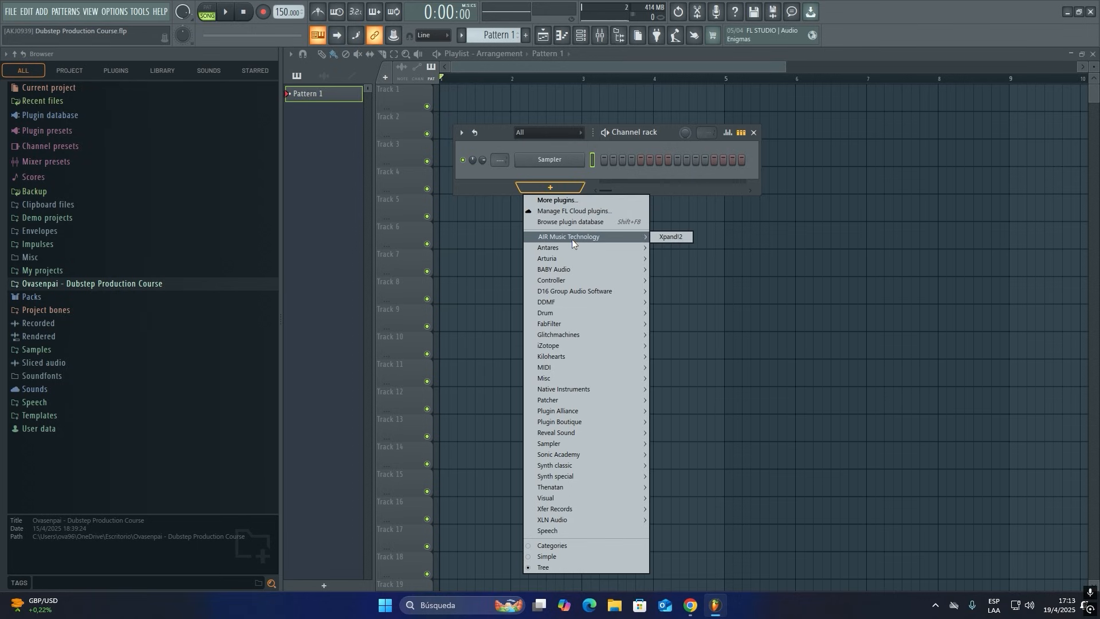
left_click(662, 235)
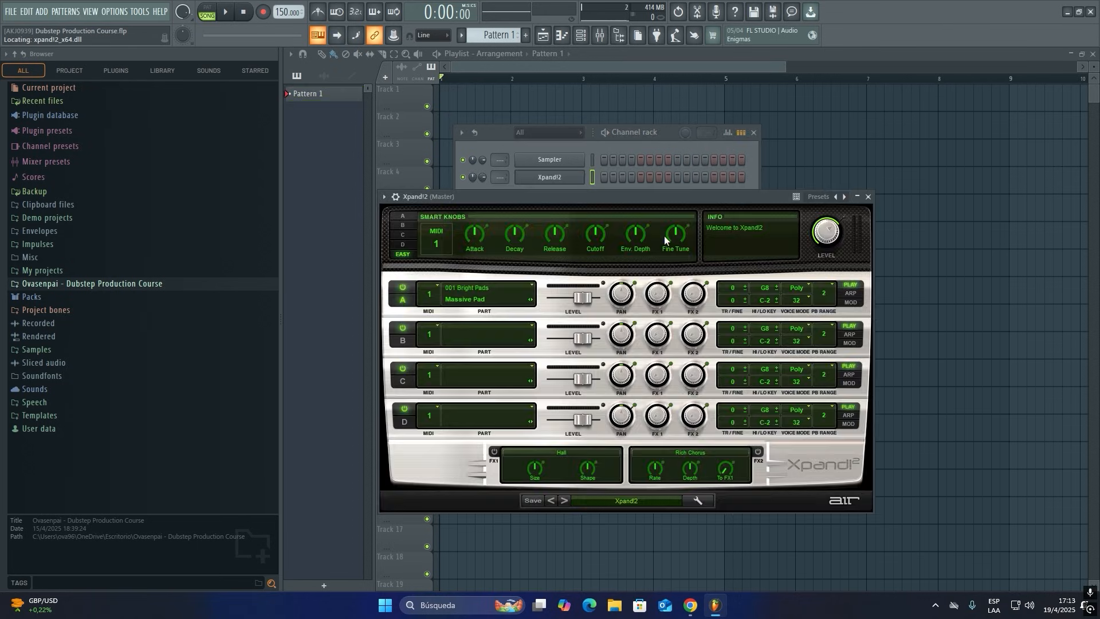
Load the Huge Pads preset +35 Orchestral Creation in Xpand!2, audition it and close the plugin.
left_click(625, 501)
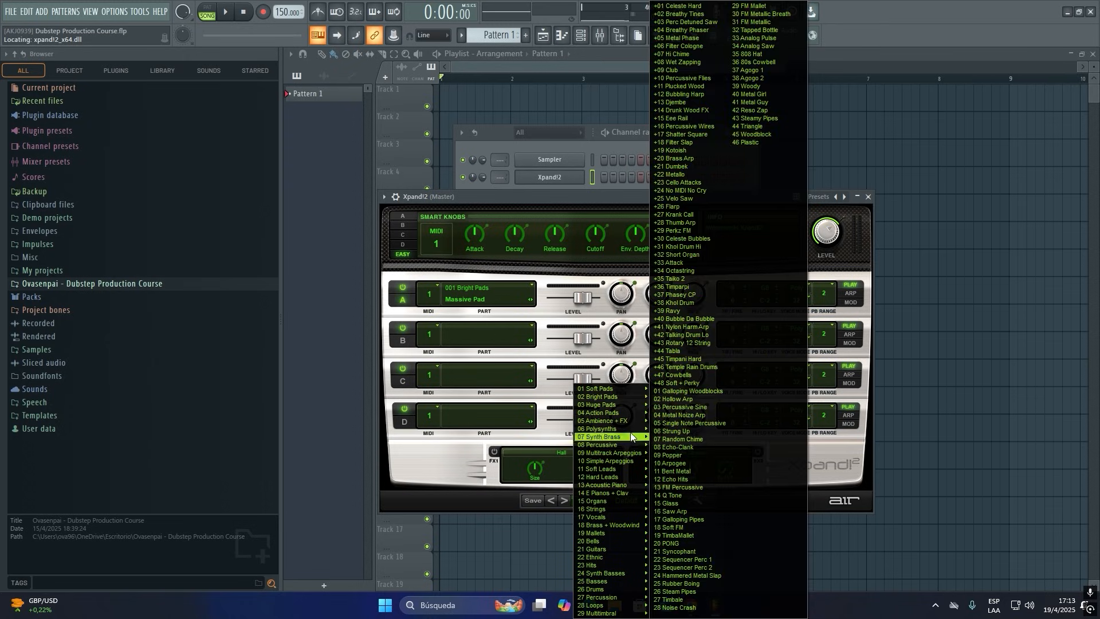
mouse_move(628, 409)
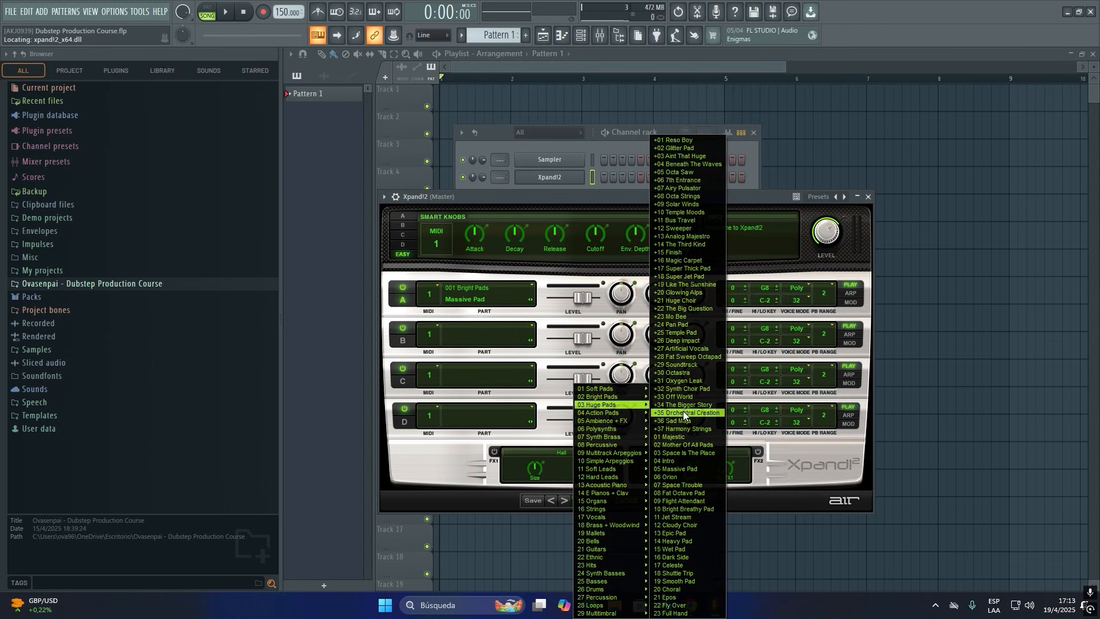
left_click(683, 412)
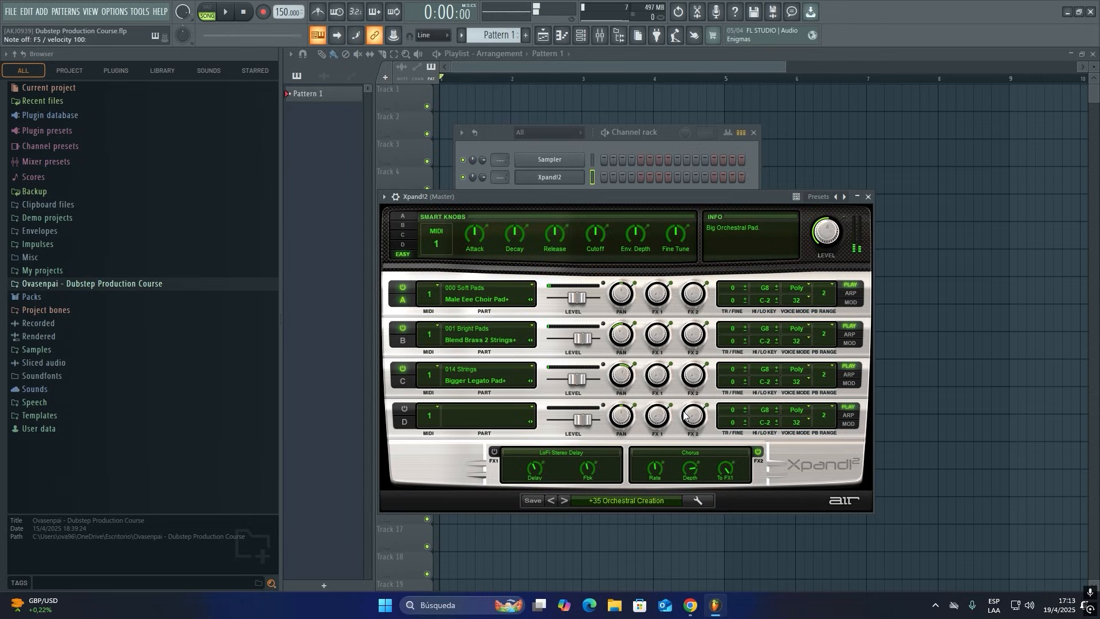
key("x")
left_click(868, 197)
In the Xpand!2 piano roll, add a D#4 note at bar 1 and lengthen it to 1:12:00.
right_click(589, 177)
left_click(590, 177)
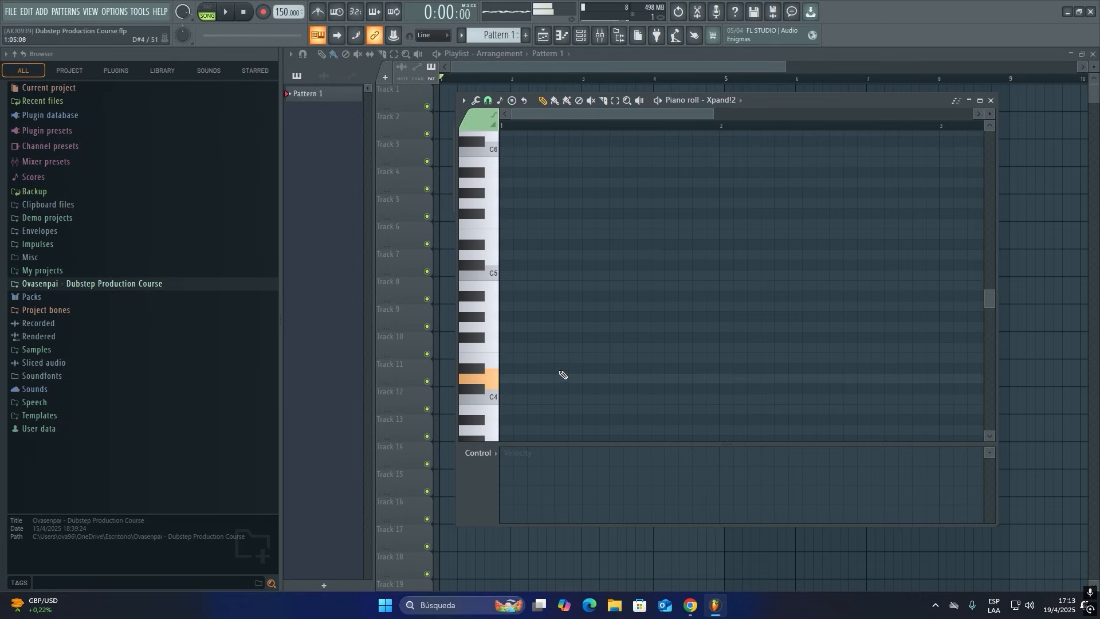
left_click(514, 368)
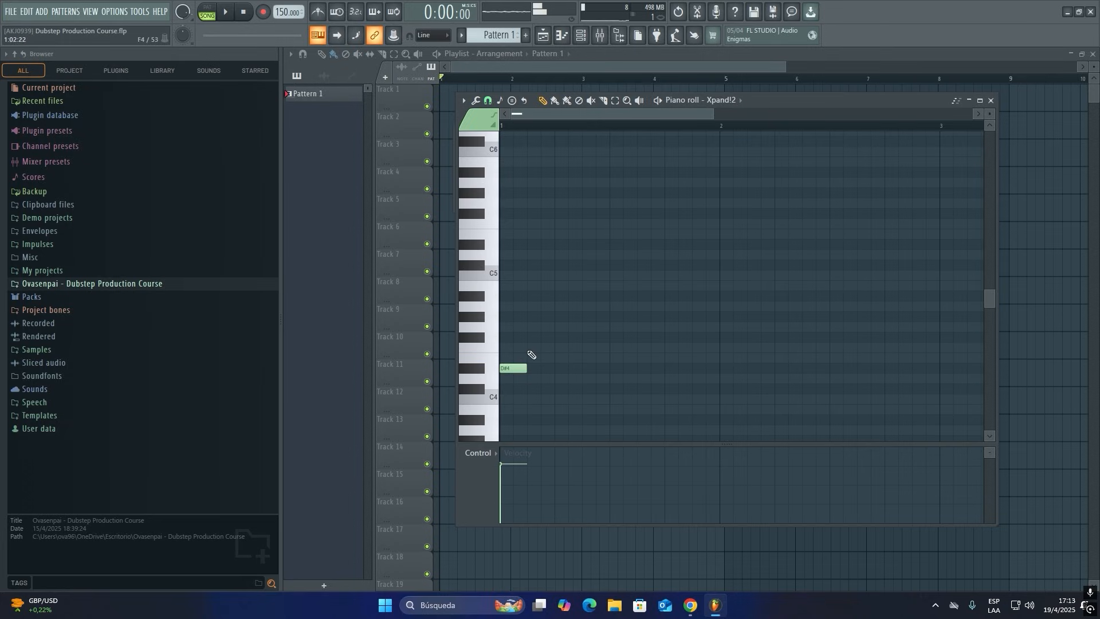
double_click(785, 100)
scroll(579, 172, "down", 2)
scroll(350, 213, "down", 1)
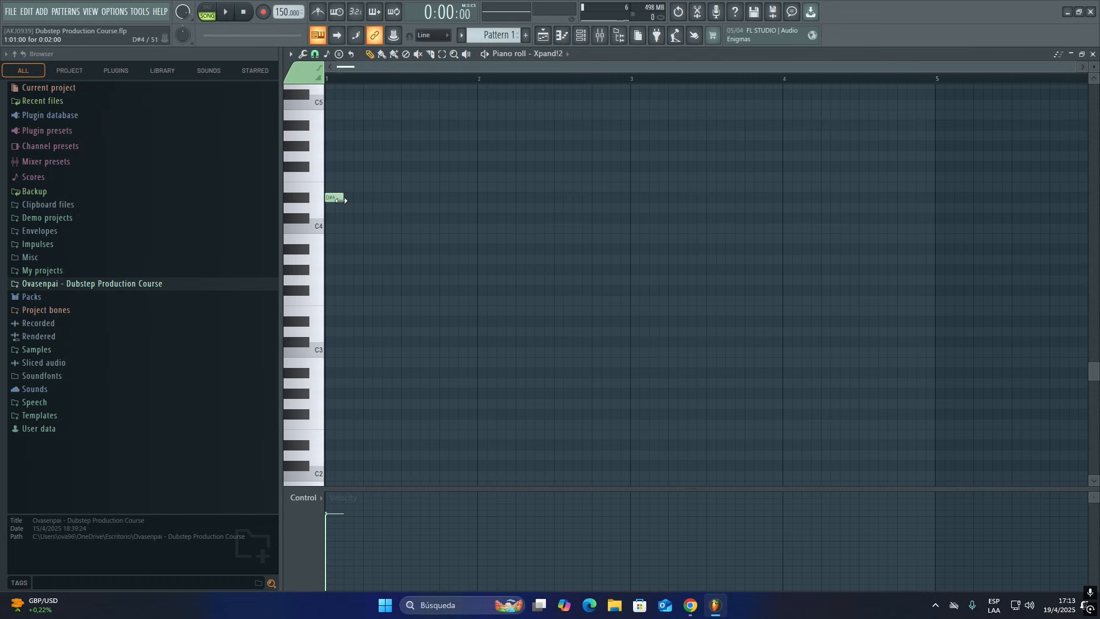
left_click_drag(353, 200, 589, 216)
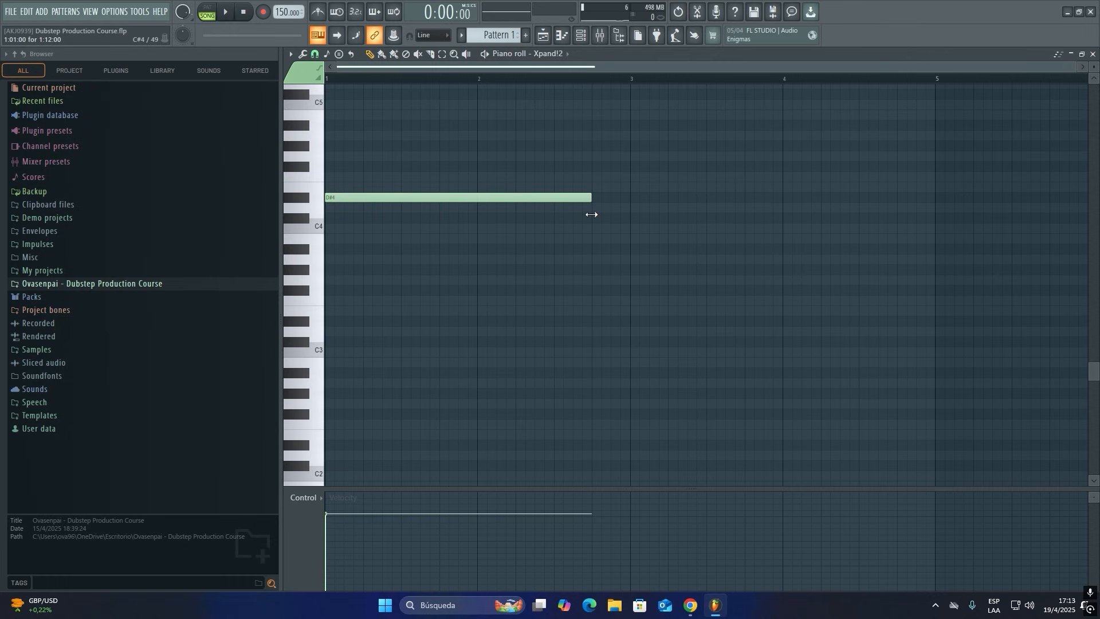
Switch playback to pattern mode and play the D#4 note.
key("space")
key("l")
key("space")
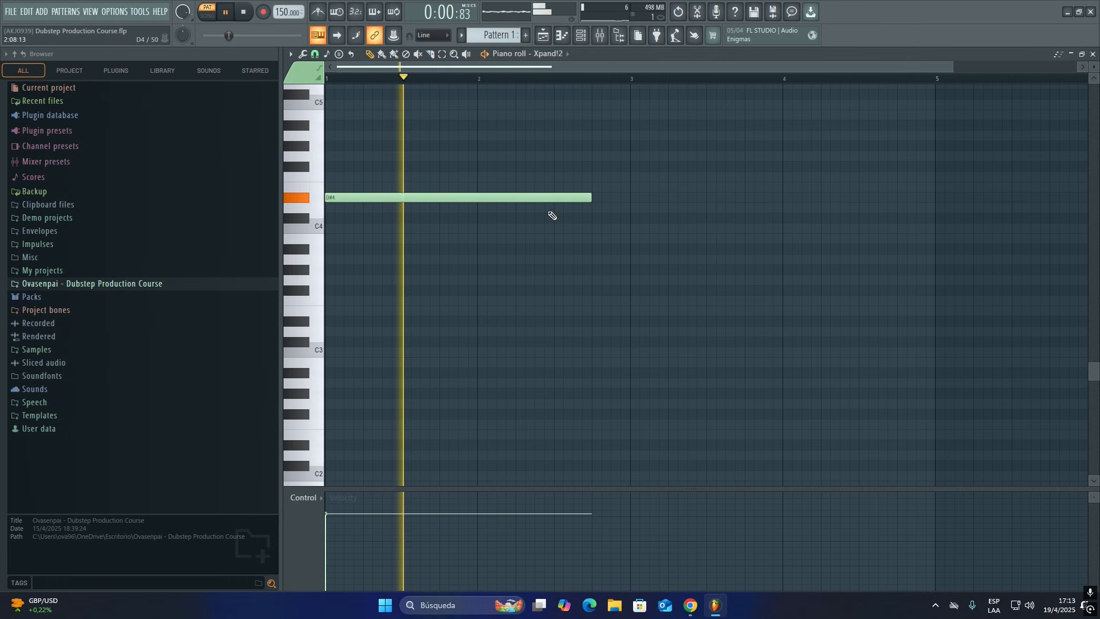
key("space")
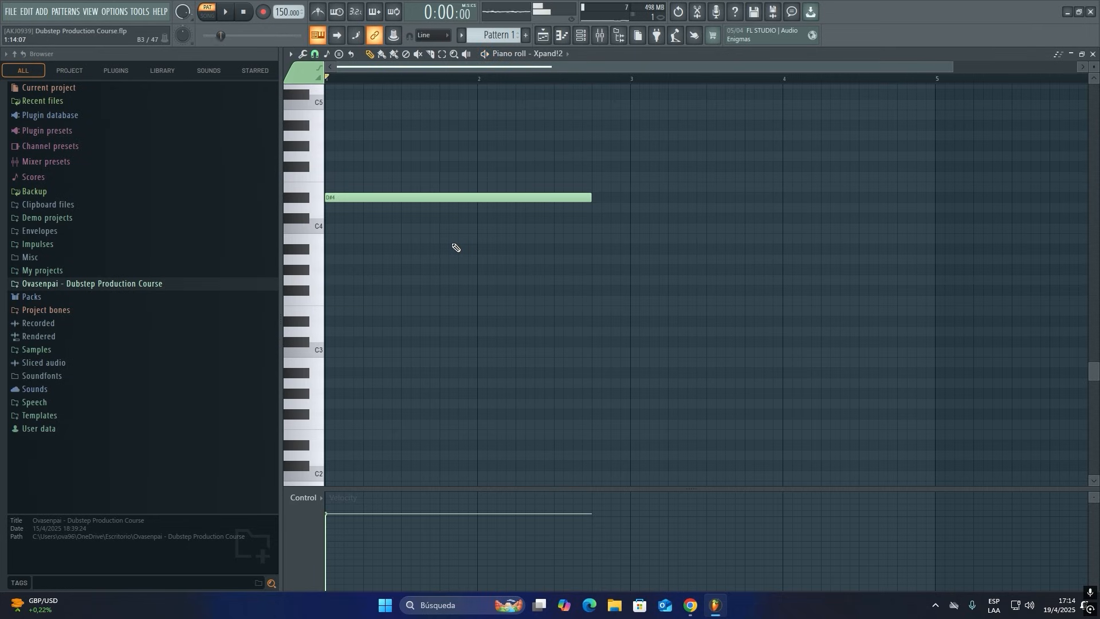
Add a D#2 note at bar 1 with the same length as the D#4 note.
left_click(342, 351)
right_click(359, 345)
left_click(379, 321)
left_click_drag(374, 309, 356, 336)
key("ctrl+Down")
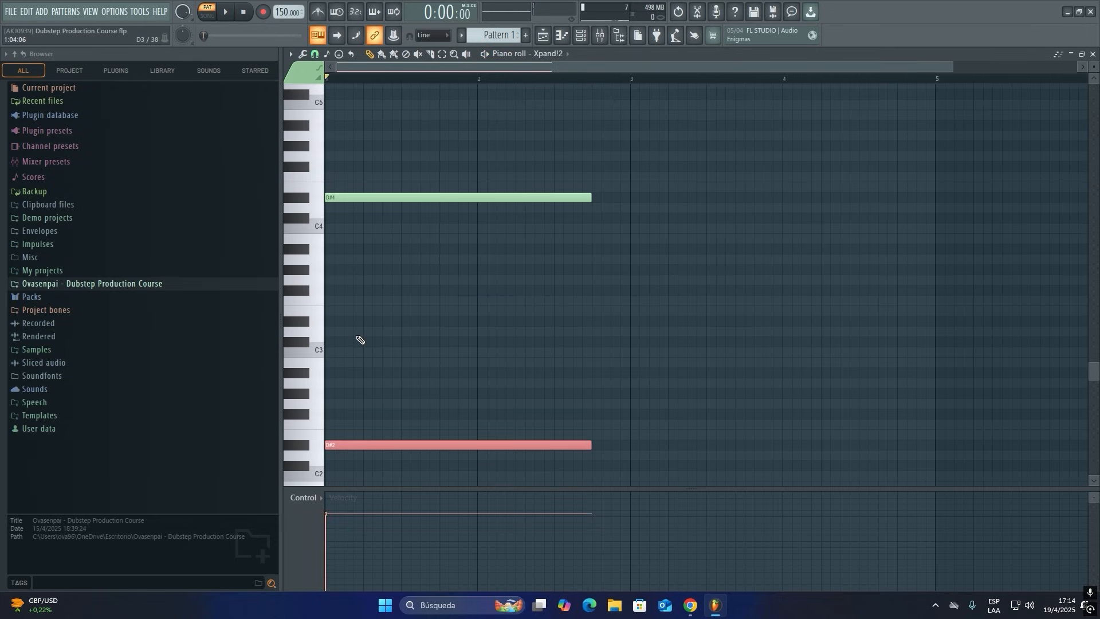
Play back the D#4 and D#2 pair, then duplicate both notes so the copies start at bar 3.
key("space")
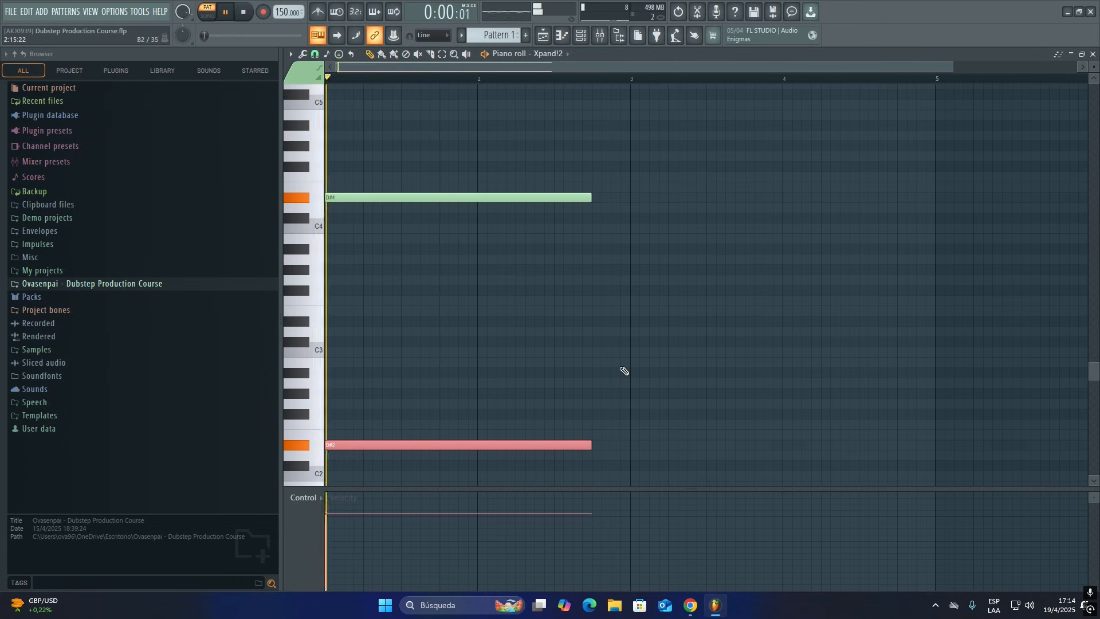
left_click_drag(655, 139, 344, 449)
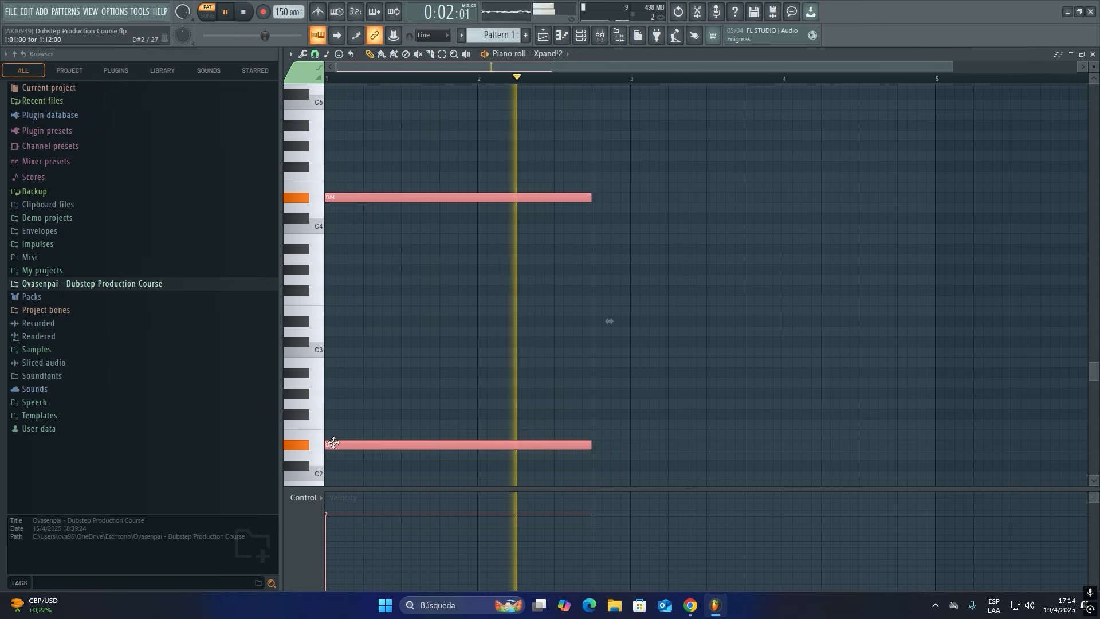
key("space")
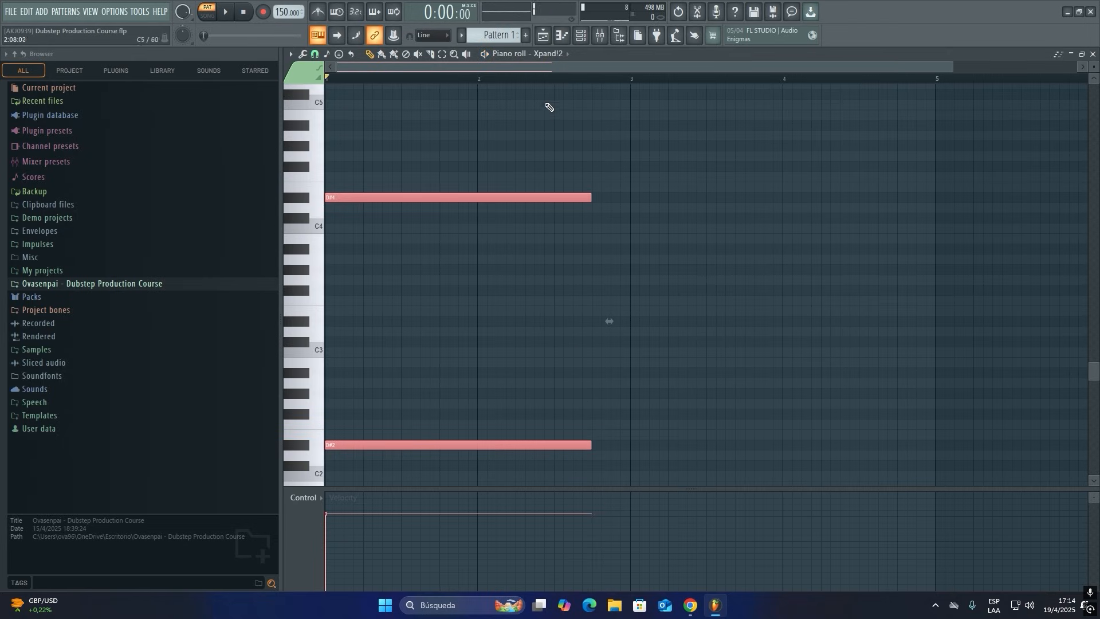
scroll(548, 129, "down", 1)
left_click_drag(441, 199, 694, 199)
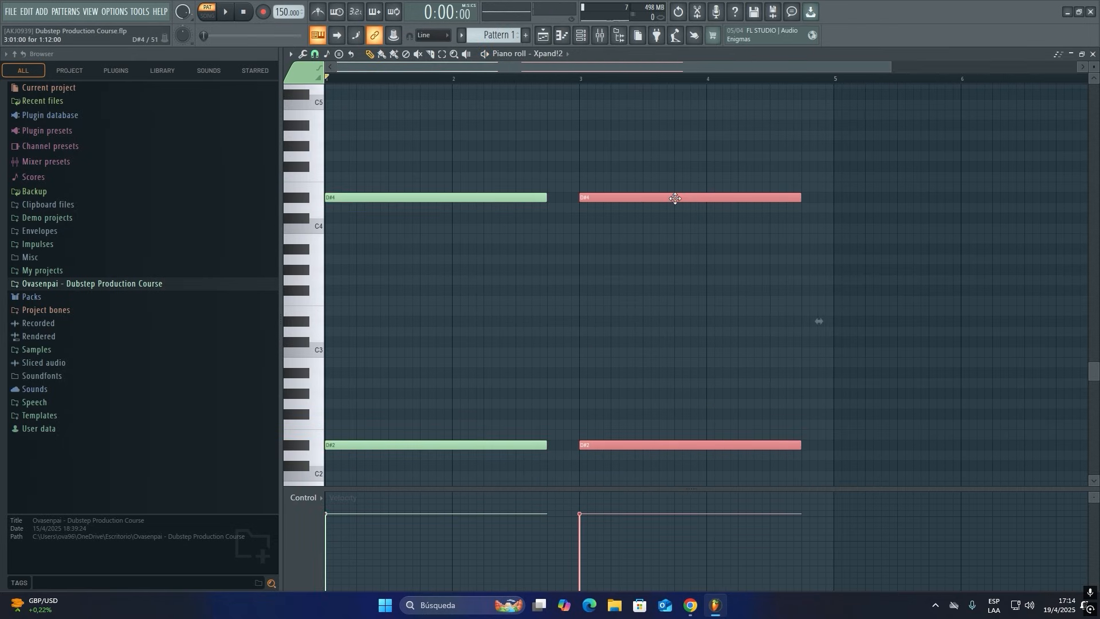
Place Pattern 1 on playlist Track 5 from bar 1 and play it in song mode.
double_click(675, 54)
left_click(670, 55)
left_click_drag(519, 207, 725, 219)
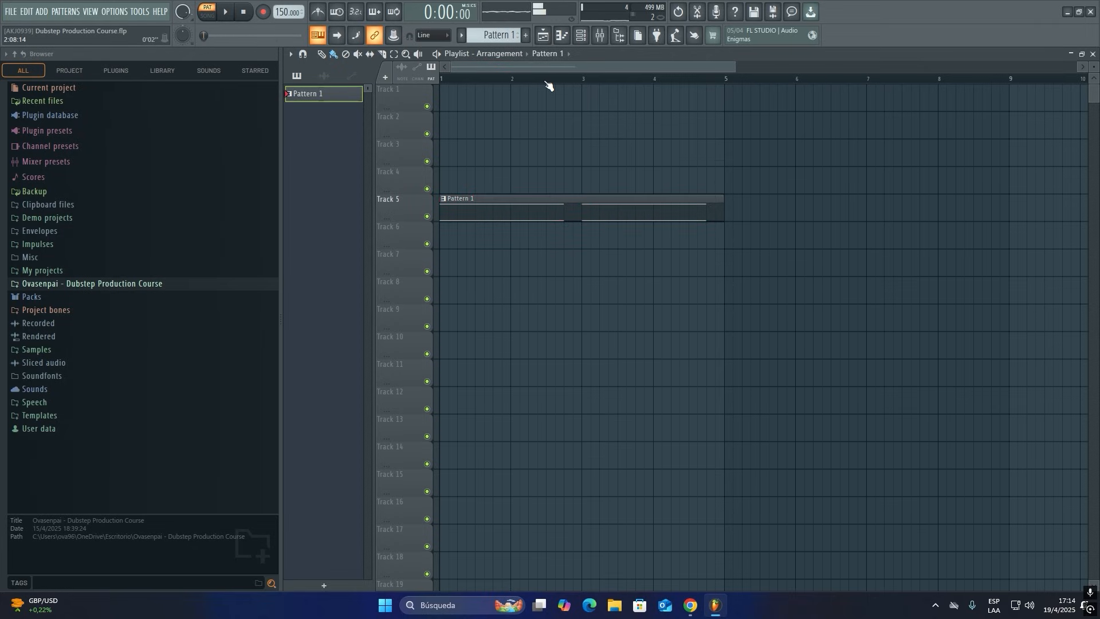
left_click(445, 81)
key("space")
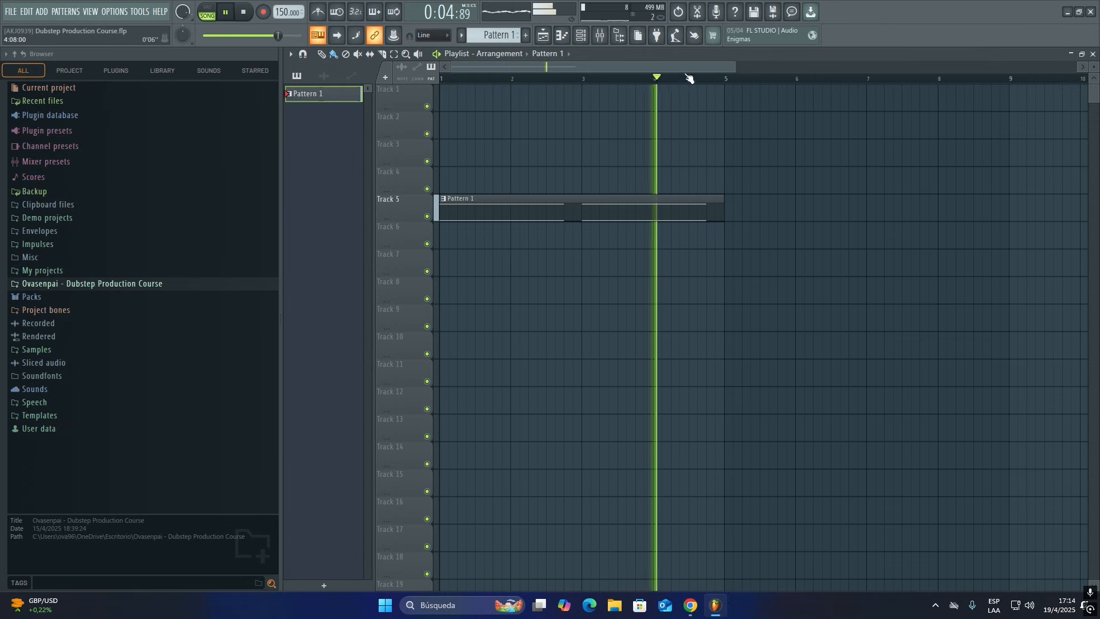
scroll(679, 81, "down", 2)
scroll(683, 85, "down", 1)
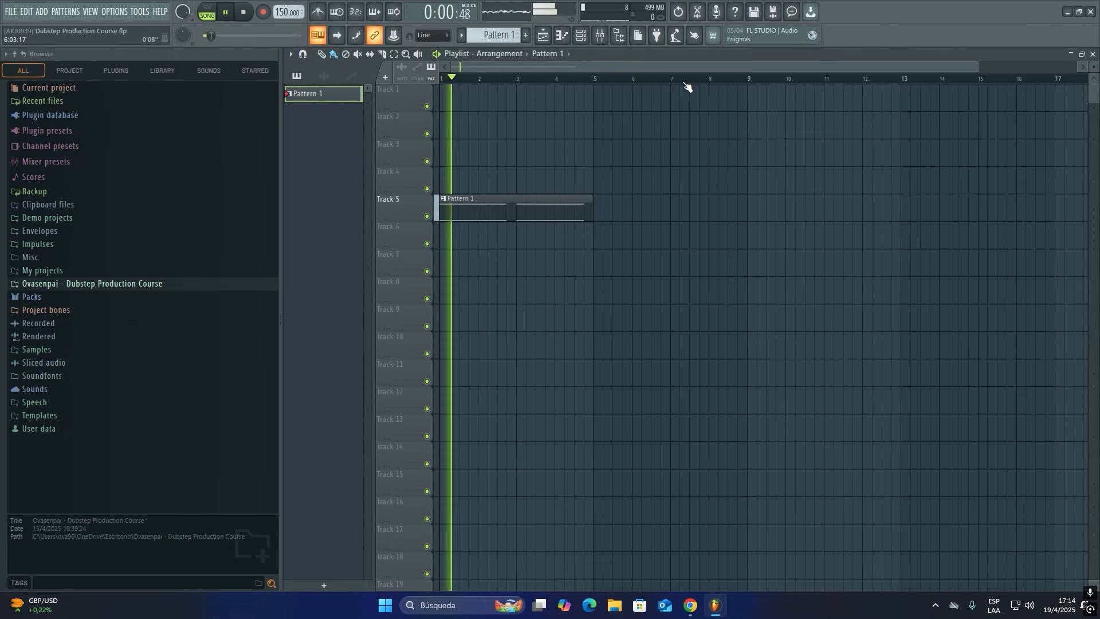
key("space")
Extend the Track 5 Pattern 1 clip to bar 9 and duplicate its four piano roll notes to start at bar 5.
left_click_drag(596, 203, 722, 200)
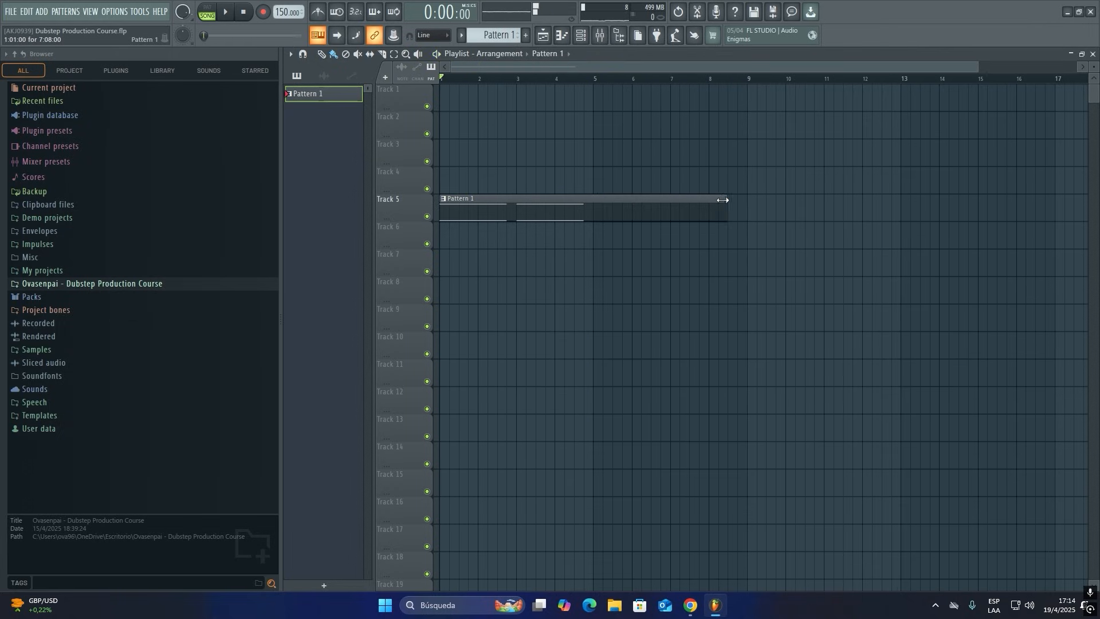
double_click(697, 204)
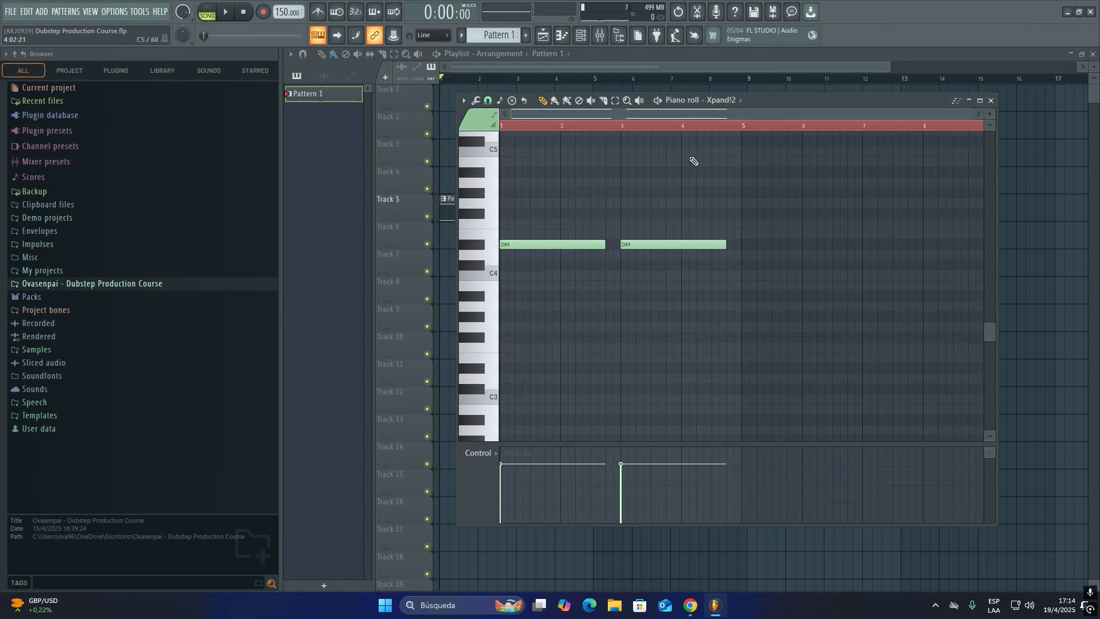
scroll(723, 245, "down", 4)
left_click_drag(802, 422, 523, 162)
key("ctrl+b")
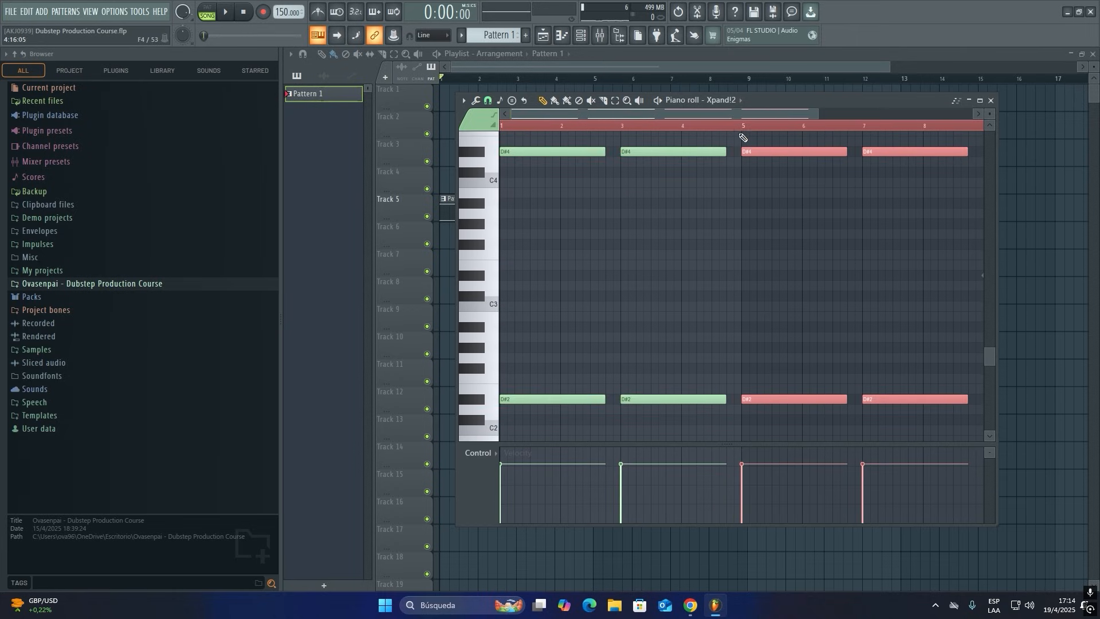
With the song playing in the enlarged piano roll, duplicate all the notes of bars 1–8 to bars 9–16.
scroll(737, 132, "down", 2)
double_click(793, 102)
key("space")
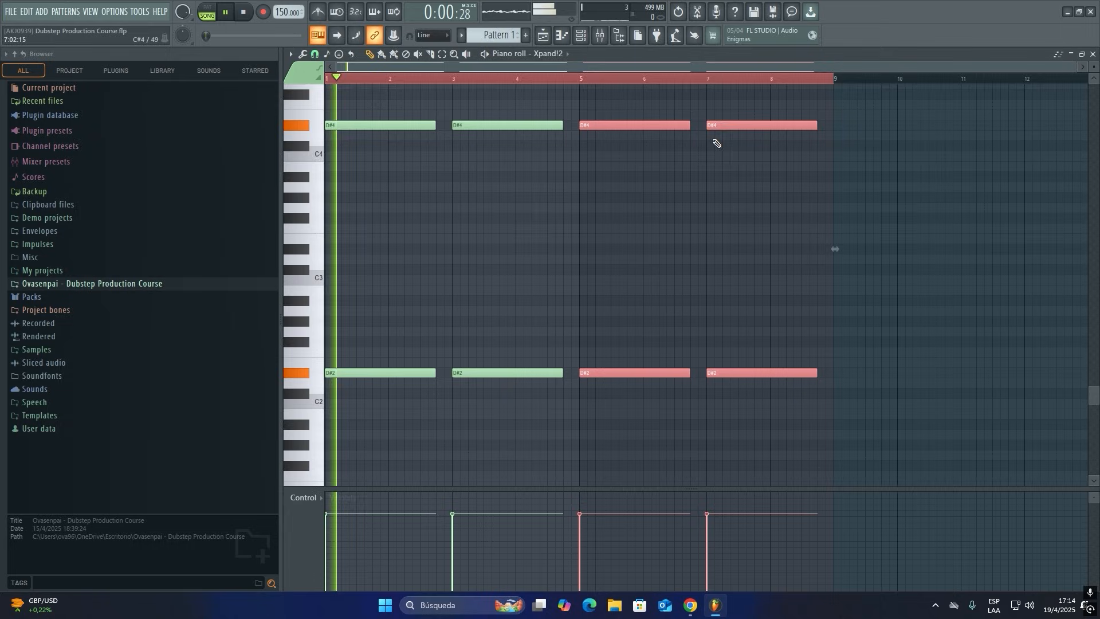
left_click(600, 187, "ctrl")
scroll(600, 187, "up", 2)
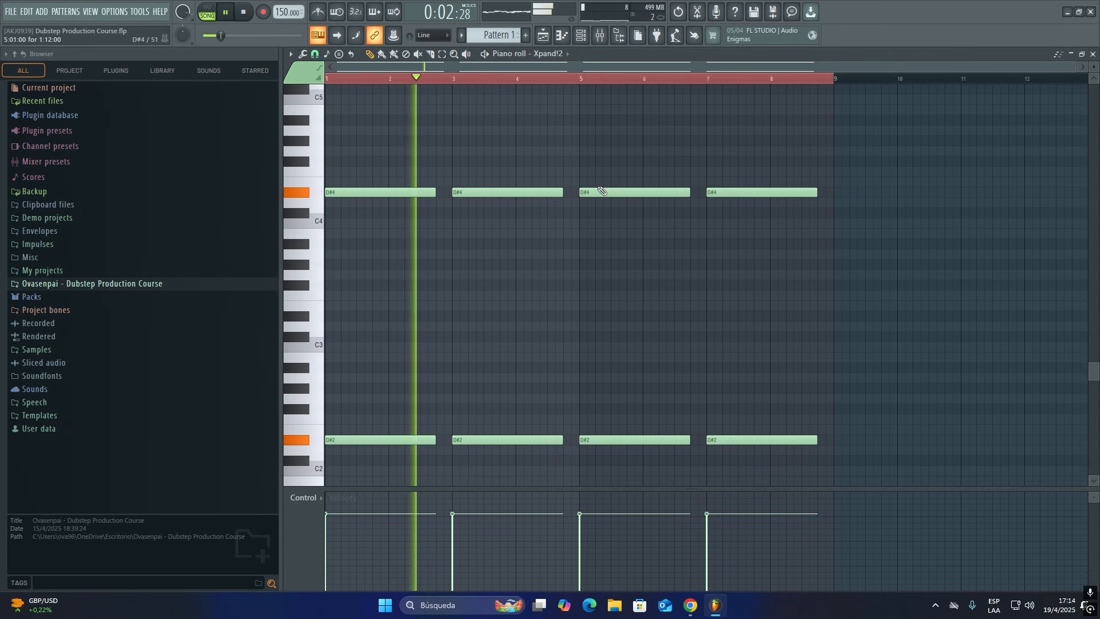
scroll(606, 178, "down", 1)
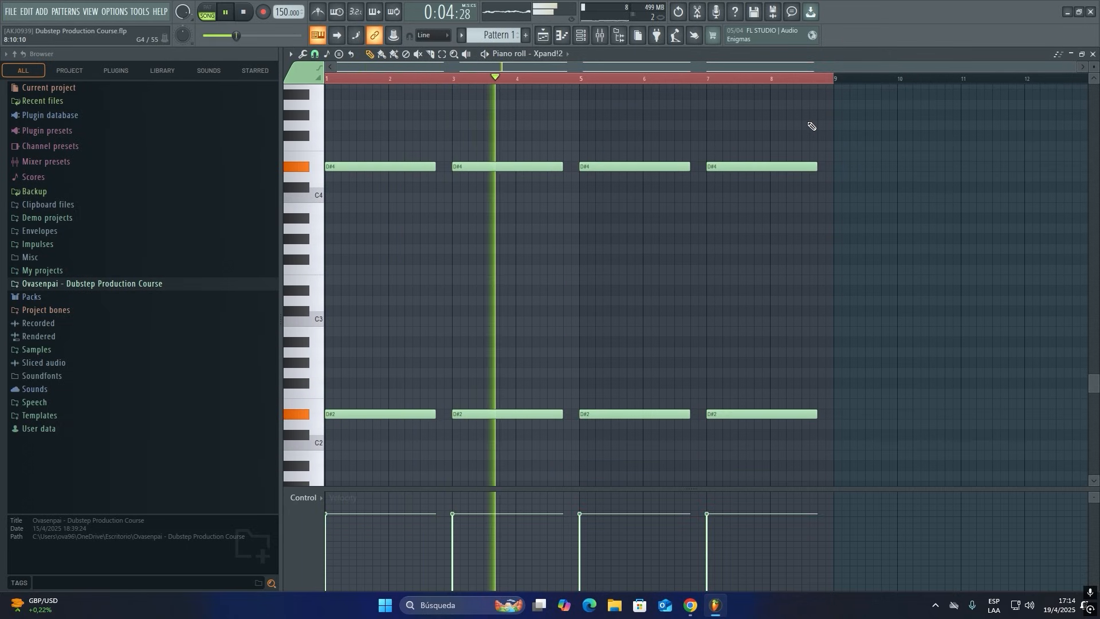
left_click_drag(832, 112, 857, 410)
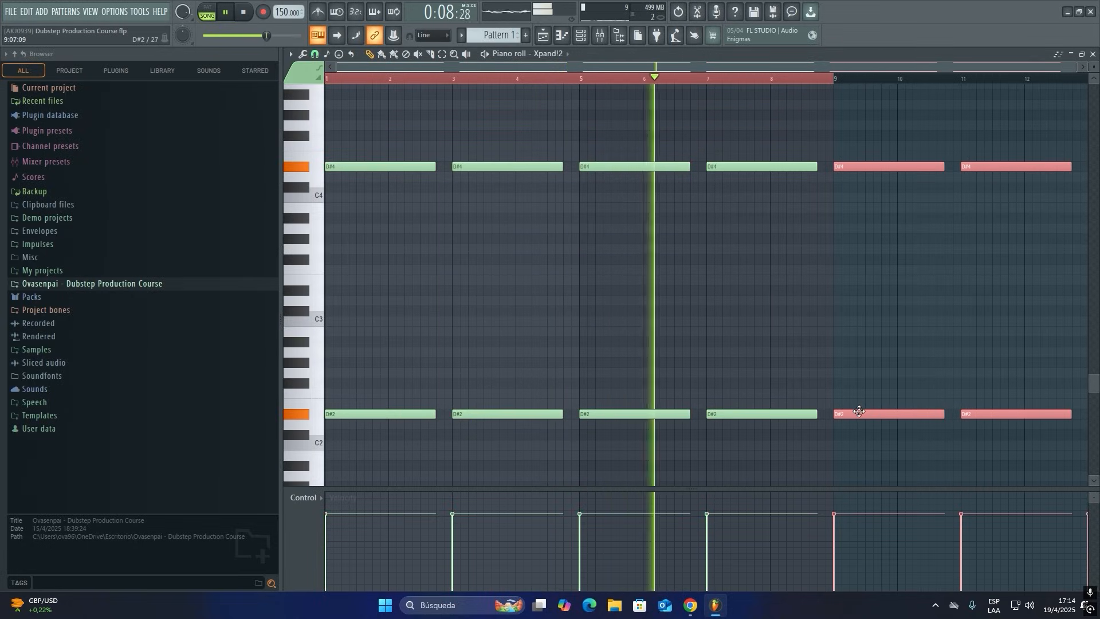
scroll(664, 70, "down", 1)
left_click_drag(678, 68, 784, 72)
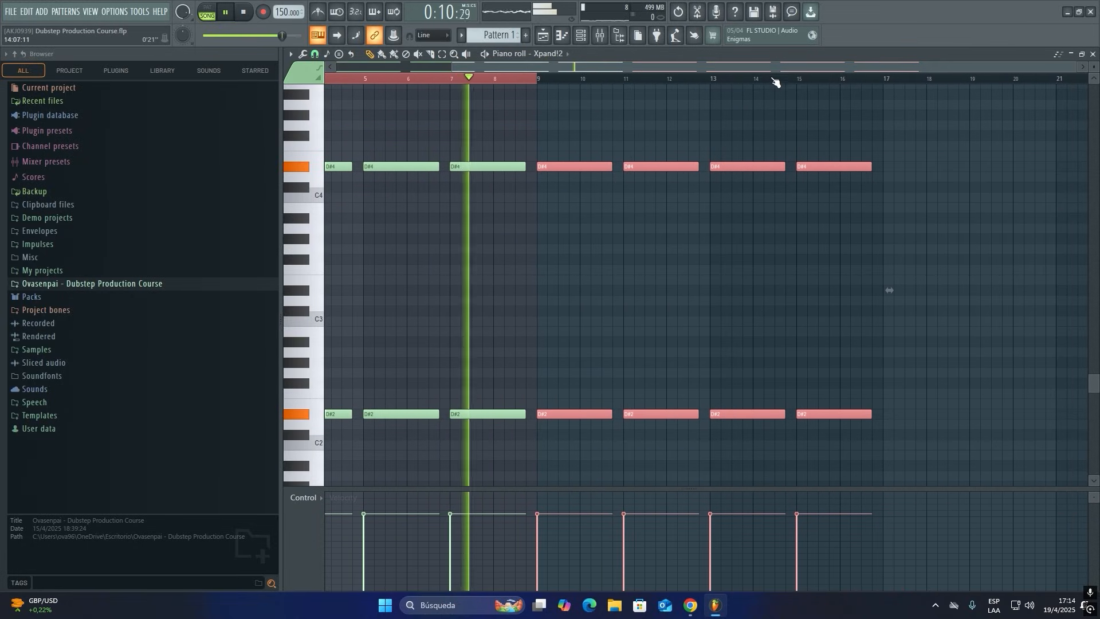
Copy the four D#4 notes of bars 9–16 above themselves and move the copies up to A#4.
scroll(726, 129, "up", 1)
left_click_drag(920, 153, 554, 141, "ctrl")
key("space")
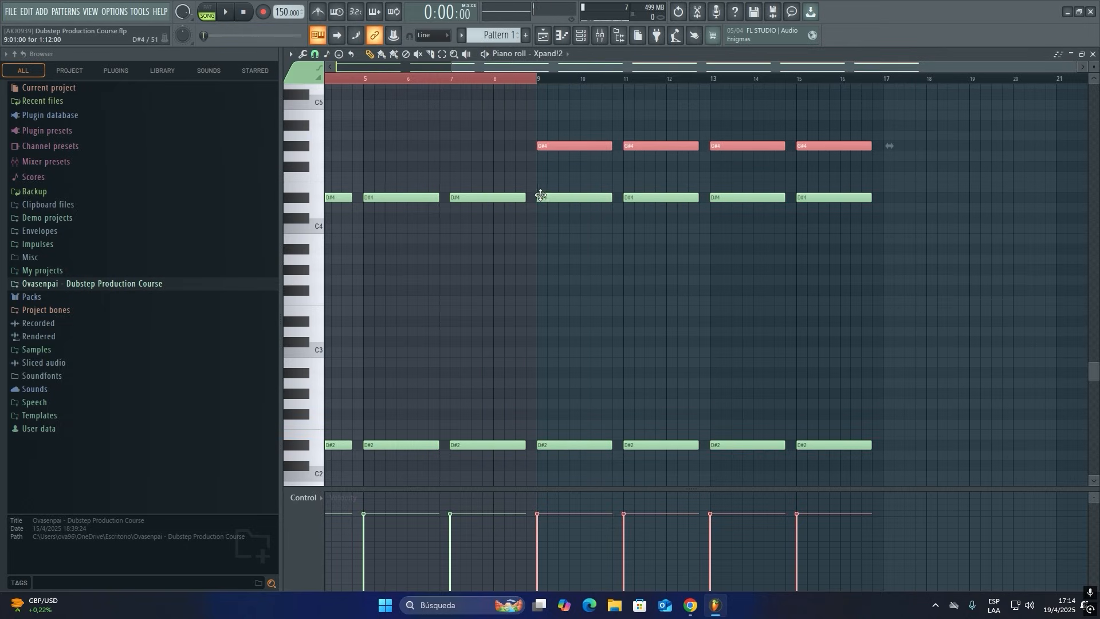
left_click(308, 197)
left_click(303, 127)
left_click_drag(559, 146, 560, 122)
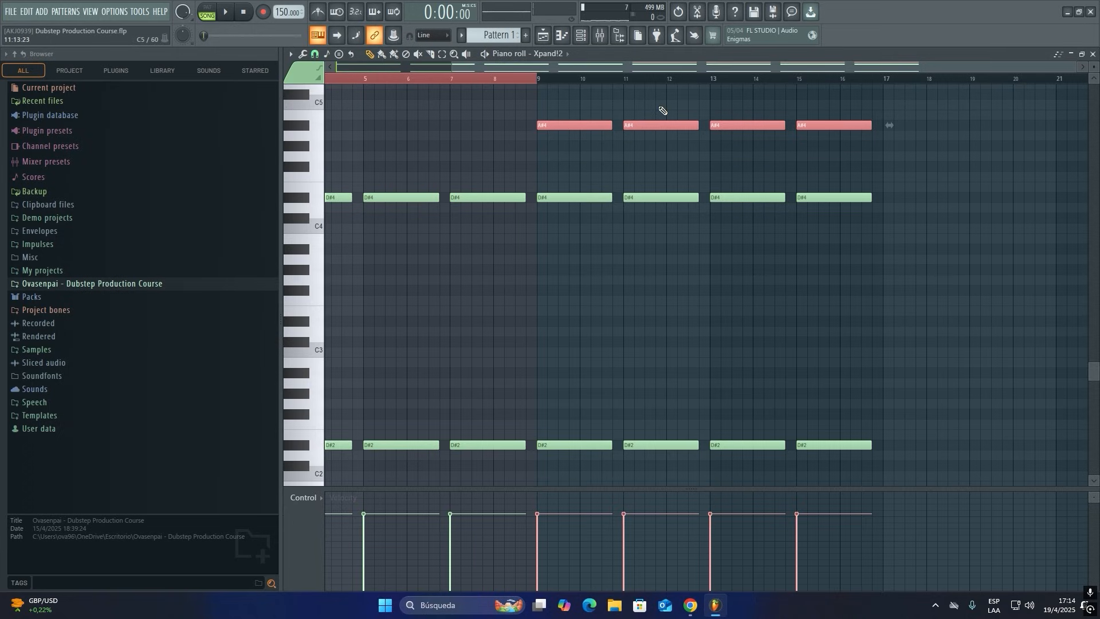
Extend the Pattern 1 clip on playlist Track 5 to bar 17 and play the song from bar 9.
double_click(709, 54)
left_click(702, 56)
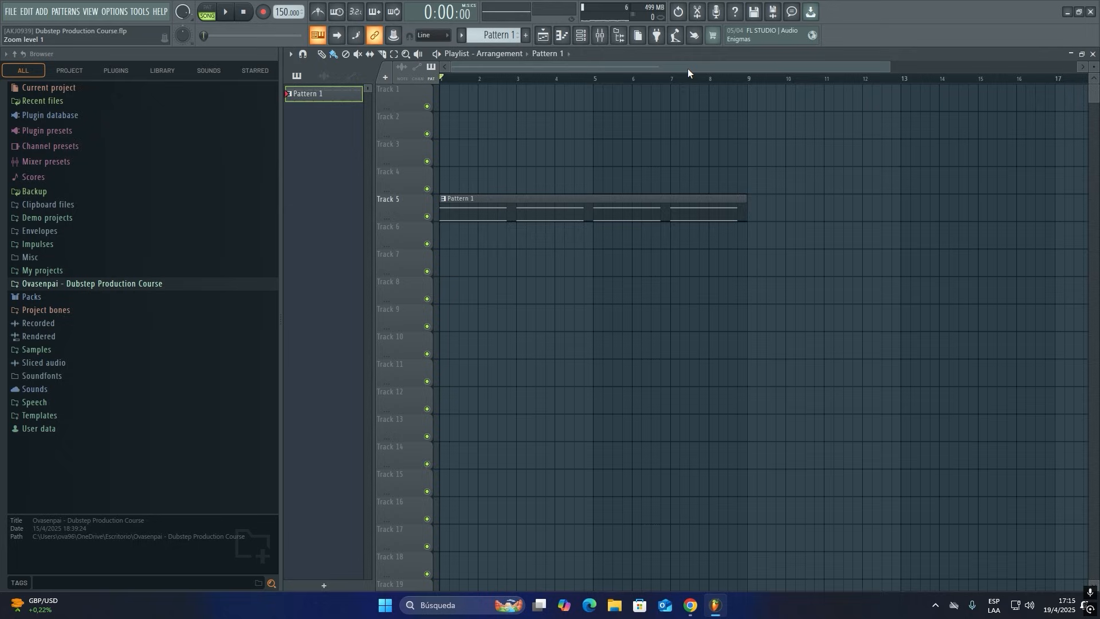
scroll(687, 75, "down", 1)
scroll(687, 79, "down", 1)
left_click_drag(655, 206, 871, 206)
scroll(653, 81, "down", 1)
left_click(603, 79)
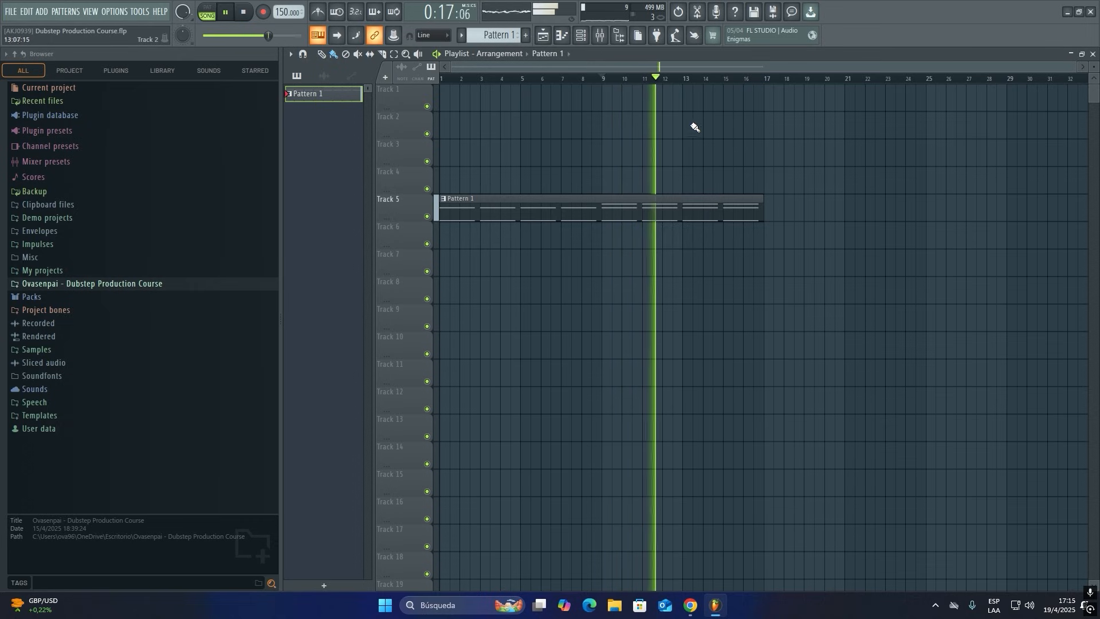
Stop playback and reopen the Xpand!2 piano roll enlarged, showing the bars after the last notes.
key("space")
left_click(581, 35)
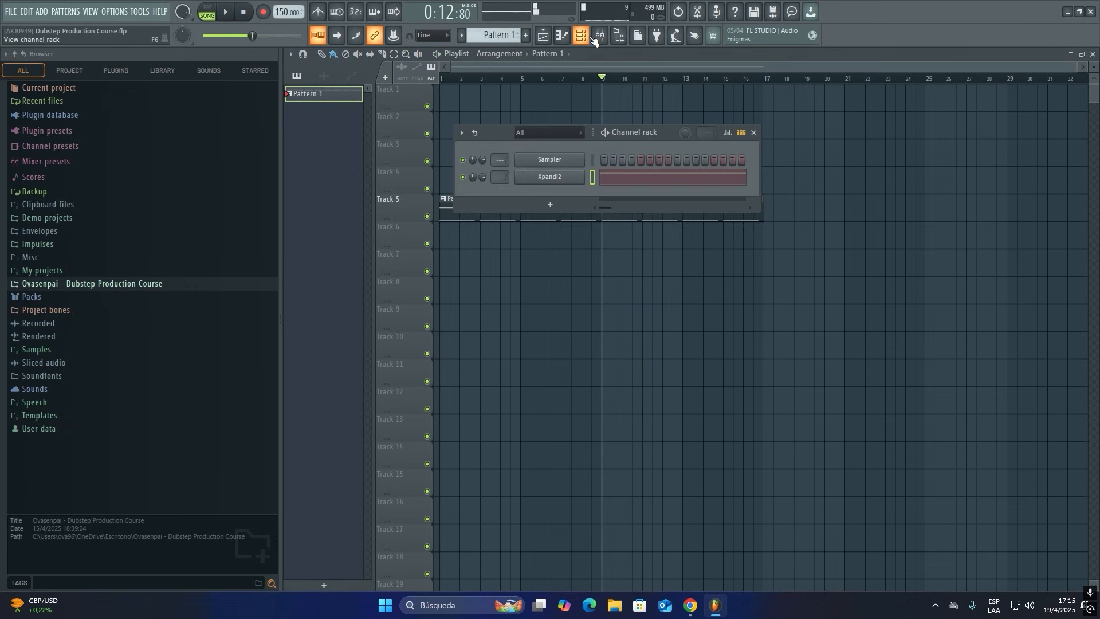
left_click(656, 182)
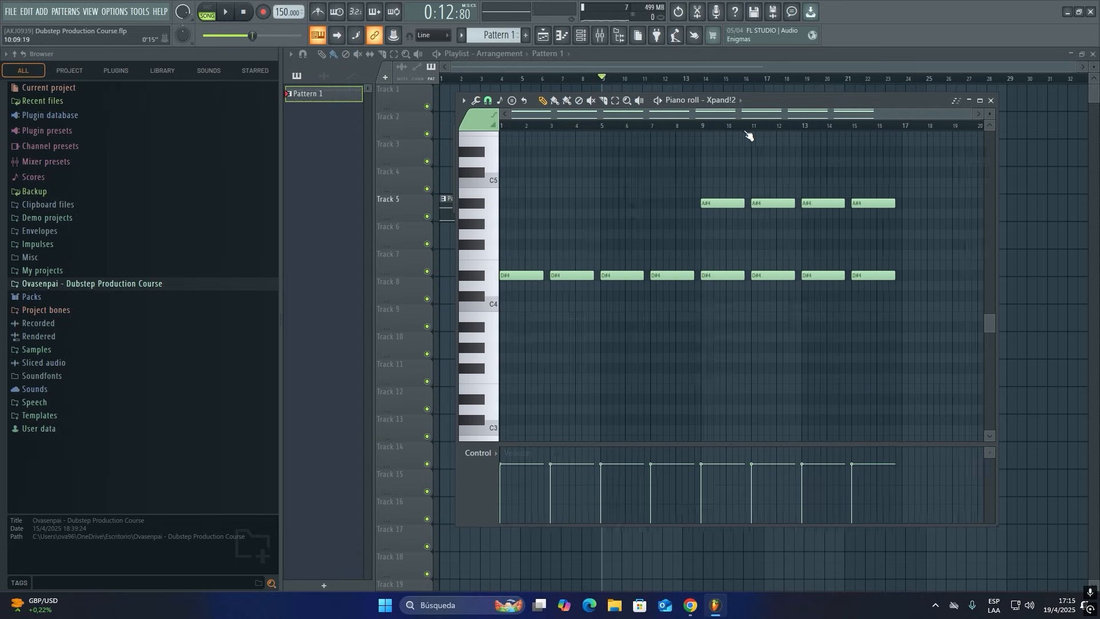
double_click(816, 100)
left_click(805, 80)
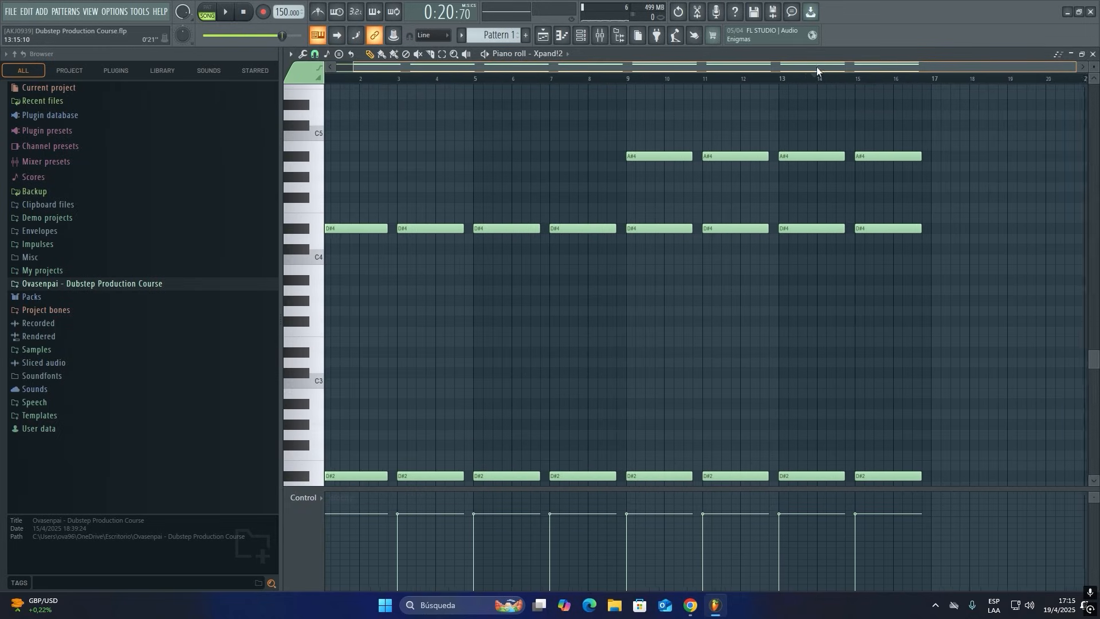
left_click_drag(816, 67, 923, 66)
Add a D#4 root note at bar 17 and stamp the Minor Natural (Aeolian) scale from D#4 at bar 19.
left_click(765, 229)
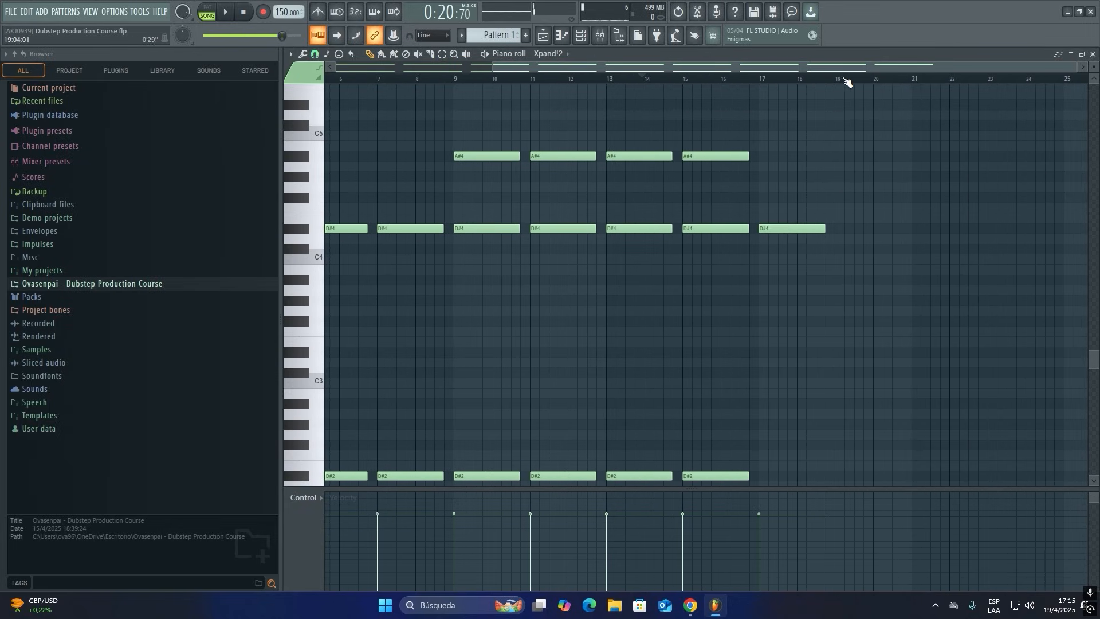
scroll(846, 81, "up", 3)
left_click_drag(843, 69, 920, 71)
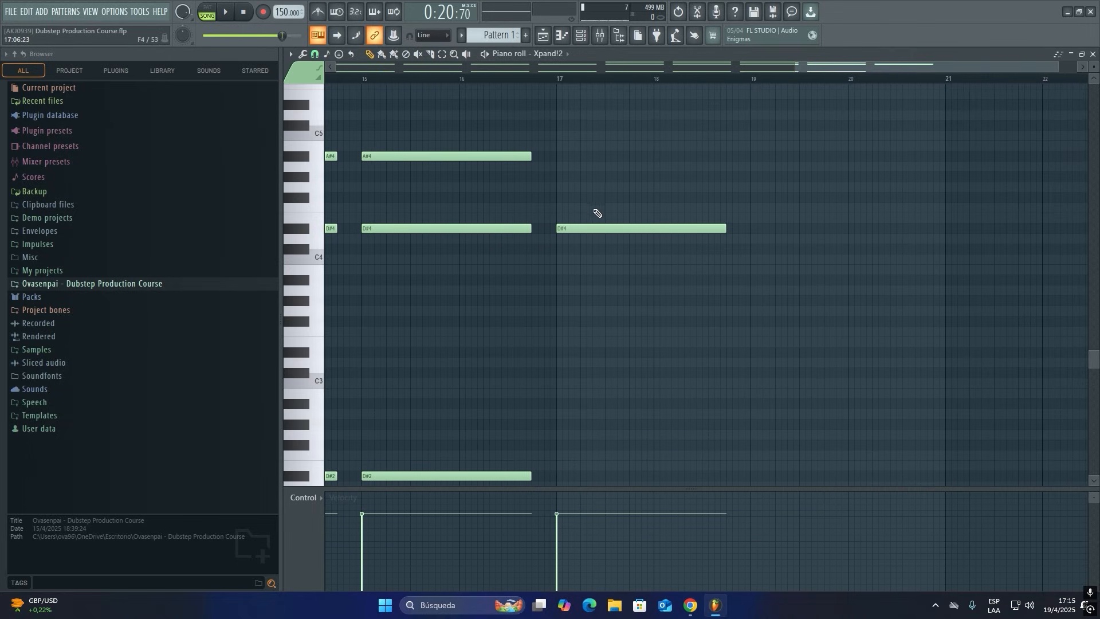
left_click(302, 56)
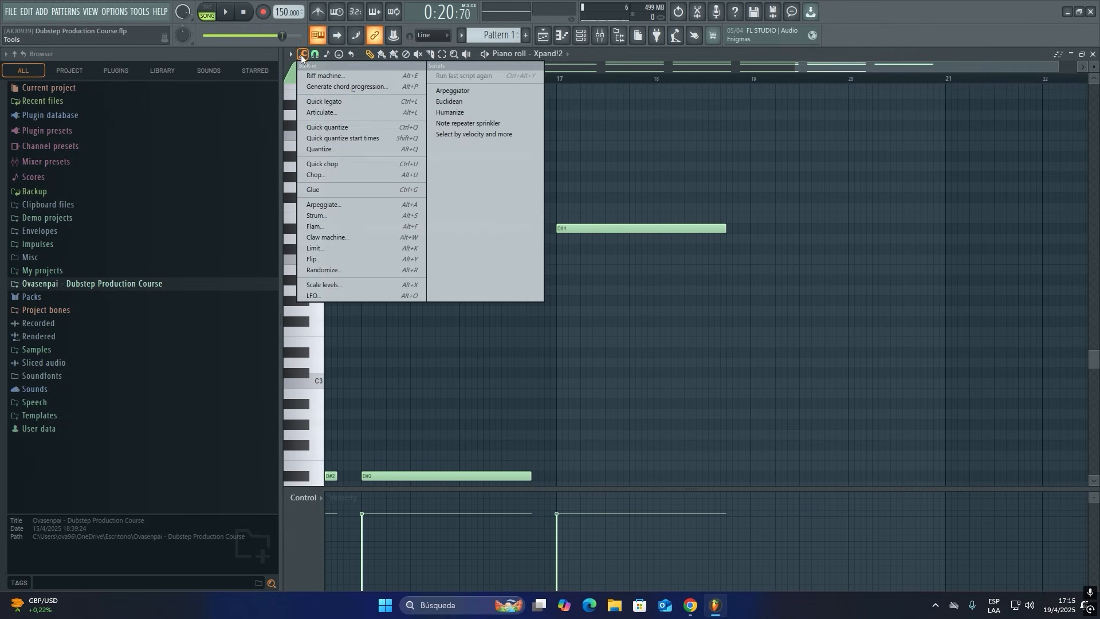
left_click(325, 54)
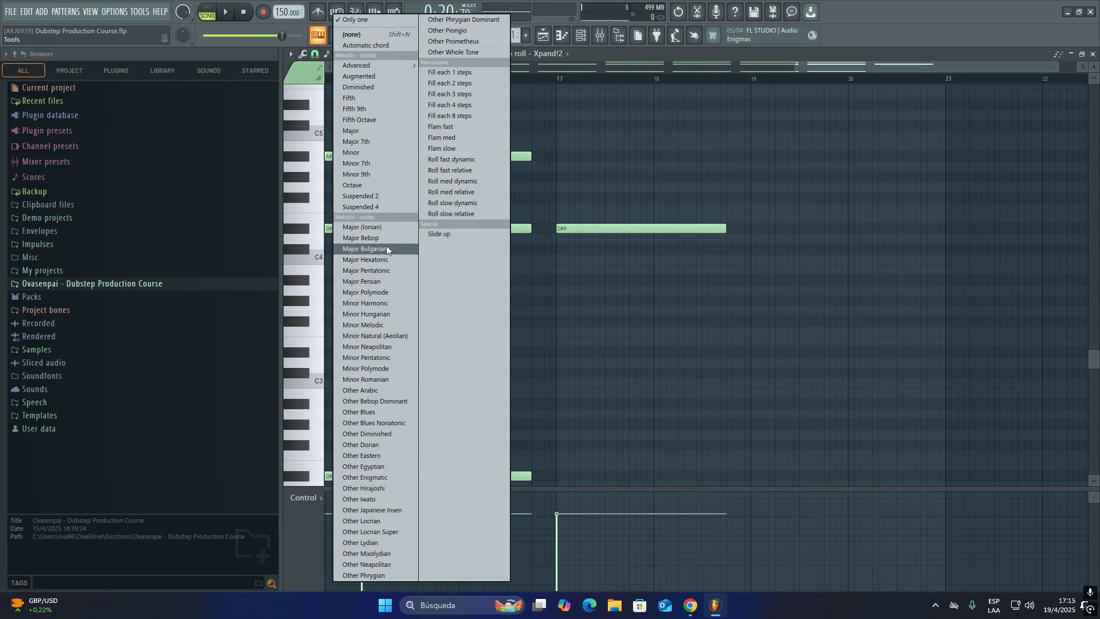
left_click(354, 336)
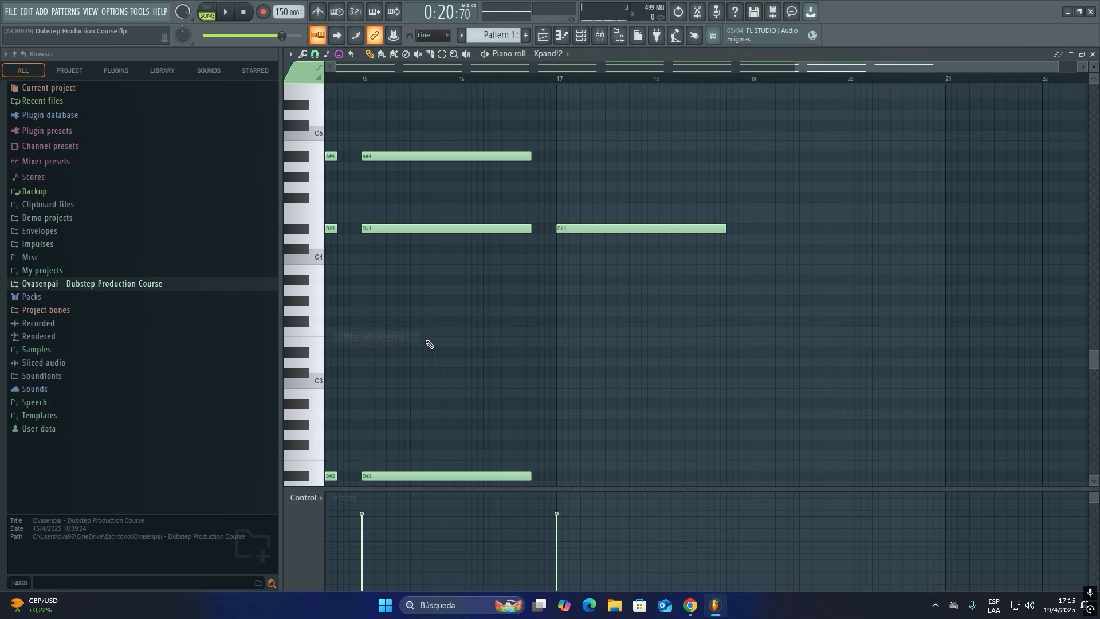
left_click(752, 229)
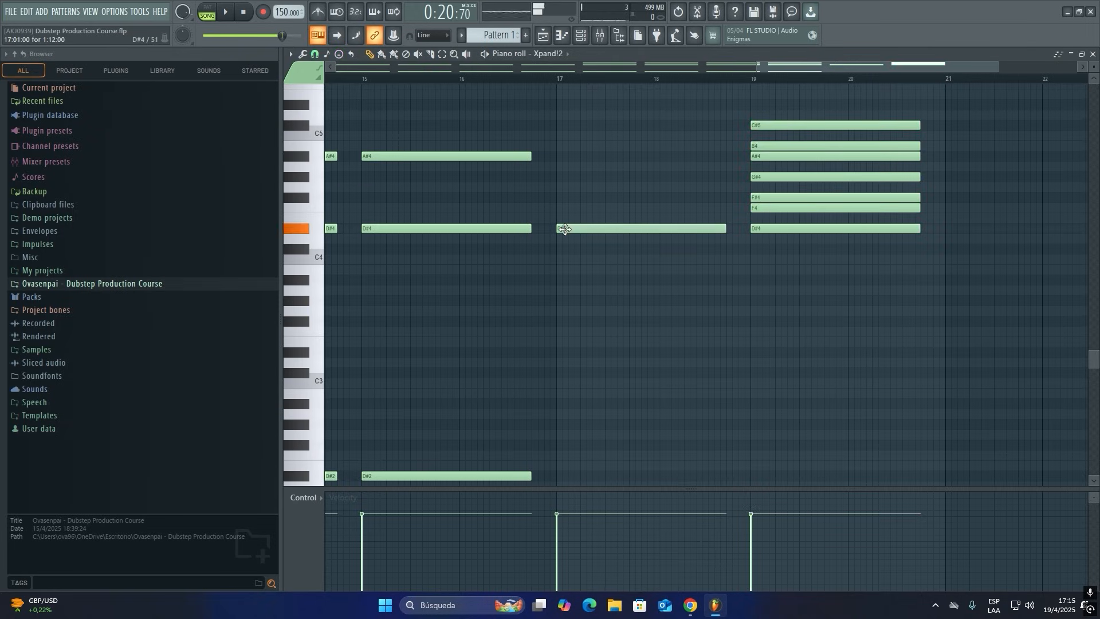
Add the scale notes F4, F#4, G#4, A#4, B4 and C#5 above the D#4 at bar 17.
left_click(558, 208)
left_click(558, 197)
left_click(560, 177)
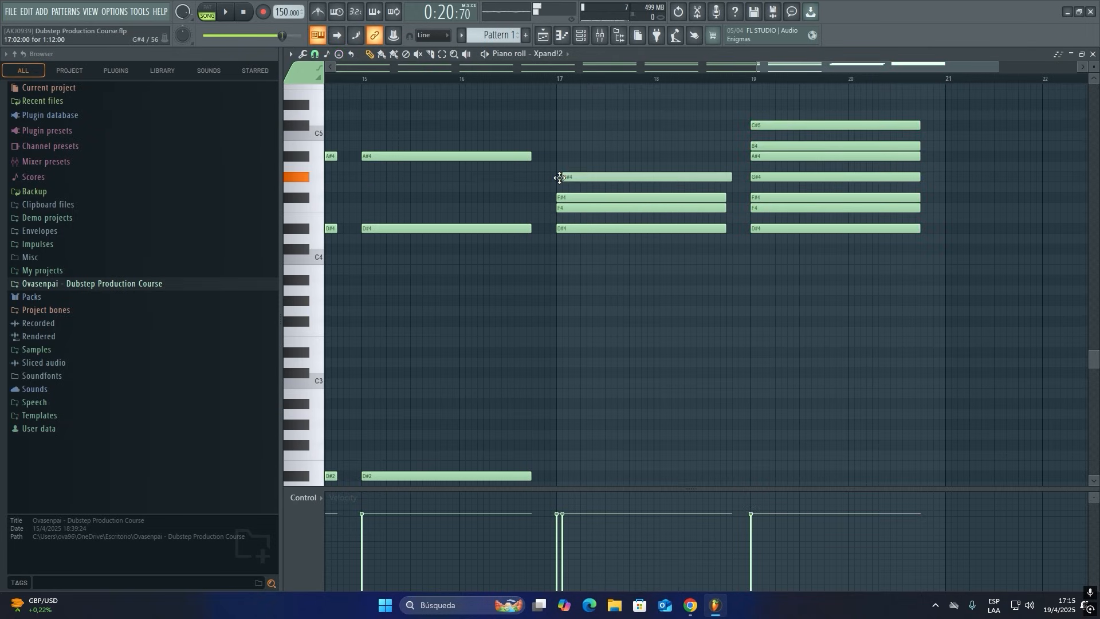
left_click(556, 155)
left_click(560, 146)
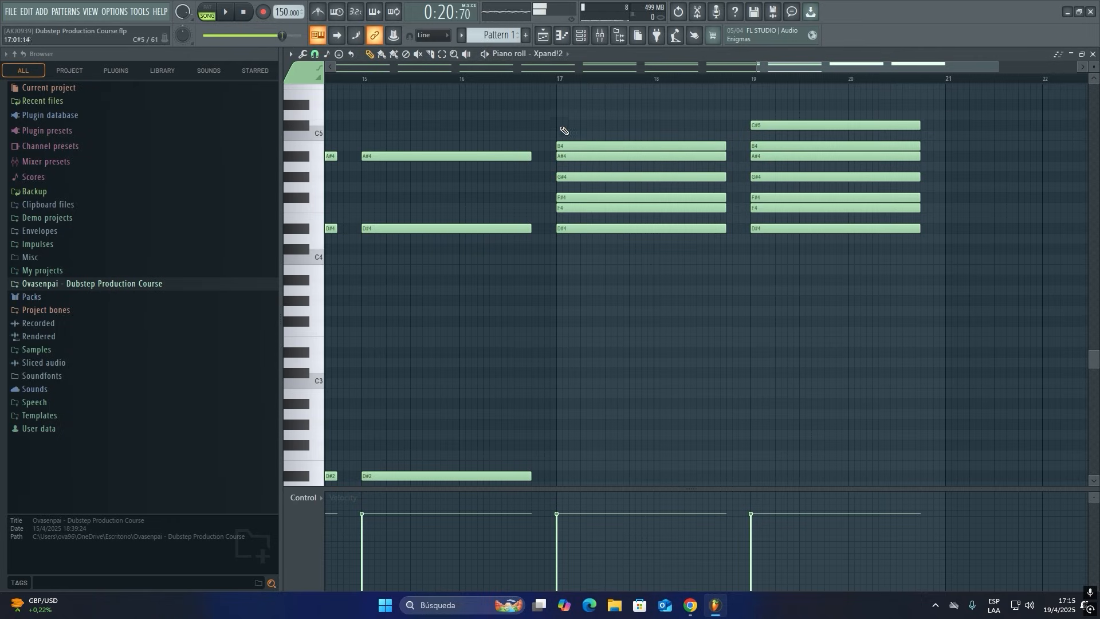
left_click(558, 124)
Delete all the demonstration scale notes at bars 17 and 19.
right_click(605, 125)
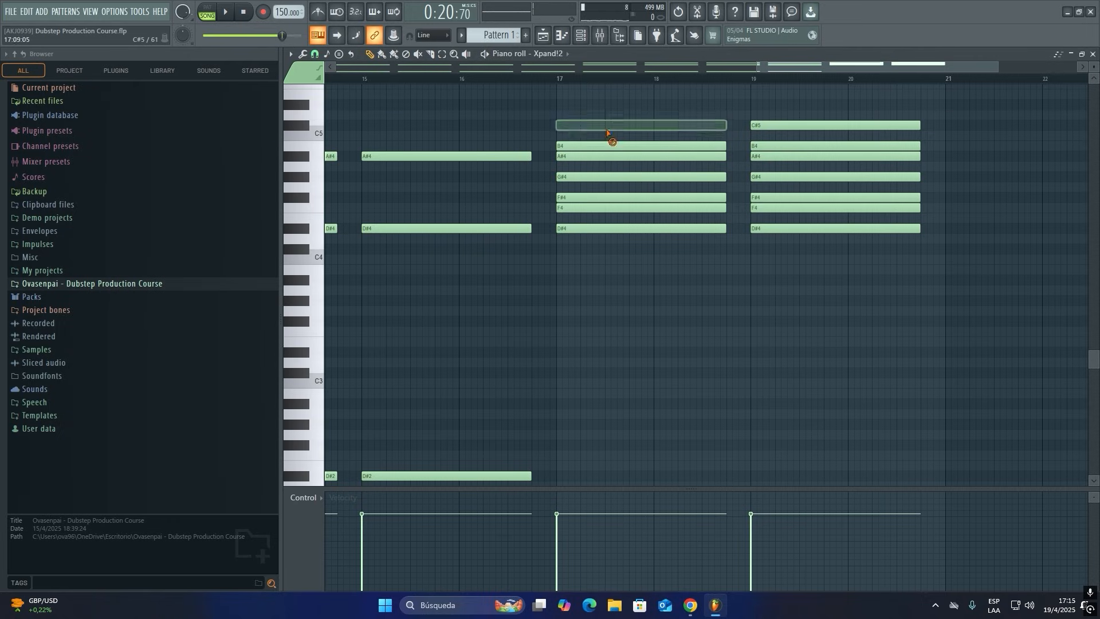
right_click(608, 146)
right_click(609, 156)
right_click(610, 177)
right_click(611, 197)
right_click(612, 207)
right_click(613, 228)
right_click(824, 228)
right_click(820, 207)
right_click(819, 197)
right_click(815, 177)
right_click(811, 156)
right_click(809, 146)
right_click(806, 125)
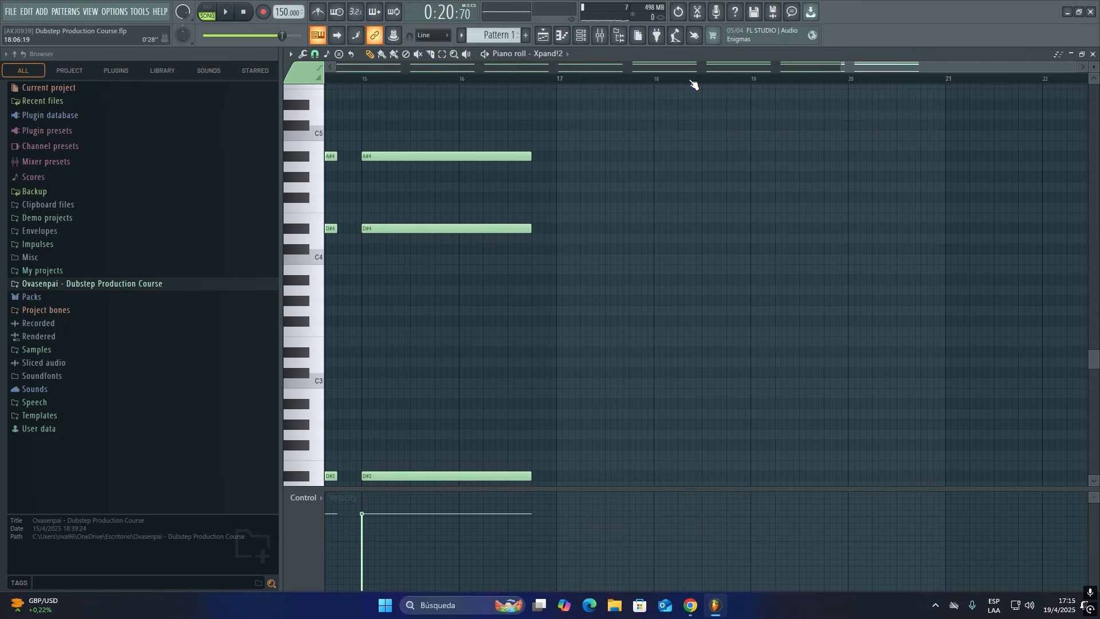
Switch playback to pattern mode and play the Xpand!2 pattern from its start.
scroll(694, 84, "down", 2)
scroll(611, 172, "up", 1)
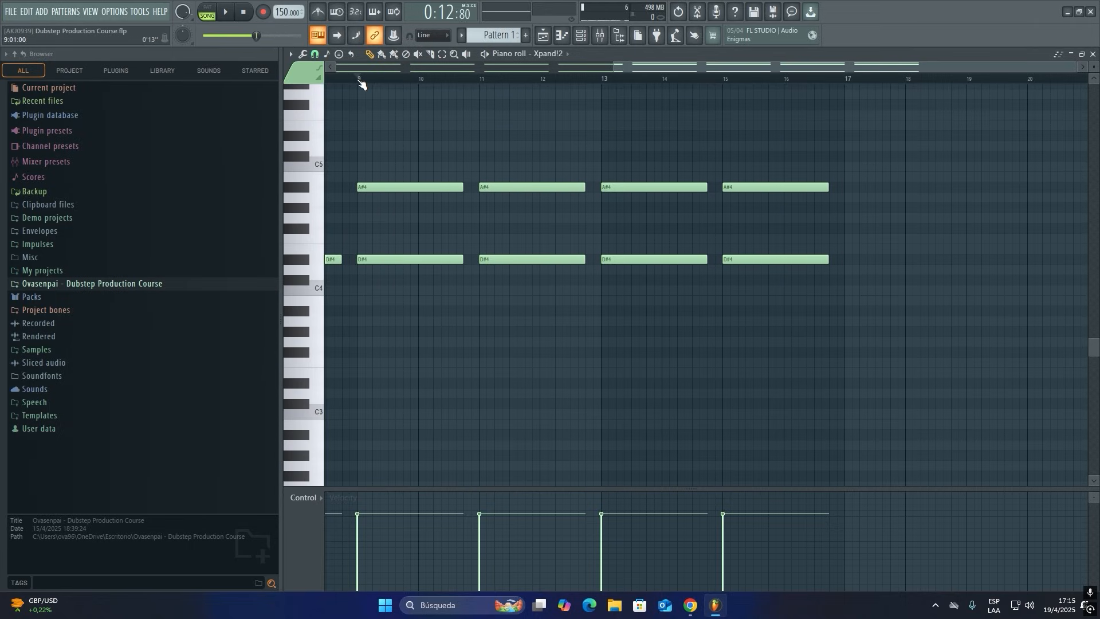
key("space")
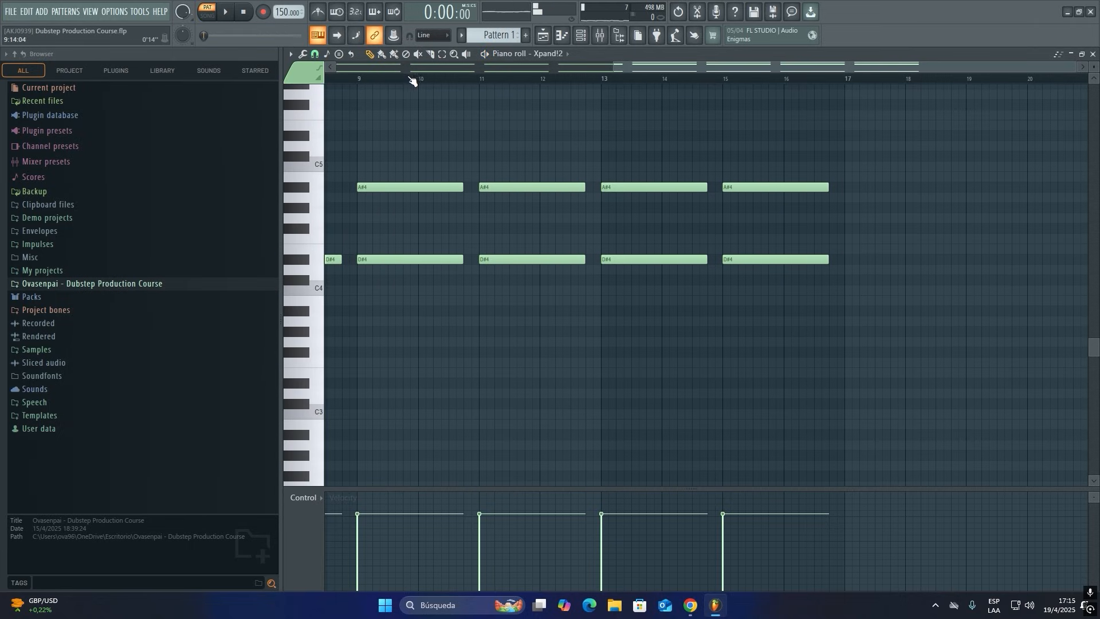
scroll(451, 82, "down", 2)
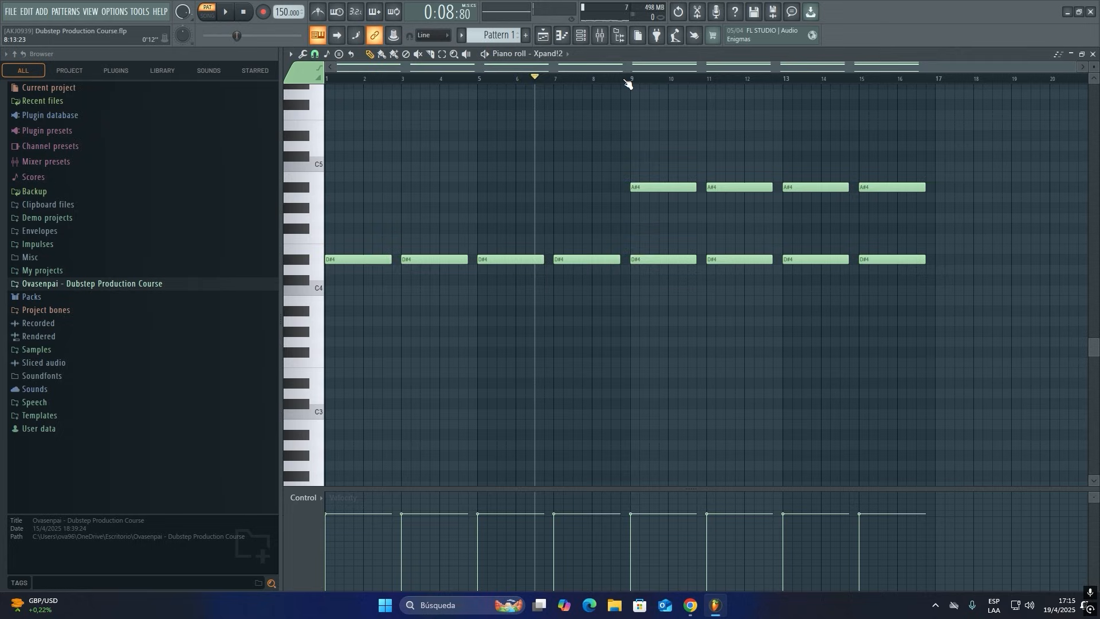
Raise the upper pad notes in the second half: the bar 11 note to B4 and the bar 13 and 15 notes to C#5.
scroll(861, 78, "up", 2)
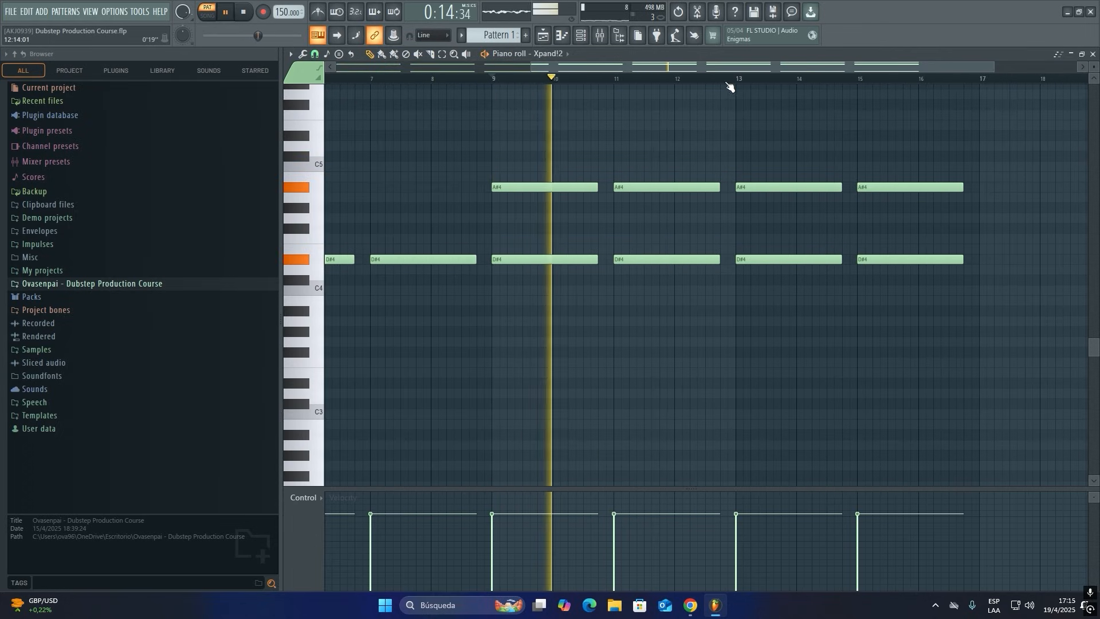
key("space")
left_click_drag(610, 180, 611, 171)
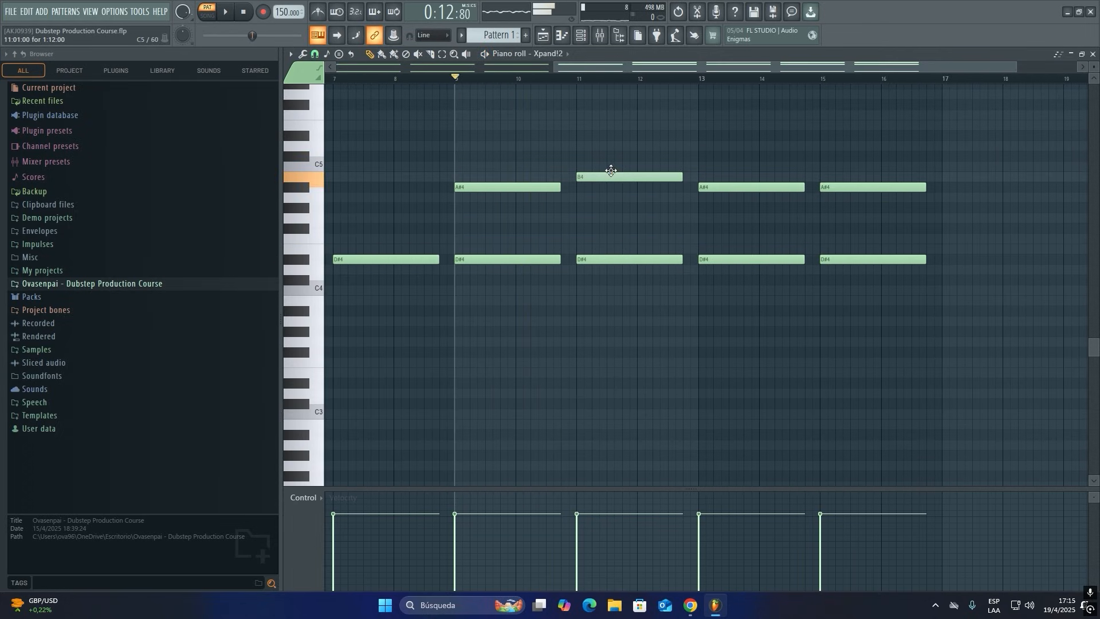
left_click_drag(715, 182, 714, 148)
left_click_drag(846, 191, 842, 153)
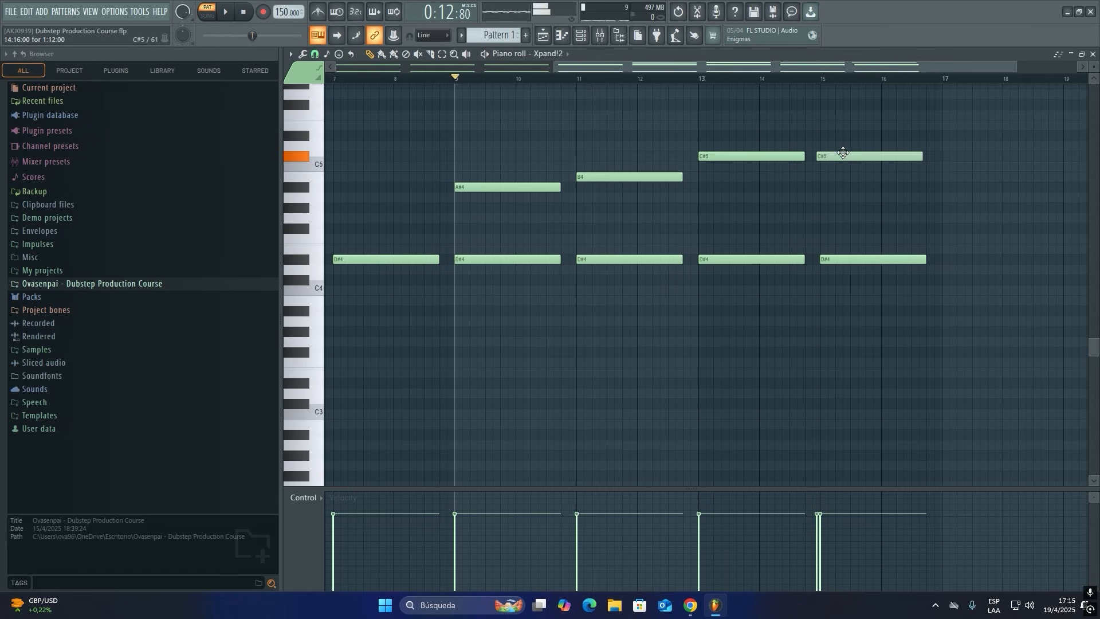
Play the pattern from bar 9 and lower the upper note at bar 15 to B4.
key("space")
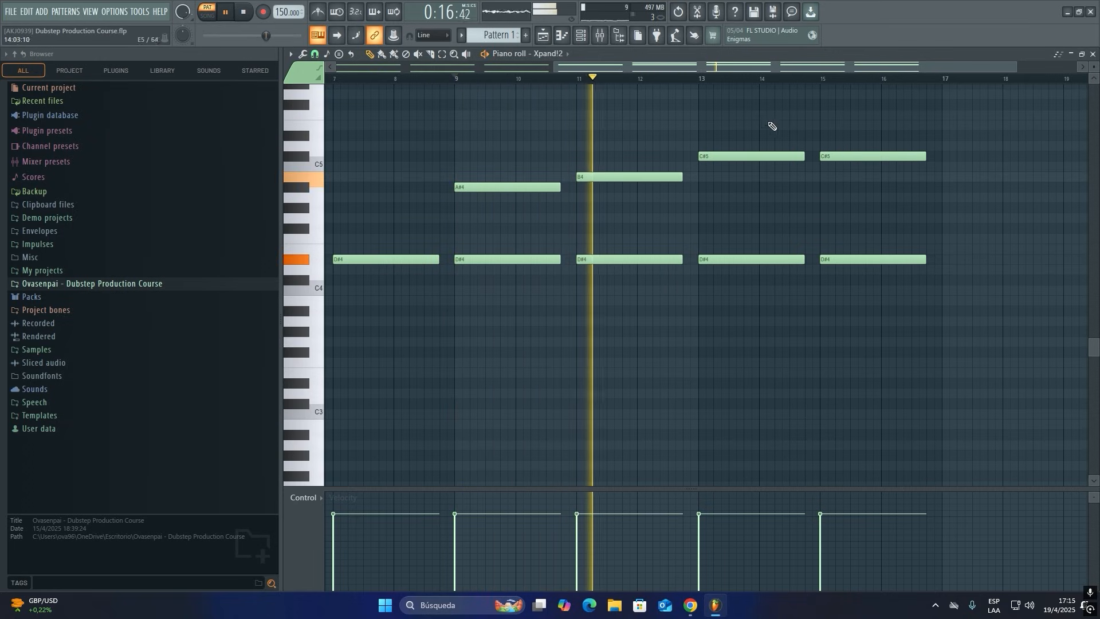
left_click_drag(726, 68, 788, 69)
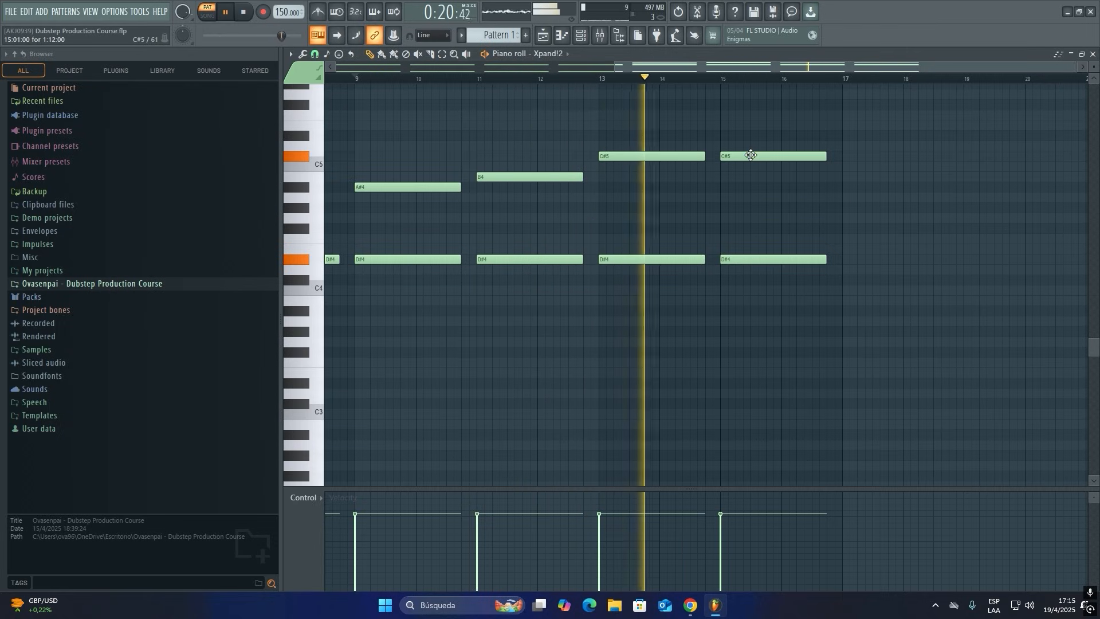
left_click_drag(743, 156, 749, 177)
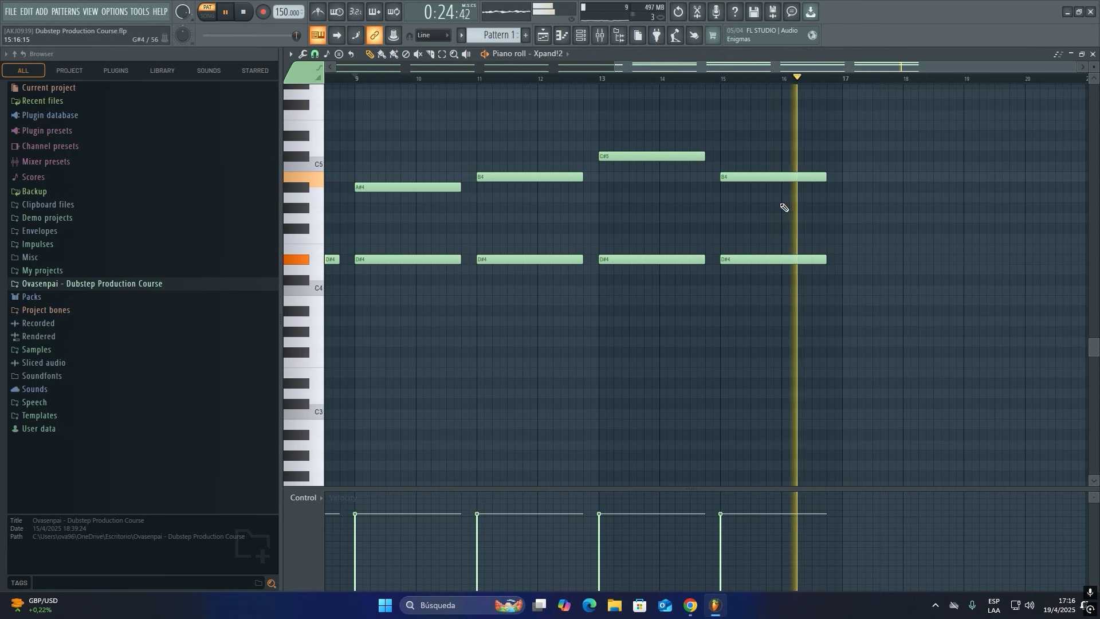
key("space")
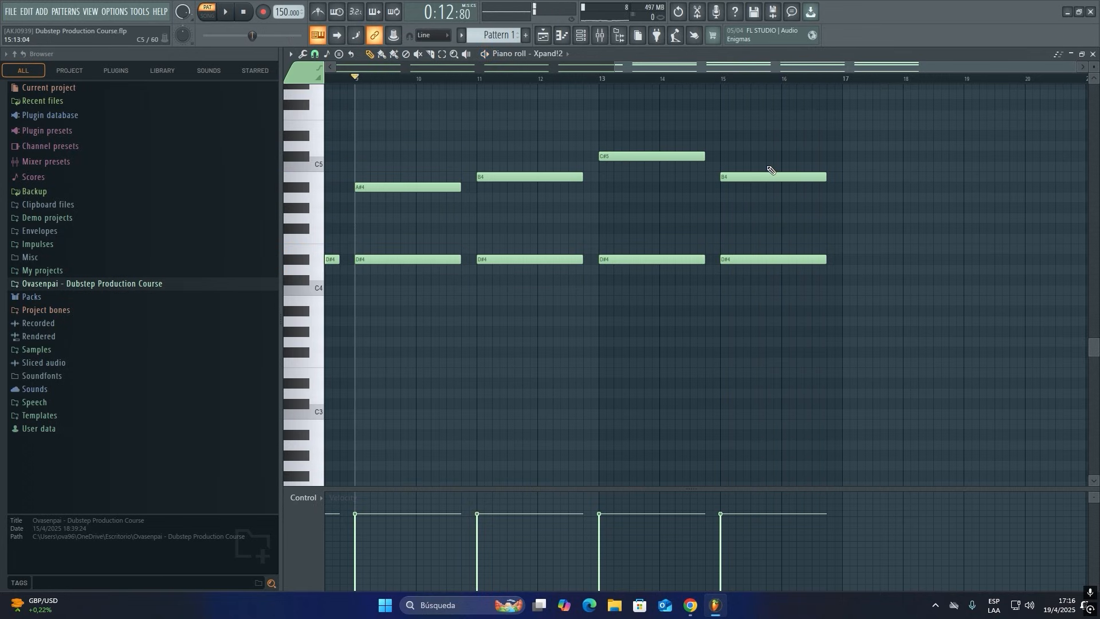
scroll(663, 80, "down", 3)
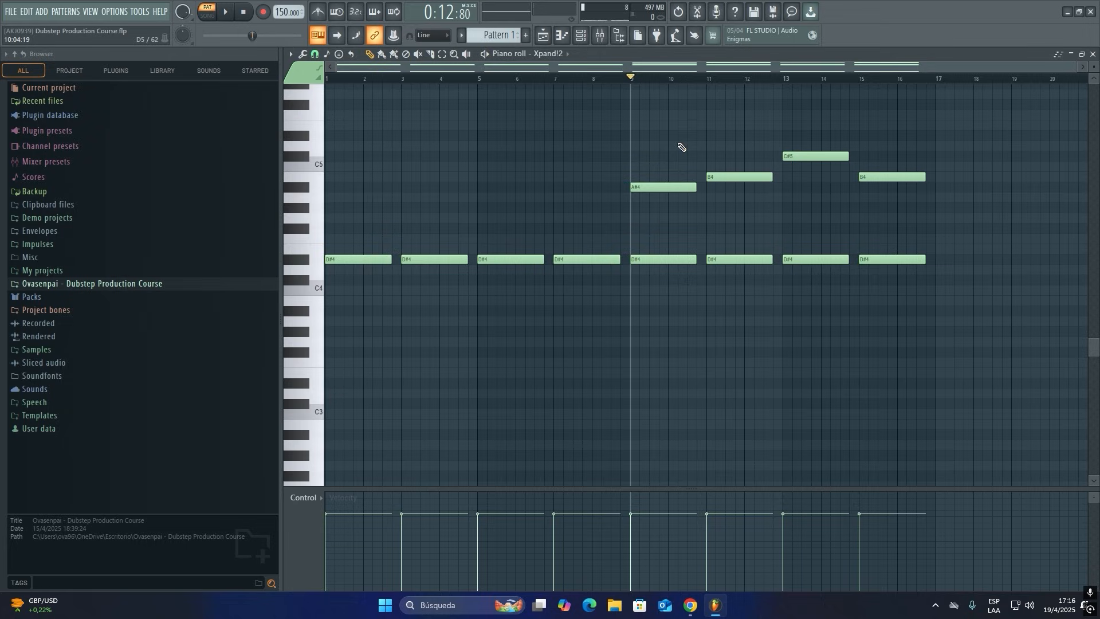
scroll(748, 154, "down", 5)
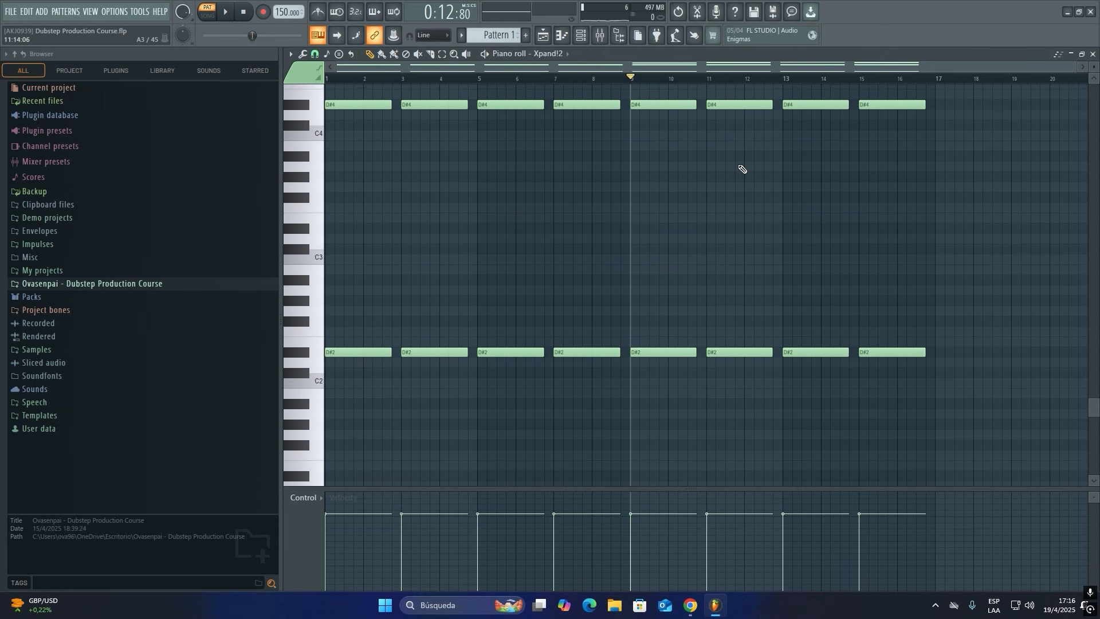
Close the piano roll and route the Xpand!2 channel to mixer track 1.
double_click(699, 53)
left_click(567, 80)
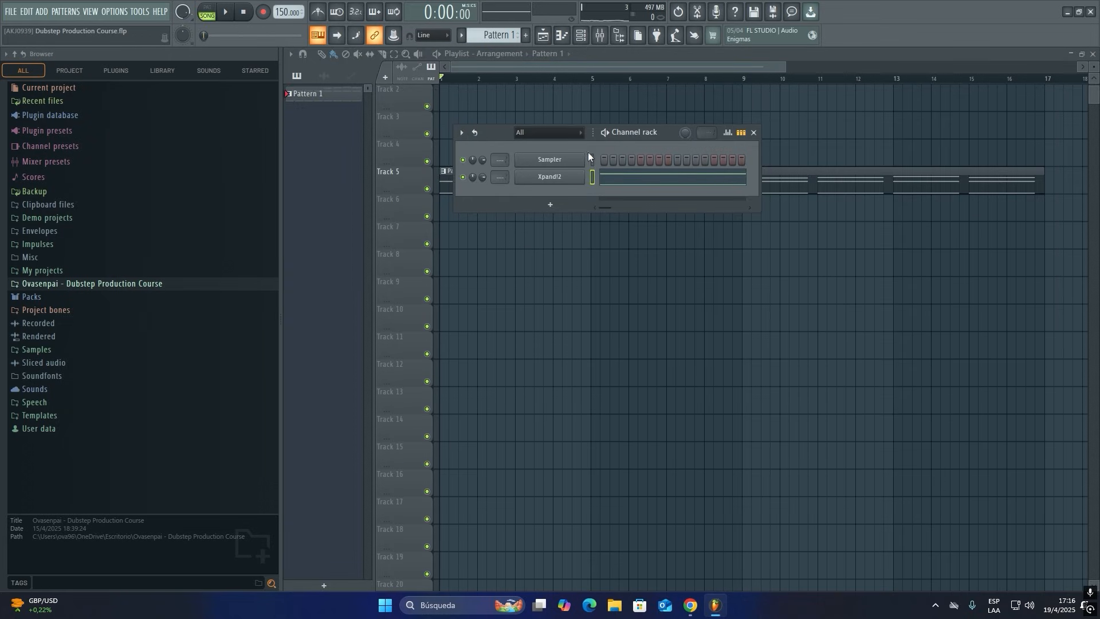
left_click(570, 176)
left_click(396, 197)
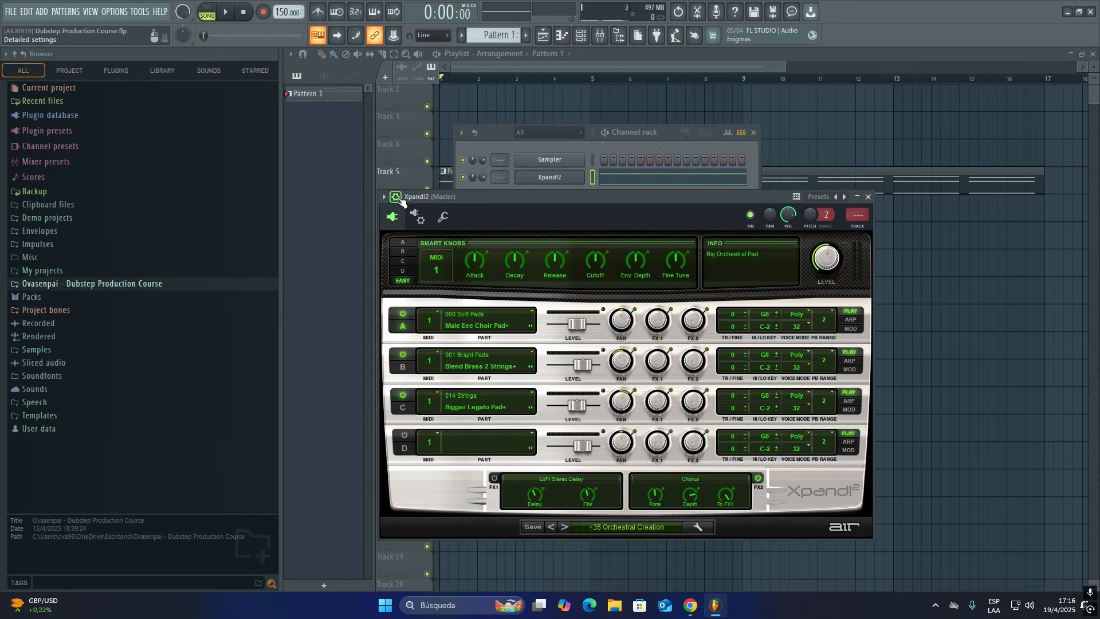
double_click(850, 219)
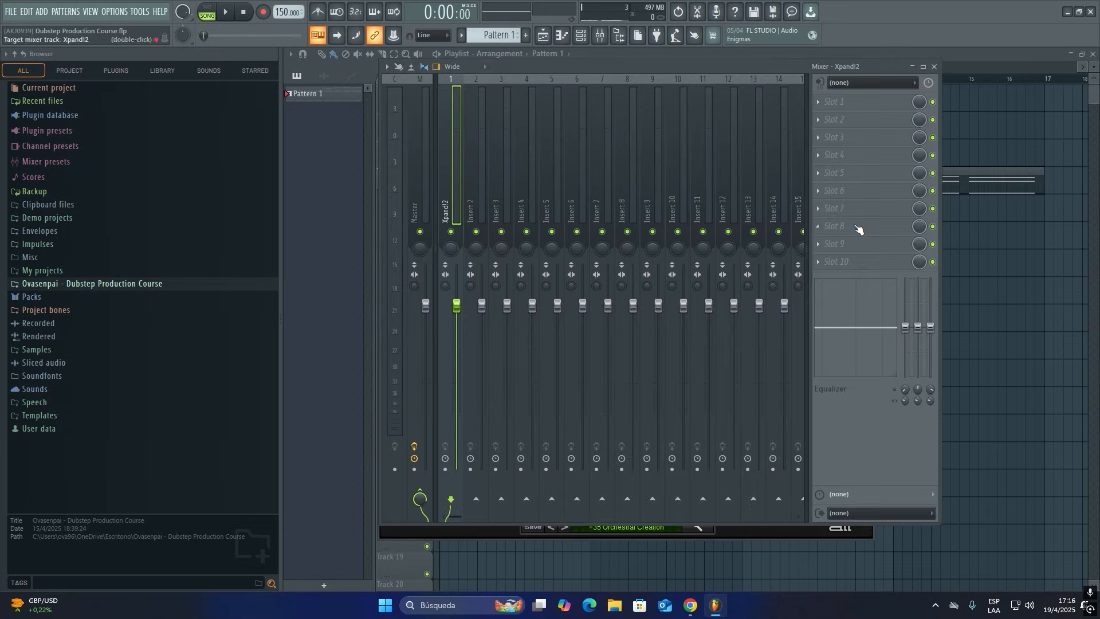
Reopen the Xpand!2 instrument from the channel rack to check its mixer track assignment.
double_click(457, 153)
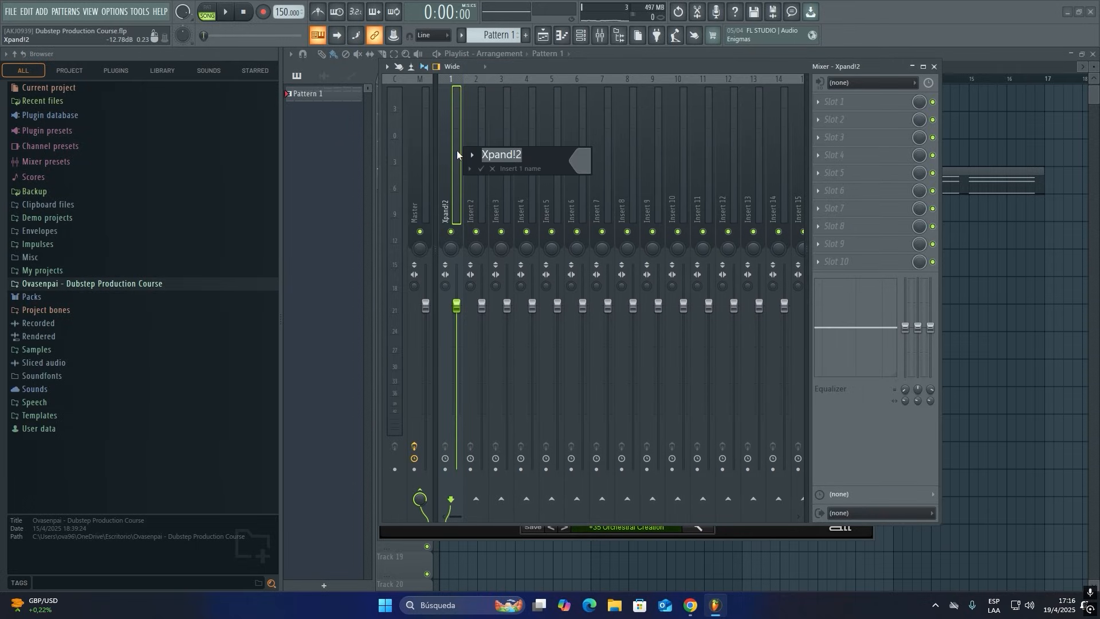
left_click(580, 41)
left_click(580, 37)
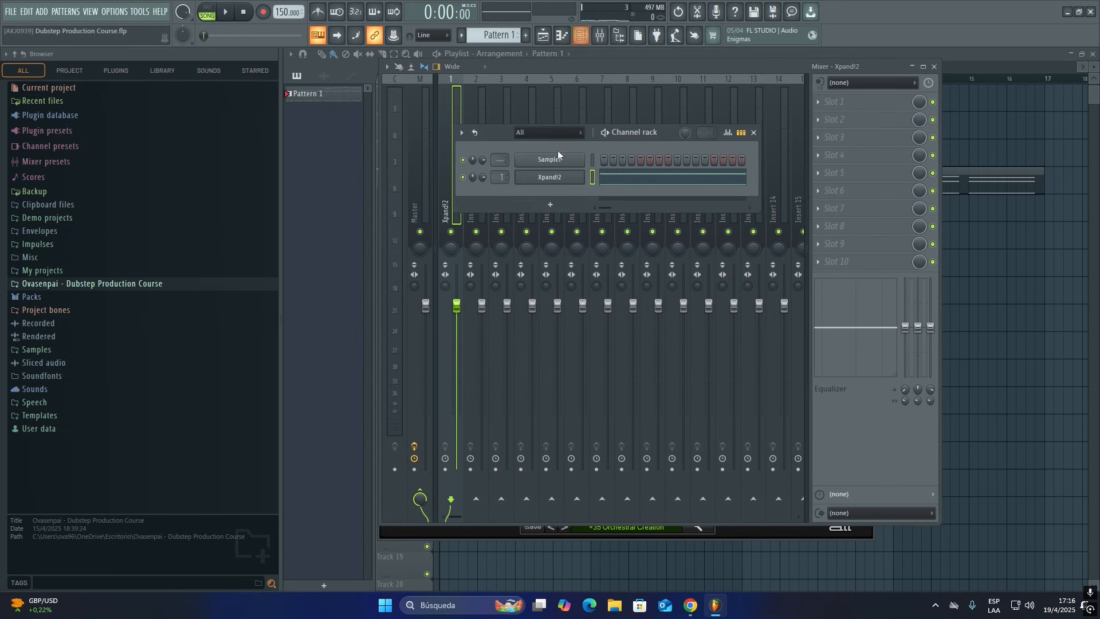
left_click(543, 178)
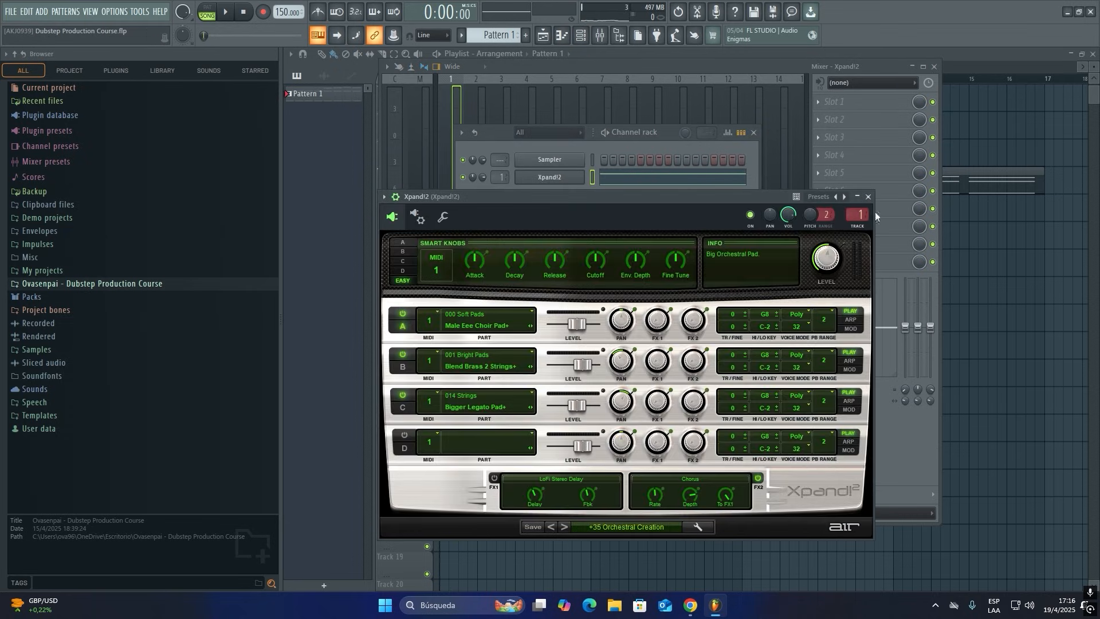
left_click(868, 197)
Rename the Xpand!2 mixer track as ORCHESTRAL INTRO.
double_click(451, 109)
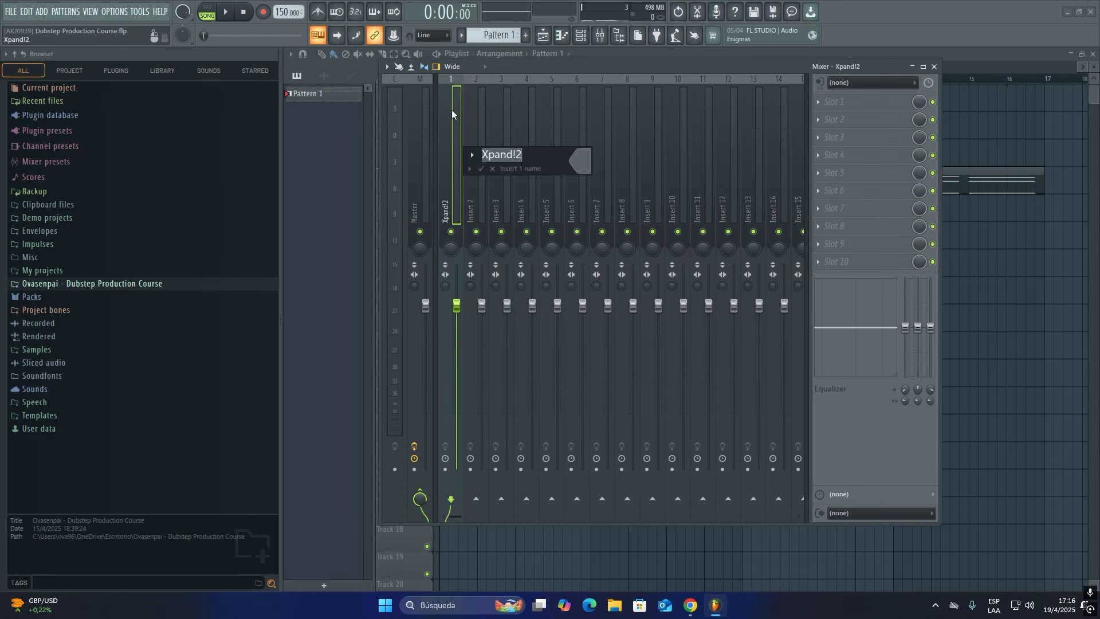
type("ORCHS")
key("BackSpace")
type("ESTRAL")
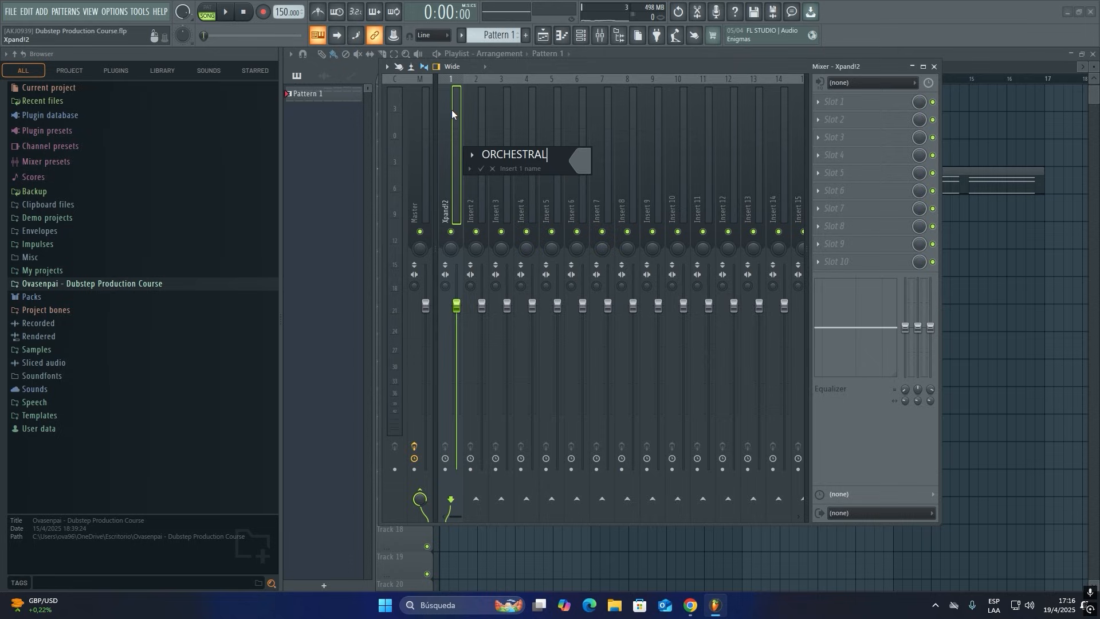
type(" INTRO")
key("Return")
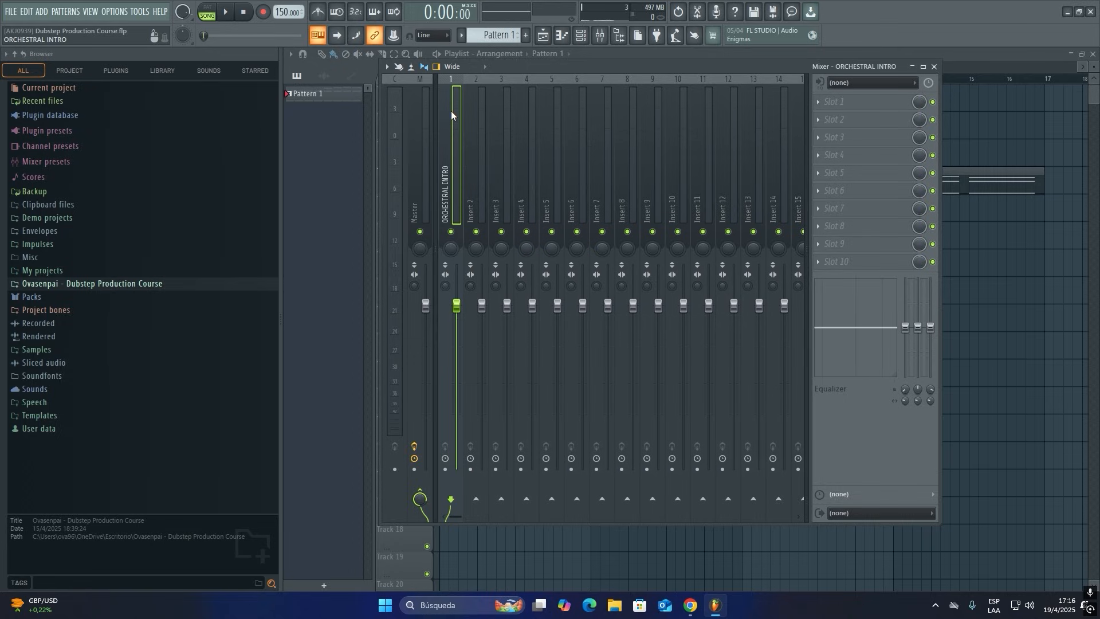
Set the ORCHESTRAL INTRO mixer track's colour to brown #953432.
key("F2")
left_click(583, 161)
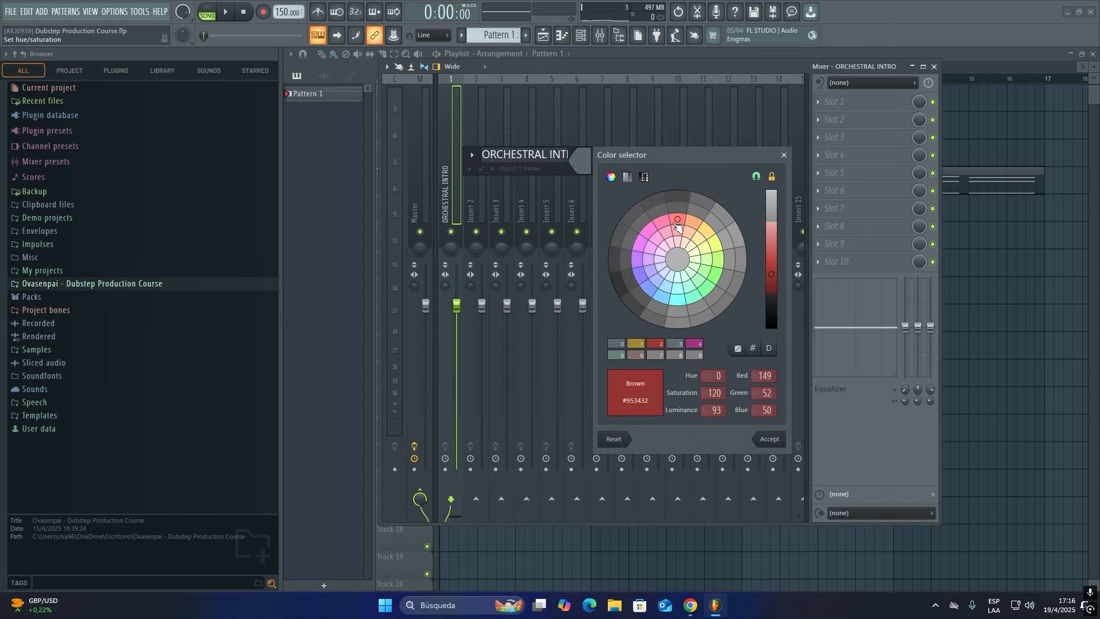
key("Return")
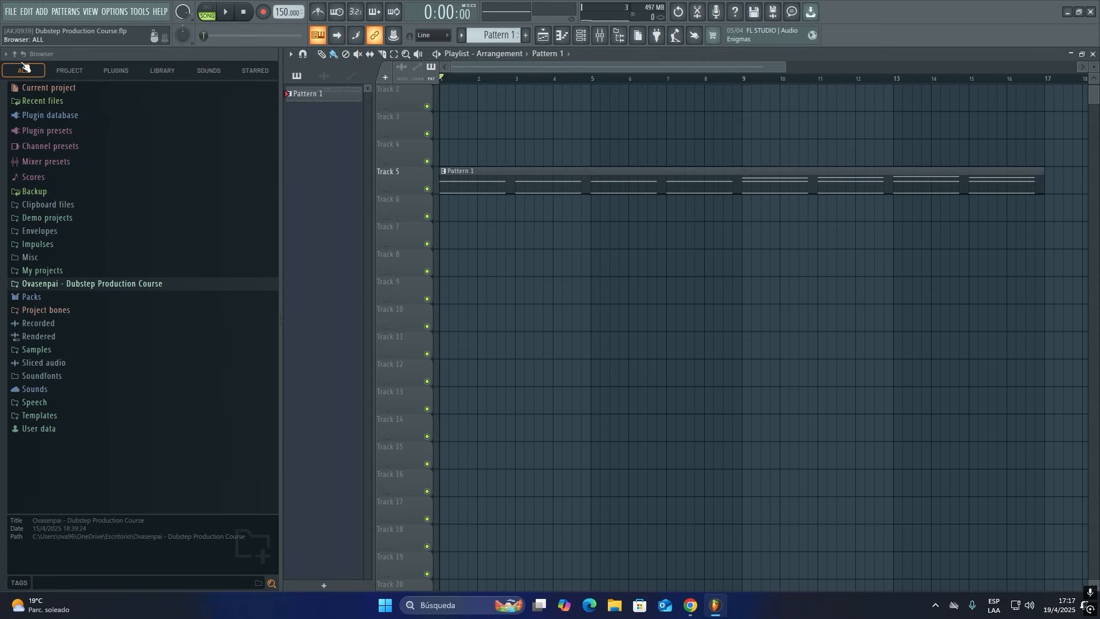
Add a second Xpand!2 instrument and load the preset +39 Cats from 02 Bright Pads.
left_click(579, 36)
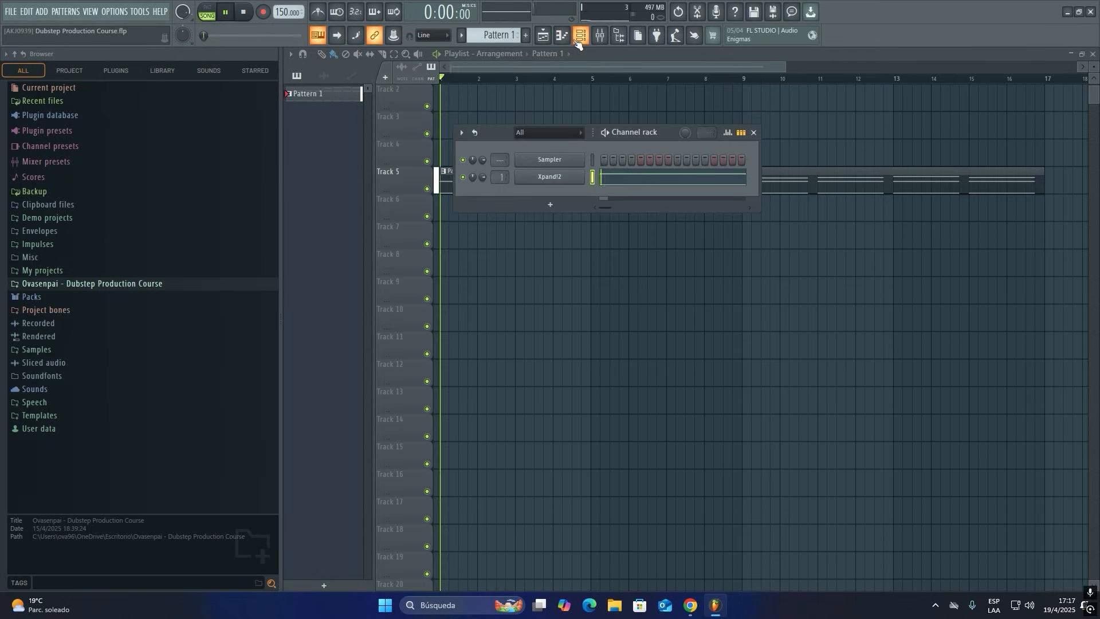
left_click(553, 205)
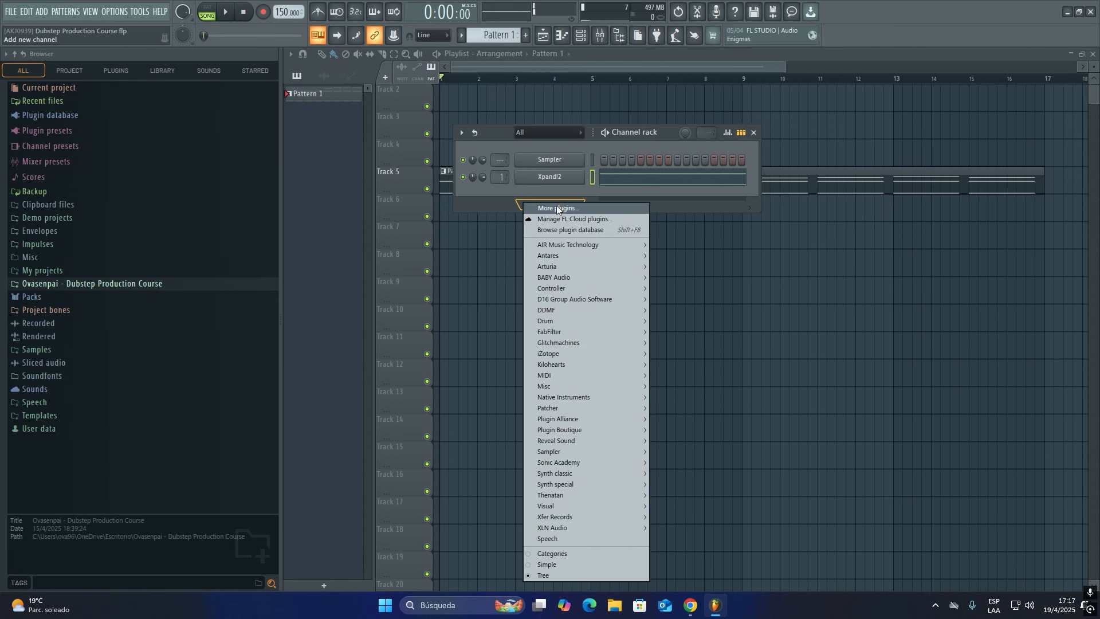
mouse_move(561, 245)
left_click(670, 246)
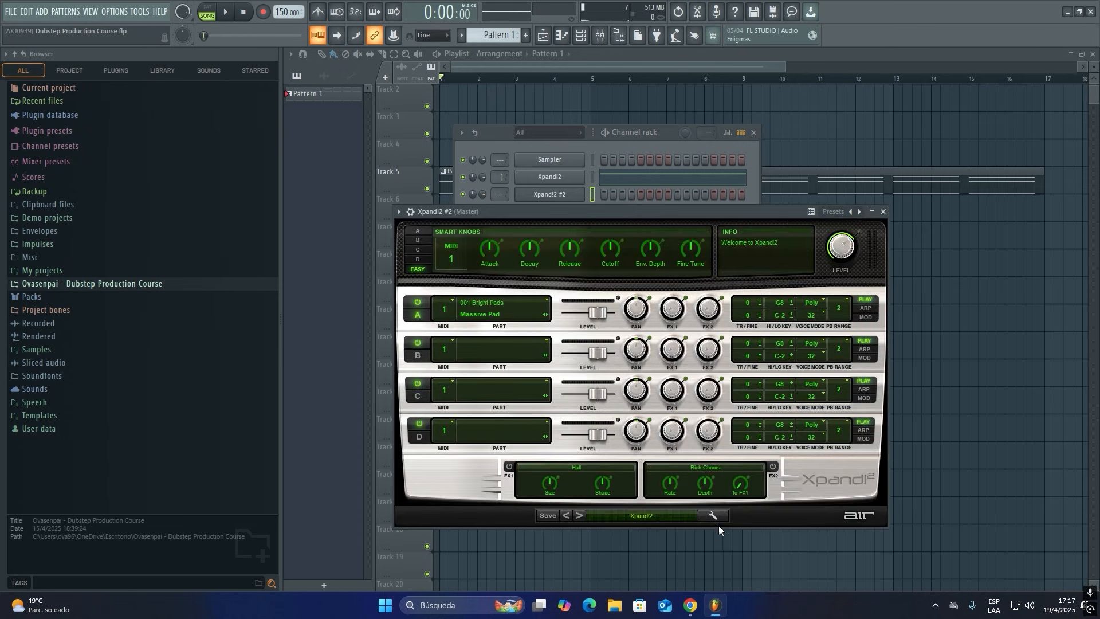
left_click(651, 521)
mouse_move(632, 397)
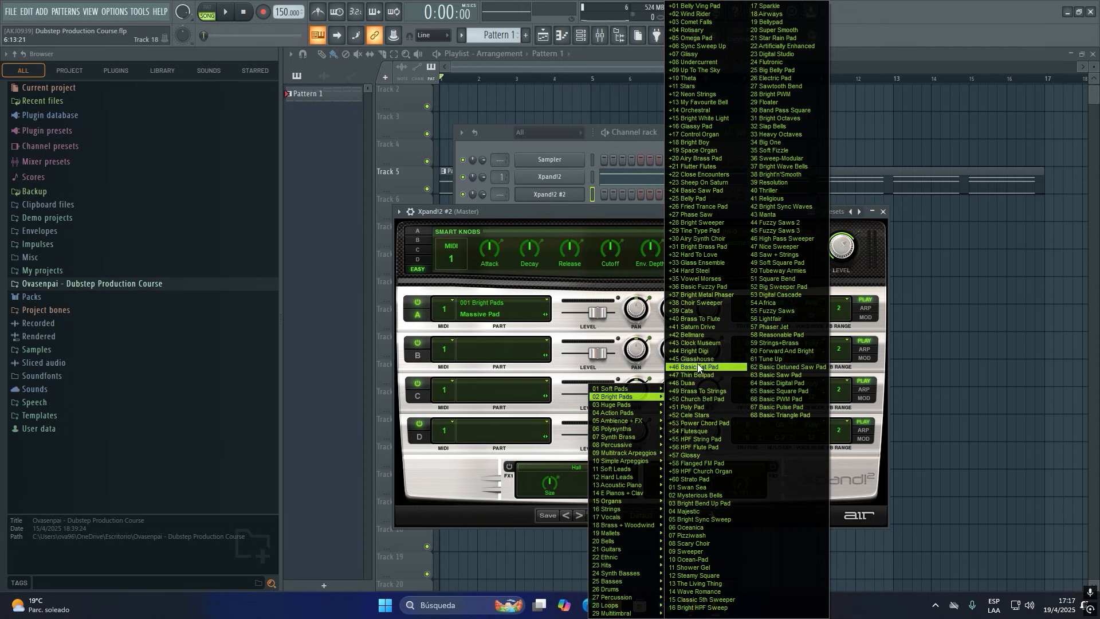
left_click(697, 313)
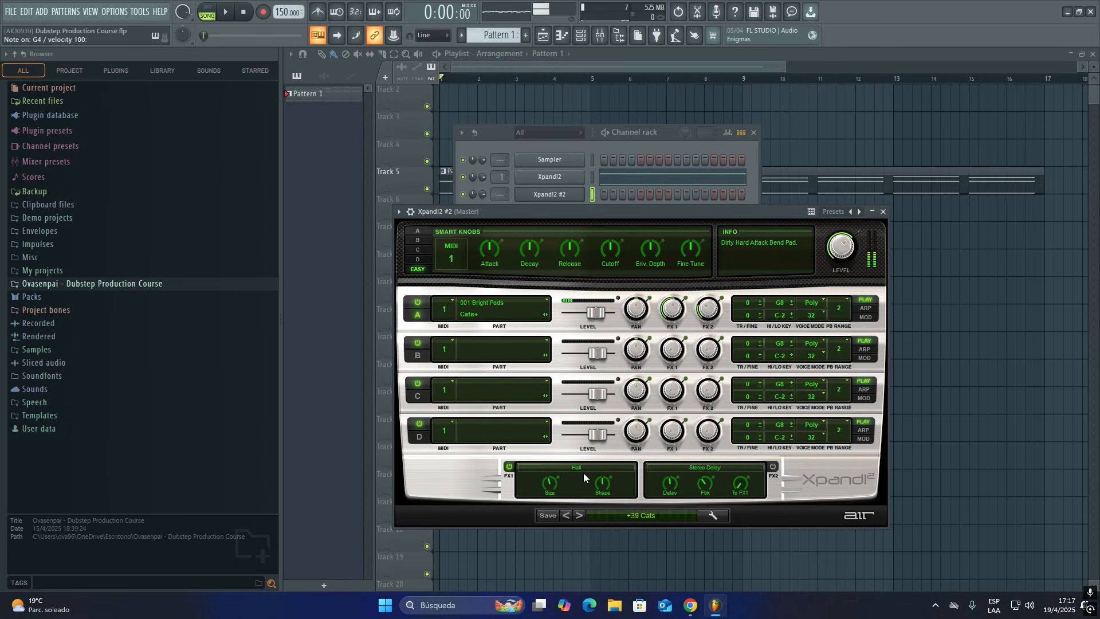
Create Pattern 2 and open the piano roll for the second Xpand!2 channel.
left_click(646, 204)
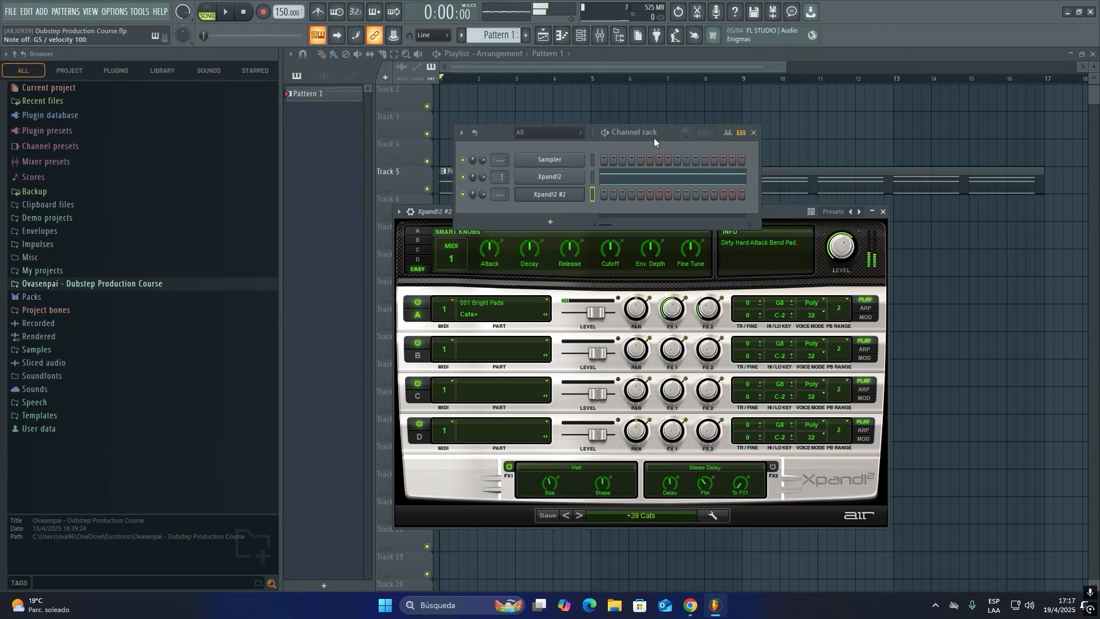
key("F4")
right_click(596, 194)
left_click(595, 195)
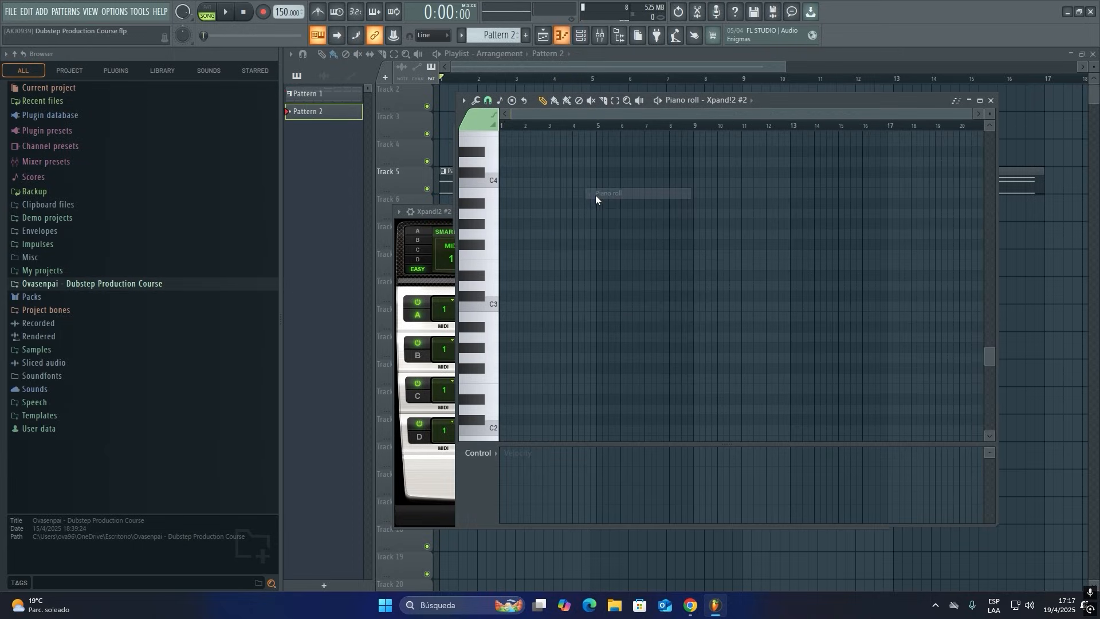
Try four-bar D# notes in lower octaves, keep only a four-bar D#5 at bar 1, and close the piano roll.
left_click(520, 245)
left_click_drag(518, 248, 594, 275)
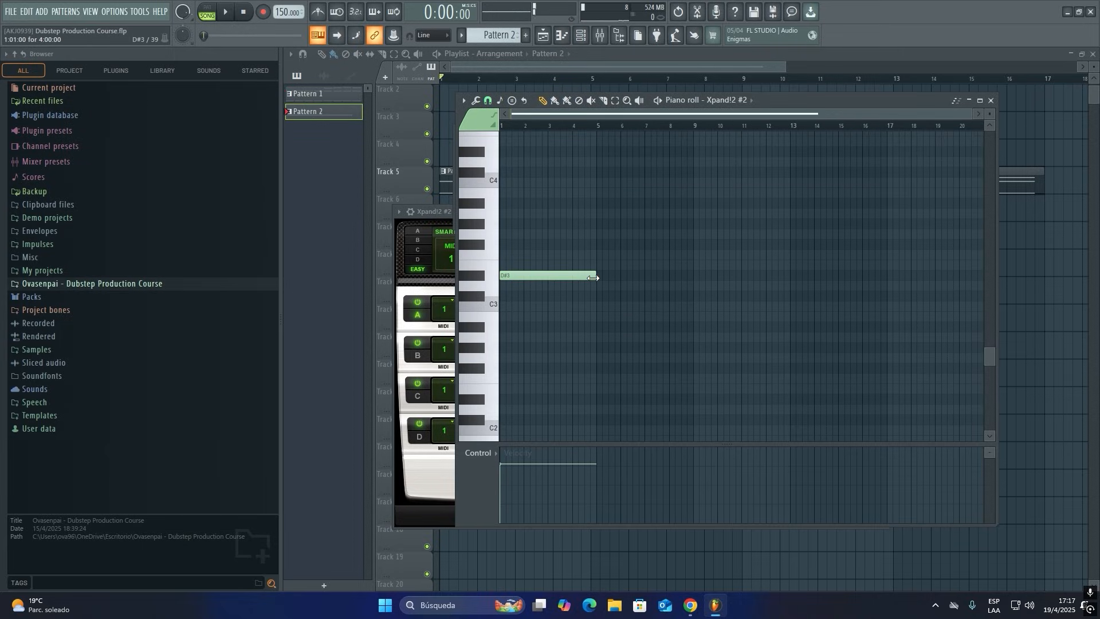
right_click(564, 275)
scroll(533, 241, "up", 2)
left_click_drag(518, 214, 481, 183)
right_click(539, 214)
scroll(540, 214, "up", 3)
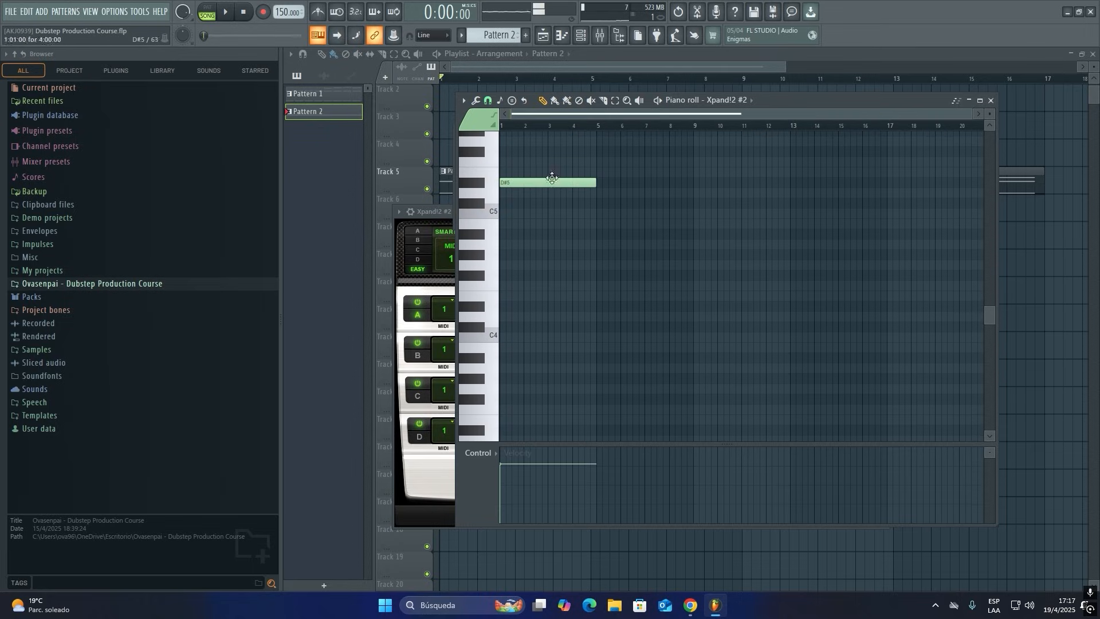
left_click(488, 78)
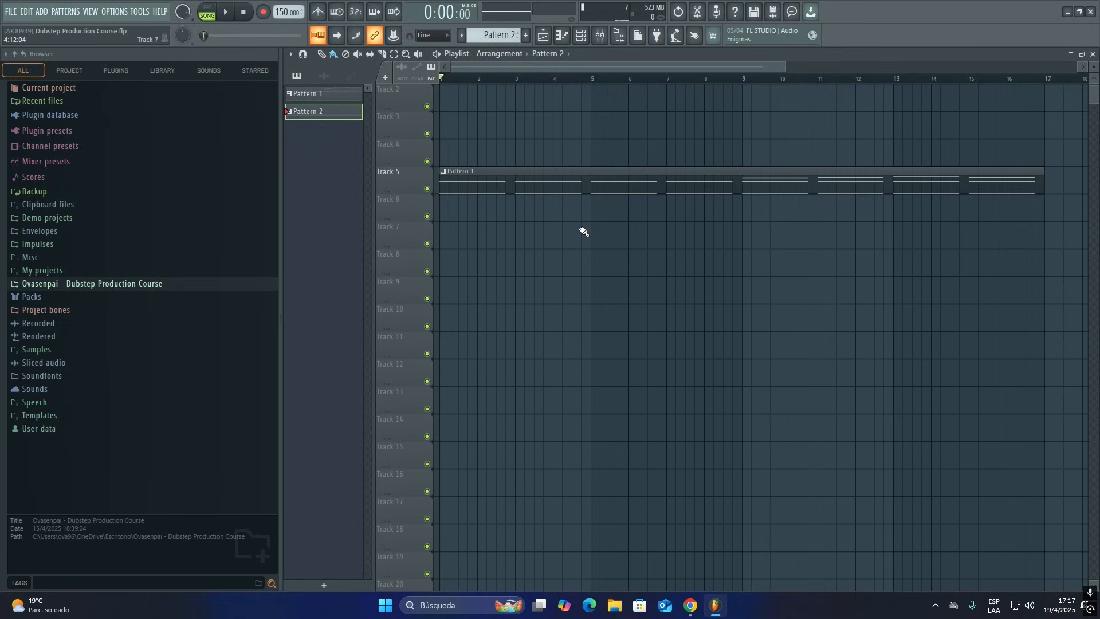
Place Pattern 2 clips on Track 7 at bars 5 and 13 of the playlist.
left_click_drag(583, 230, 618, 252)
left_click(894, 238)
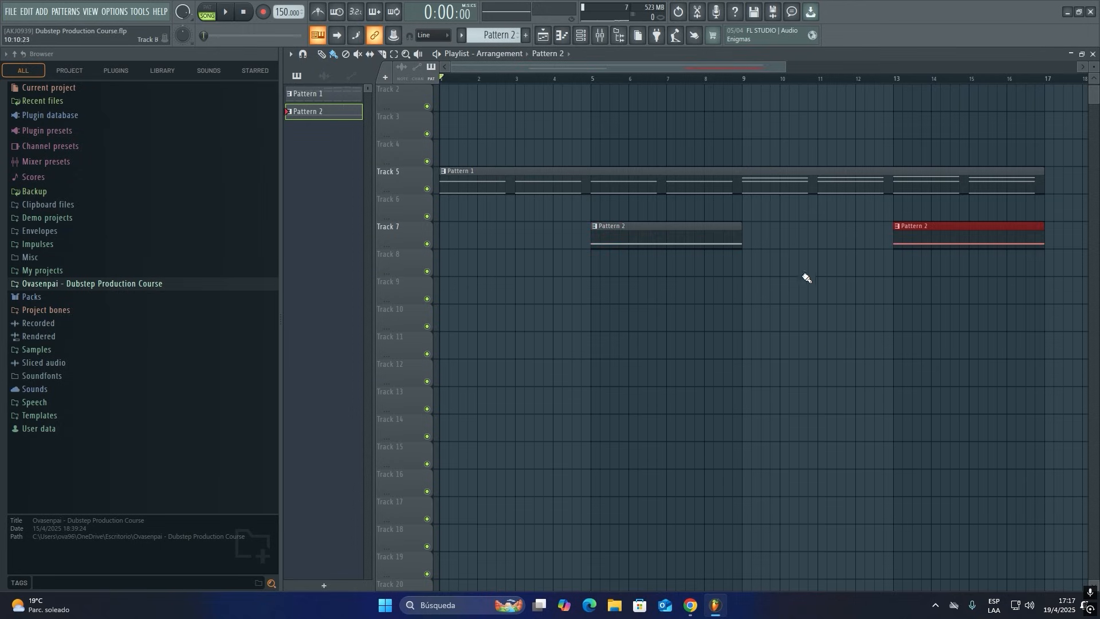
scroll(539, 89, "down", 1)
scroll(539, 89, "down", 1)
scroll(550, 132, "up", 2)
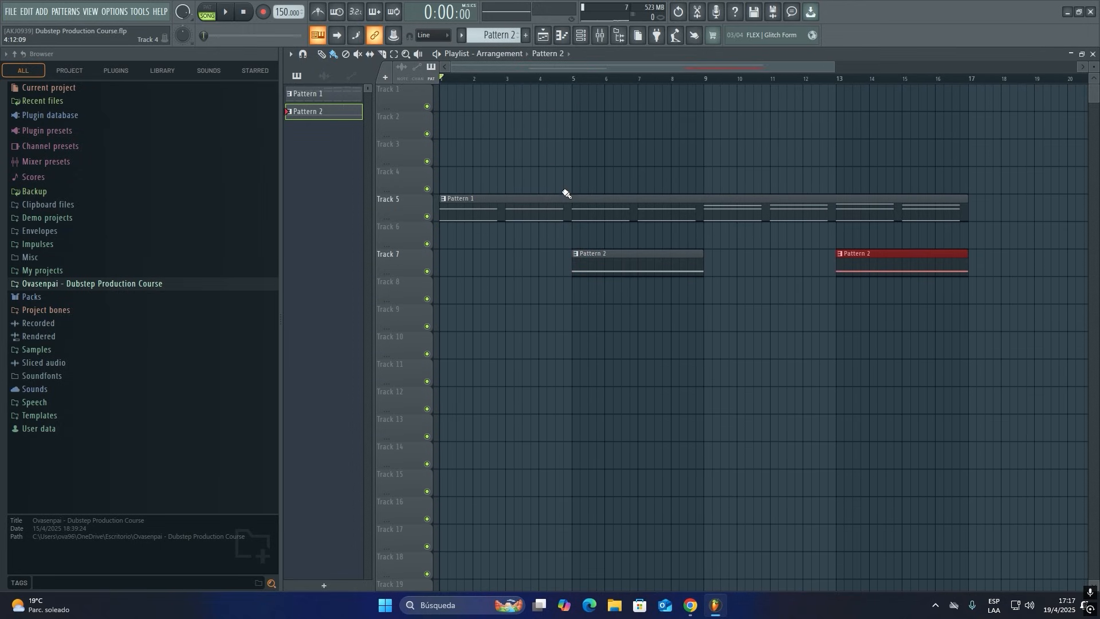
Lower the second Xpand!2 channel's volume to about 56% and play the arrangement from the start.
left_click(582, 36)
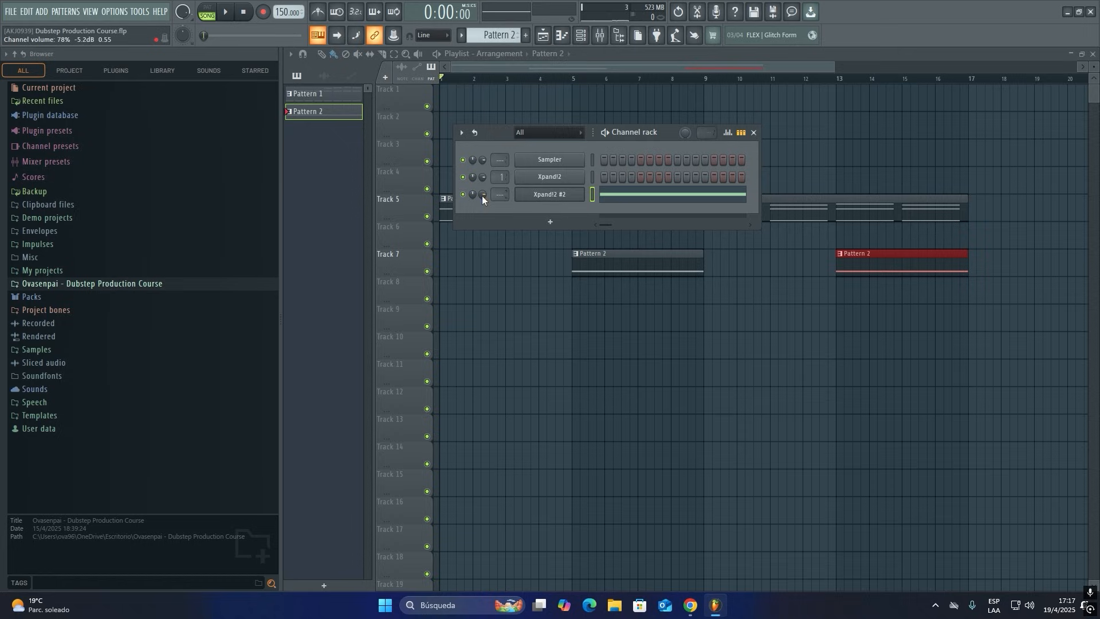
key("space")
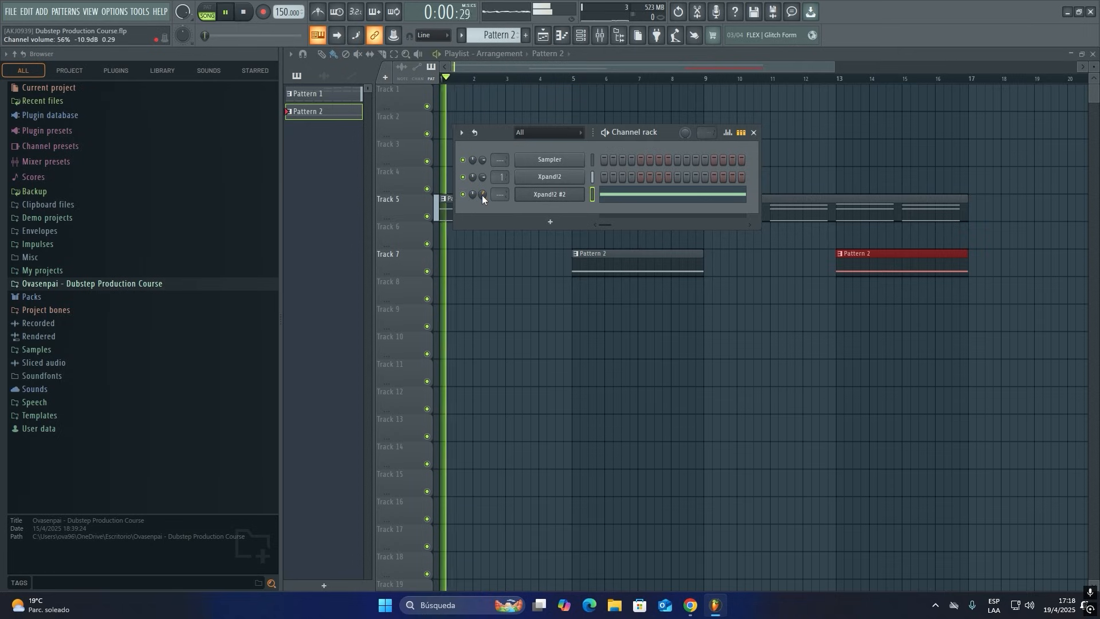
right_click(610, 330)
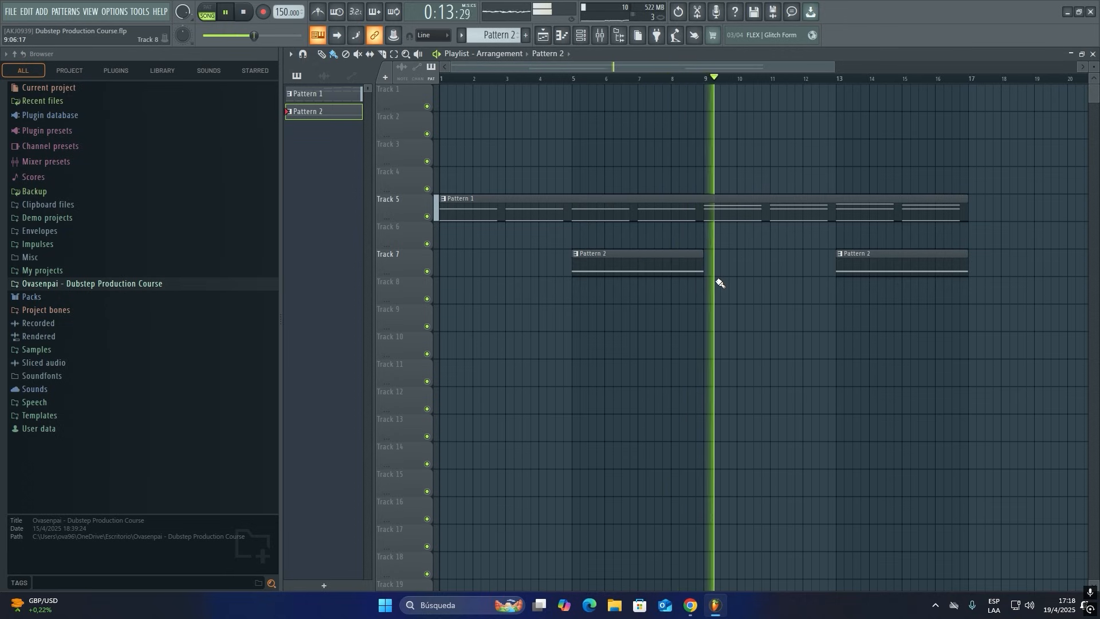
Assign the second Xpand!2 channel to mixer insert 2 and return to the playlist.
left_click(582, 35)
left_click(549, 195)
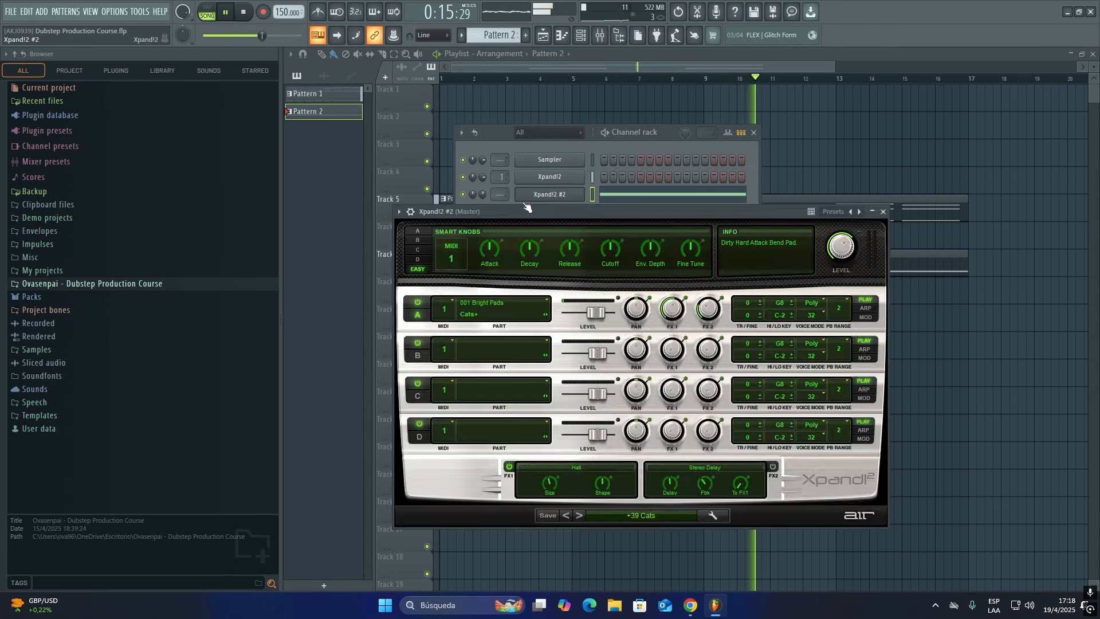
left_click(415, 211)
left_click(870, 235)
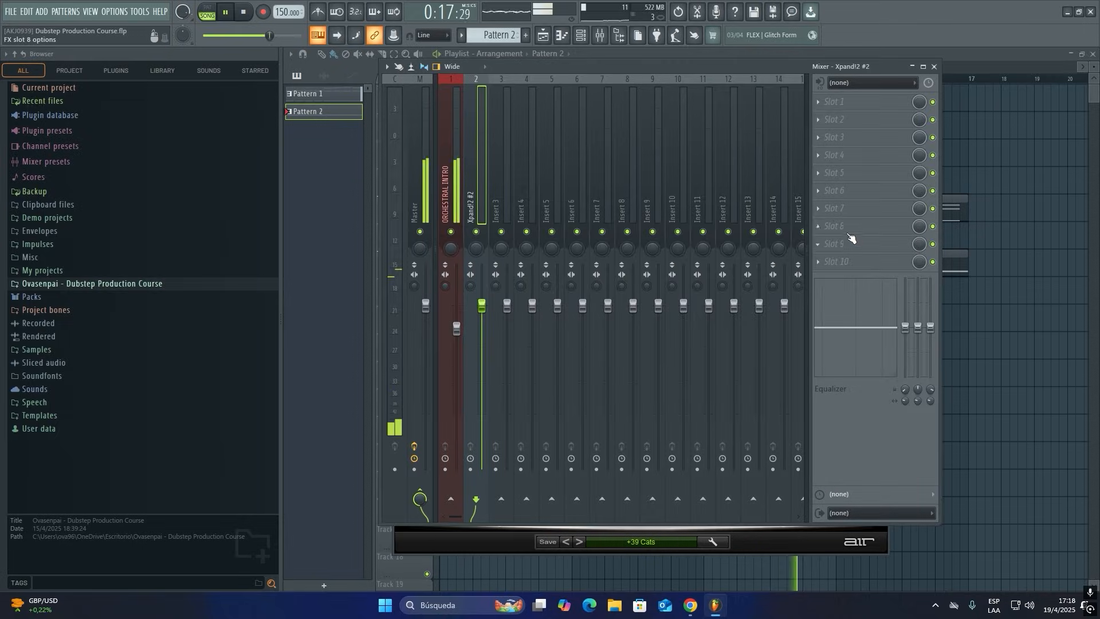
left_click(1002, 344)
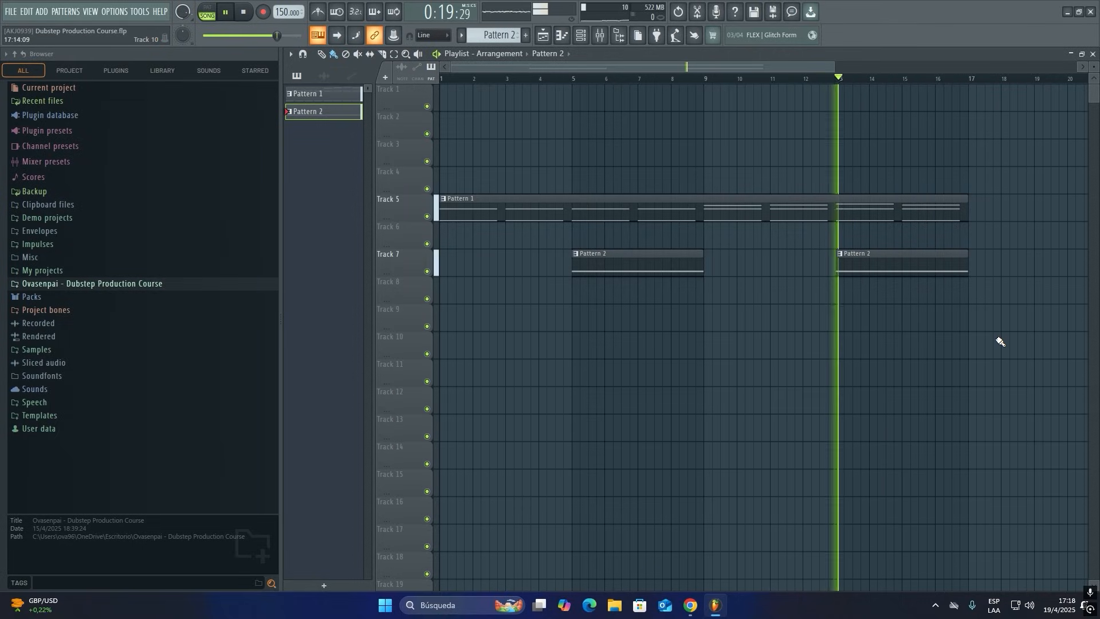
Try trimming the ends of Pattern 1 and the second Pattern 2 clip, stop playback and restore both clips to bar 17.
left_click_drag(966, 256, 936, 257)
left_click_drag(967, 214, 944, 213)
key("space")
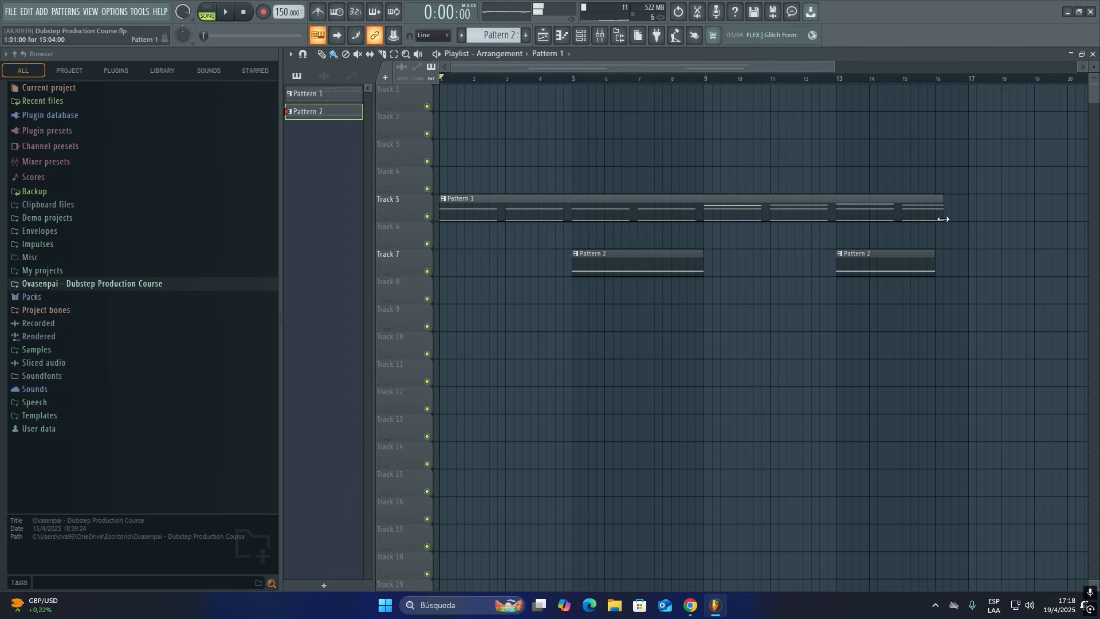
left_click_drag(934, 260, 968, 264)
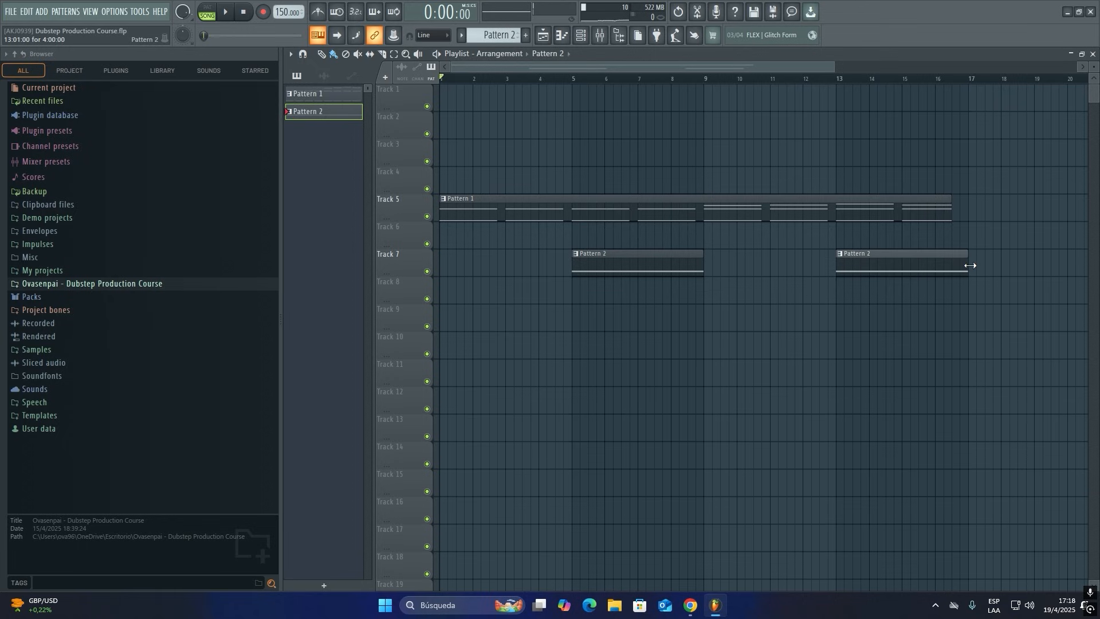
Load Fruity Balance in the first slot of the Xpand!2 #2 insert and create a volume automation clip starting at bar 5.
left_click_drag(572, 80, 697, 96)
left_click(600, 35)
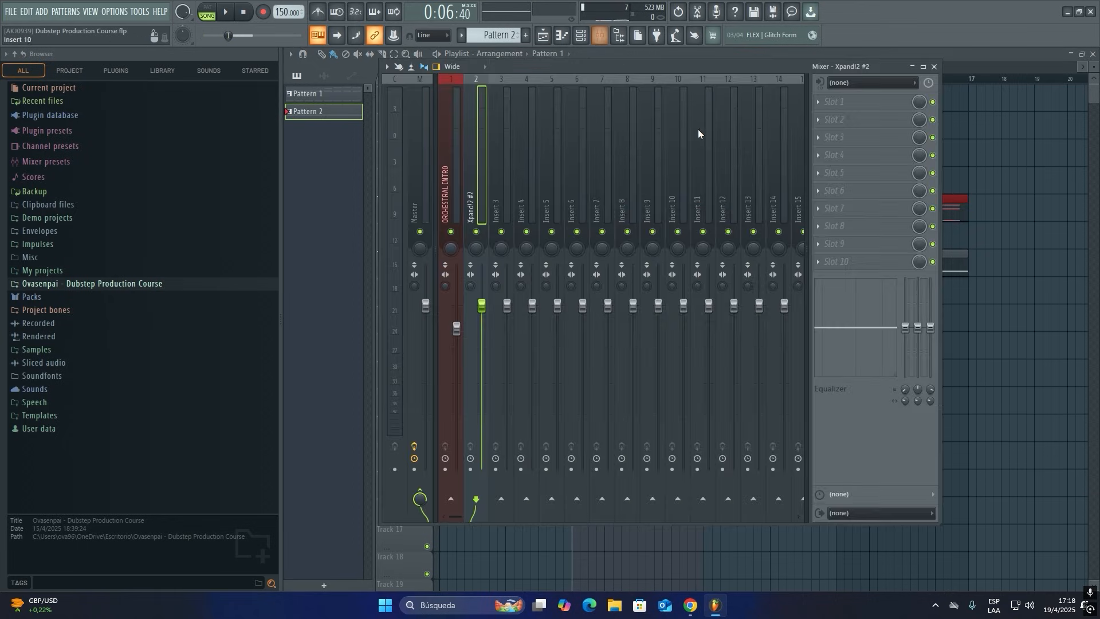
left_click(834, 105)
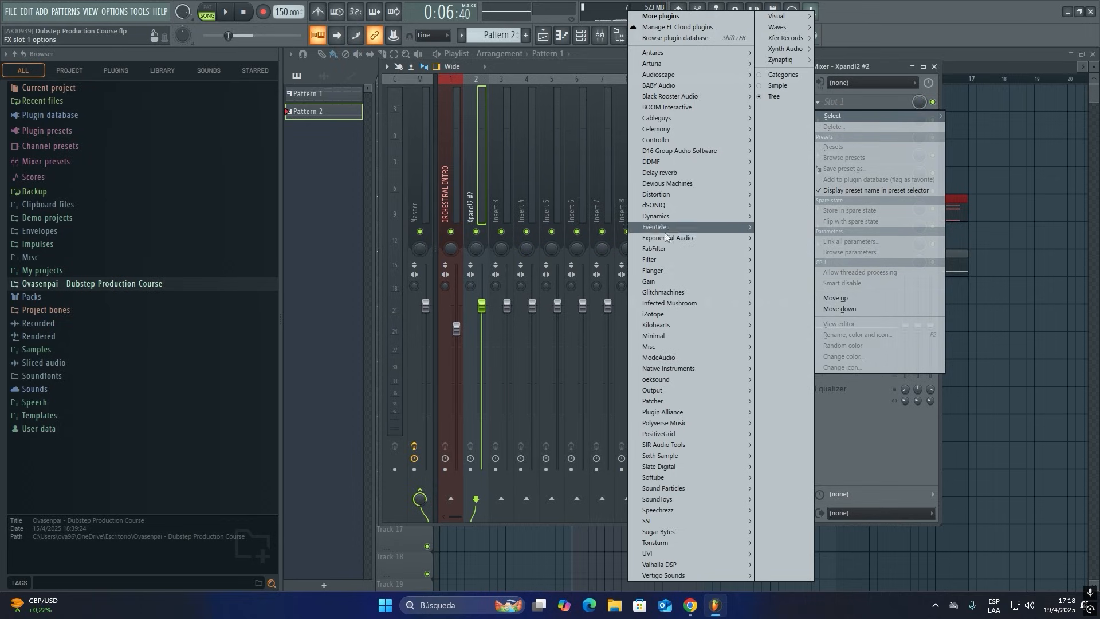
mouse_move(651, 282)
left_click(595, 280)
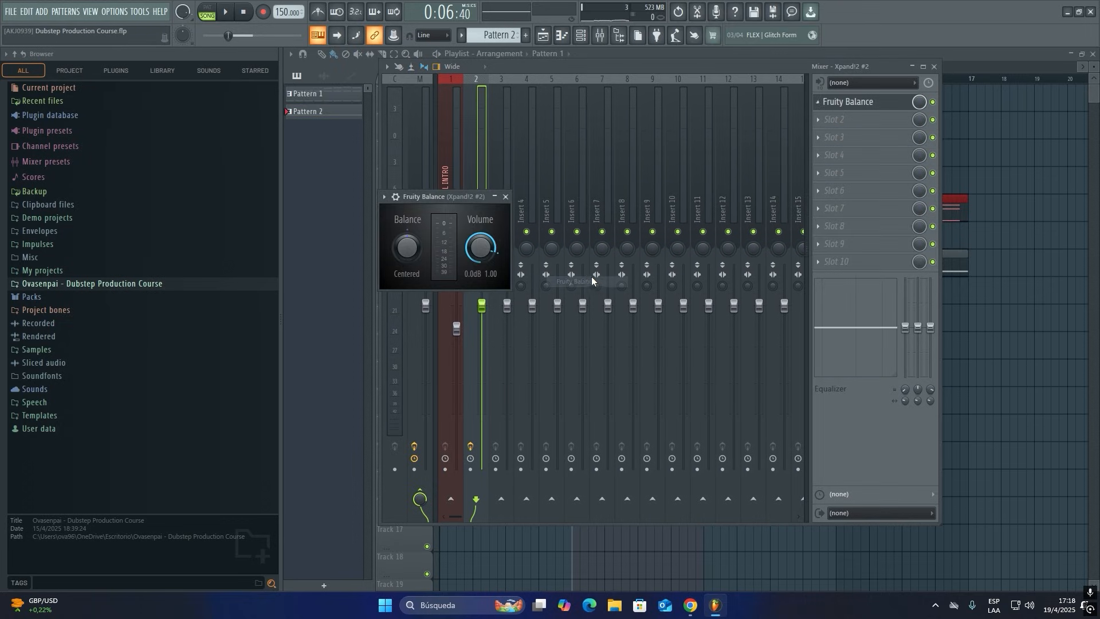
right_click(474, 246)
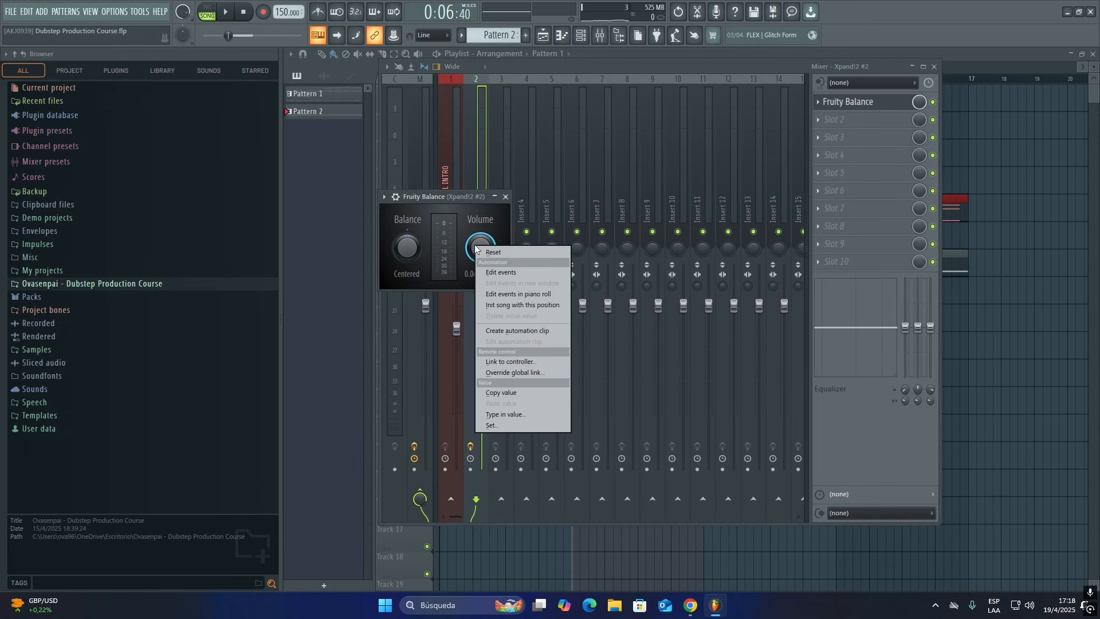
left_click(520, 331)
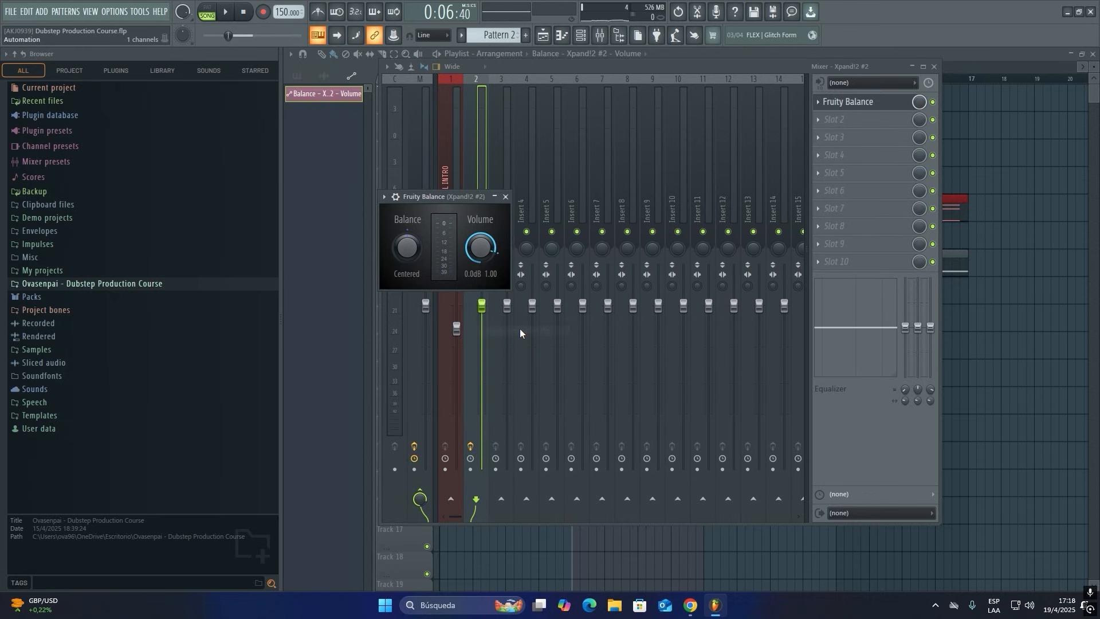
Shape the volume automation into a curved fade-out from bar 5 to bar 9 while playing from just before bar 5.
left_click(983, 338)
left_click(564, 79)
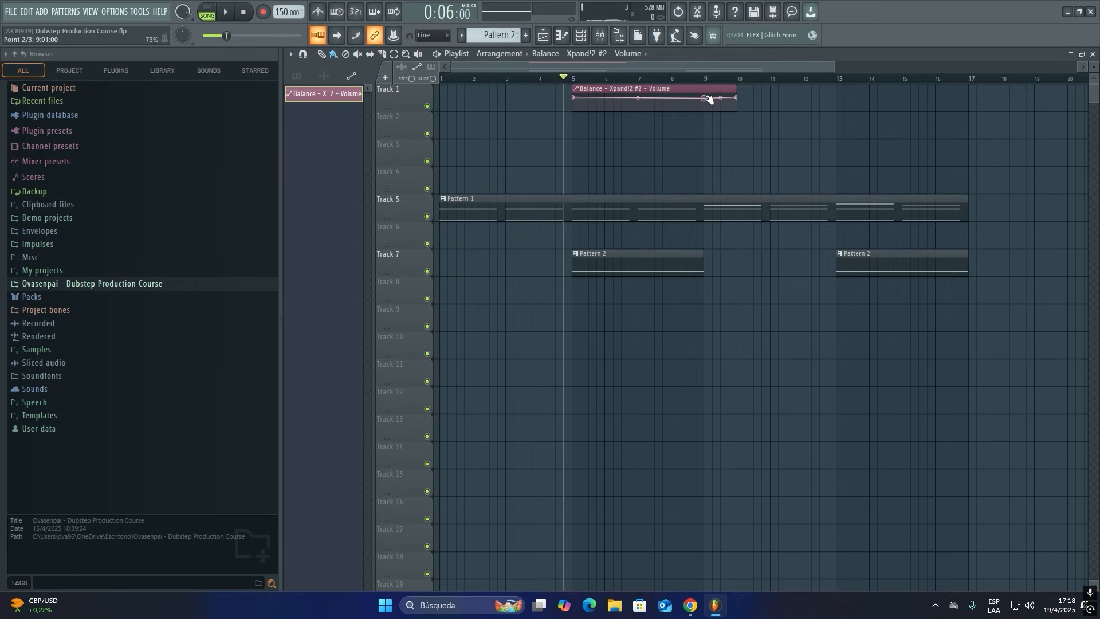
key("space")
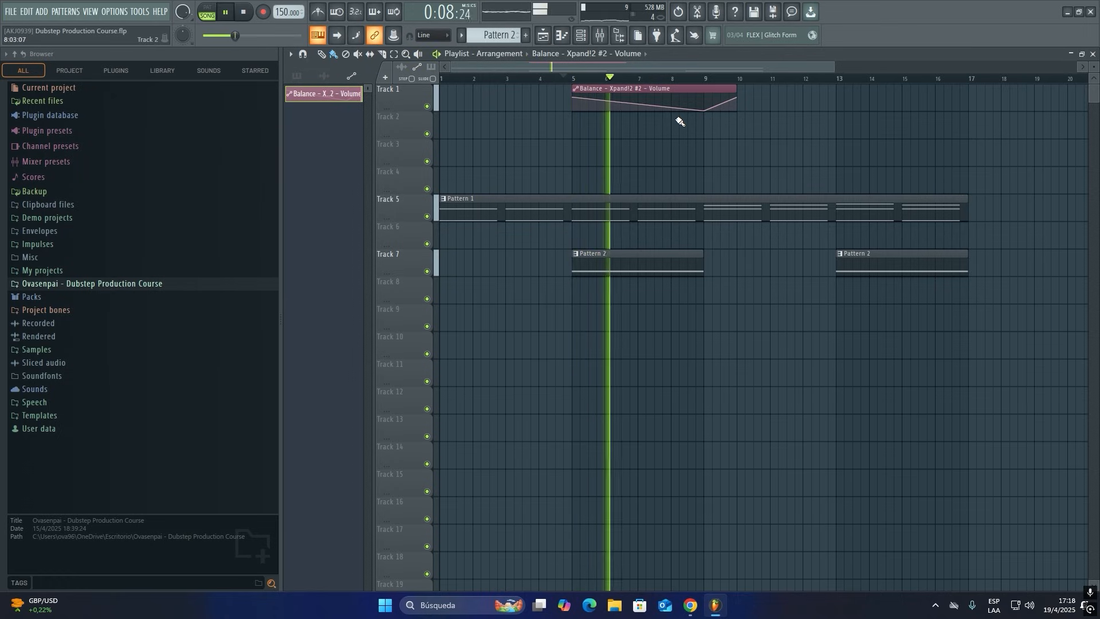
left_click_drag(638, 104, 637, 102)
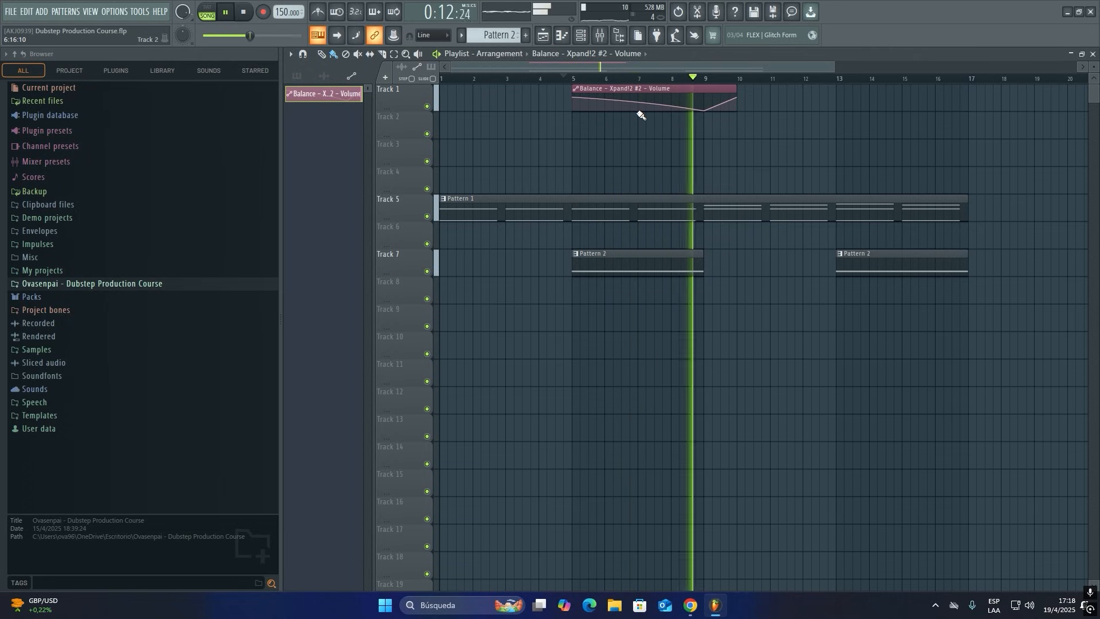
Copy the volume automation clip to bar 13, move both clips to Track 10 and stop playback.
left_click(837, 103)
left_click_drag(656, 92, 653, 353)
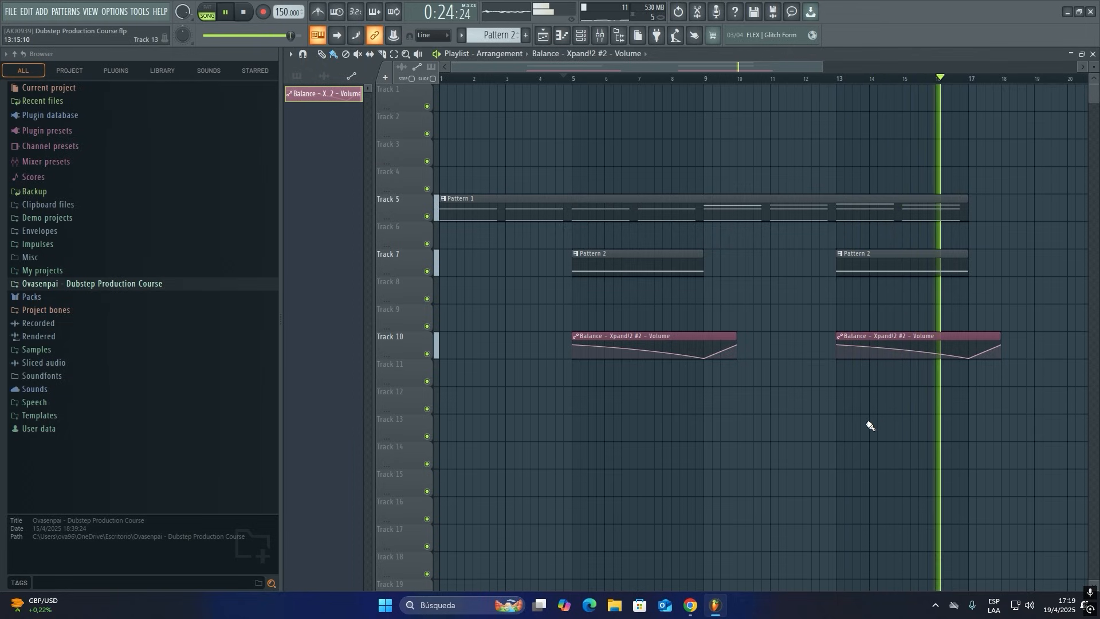
key("space")
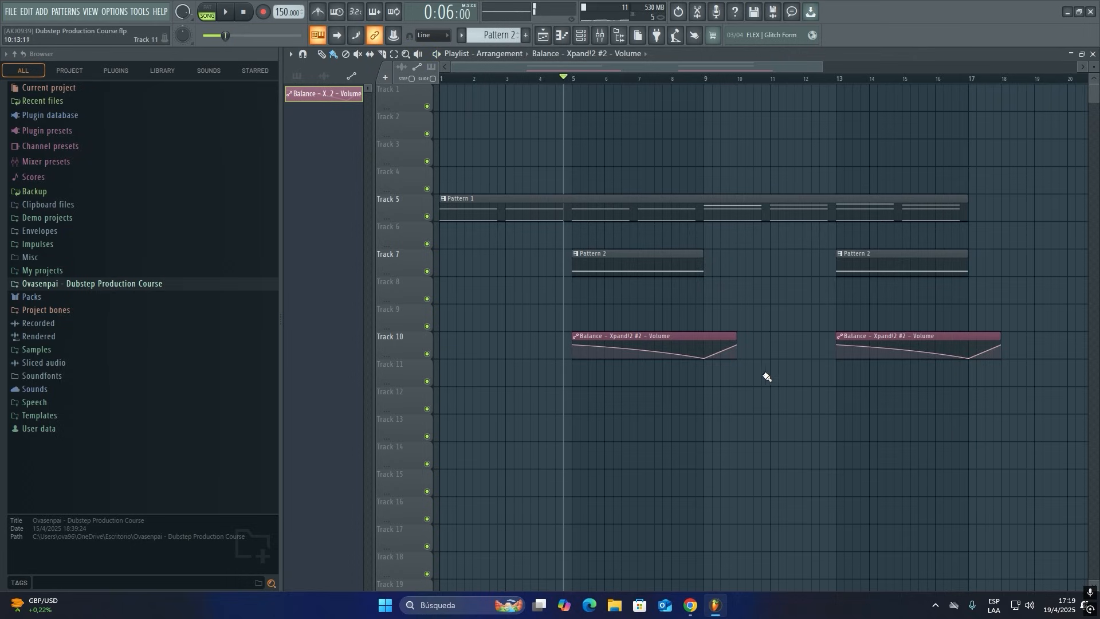
Create Pattern 3 and open the Downlifter FX folder of the Atomic Sounds Dubstep Production Suite in the sample browser.
key("F4")
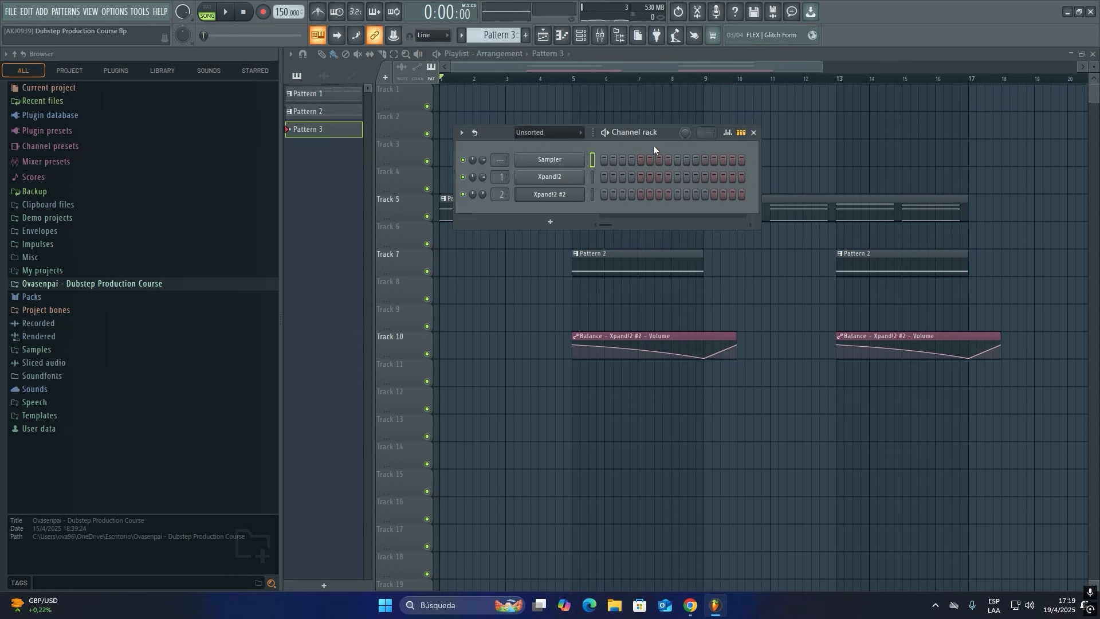
left_click(219, 352)
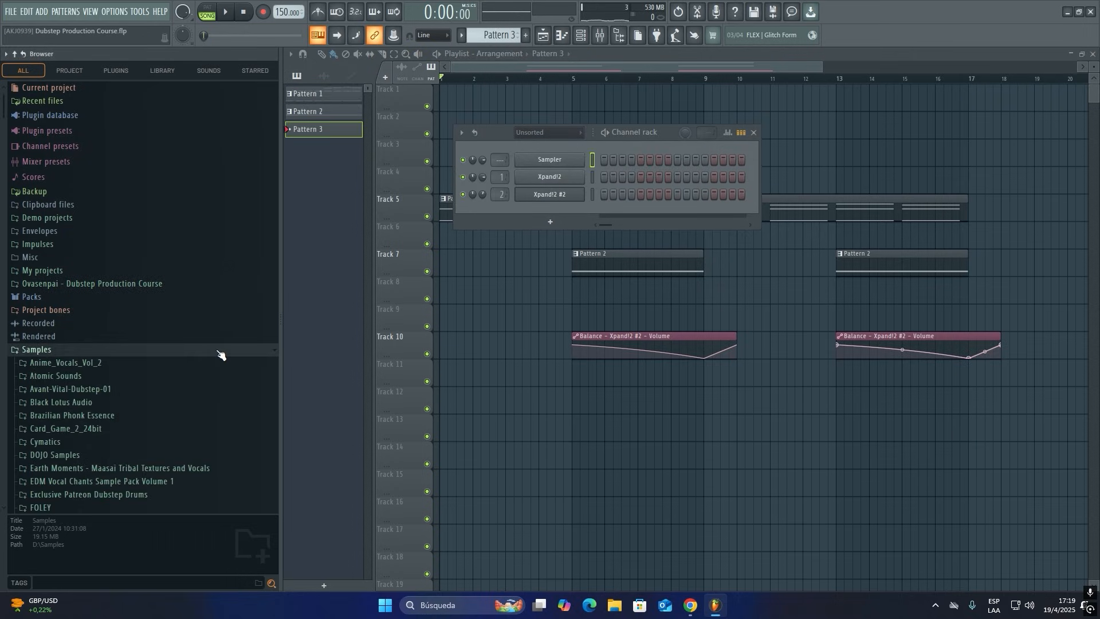
scroll(170, 247, "down", 4)
left_click(165, 235)
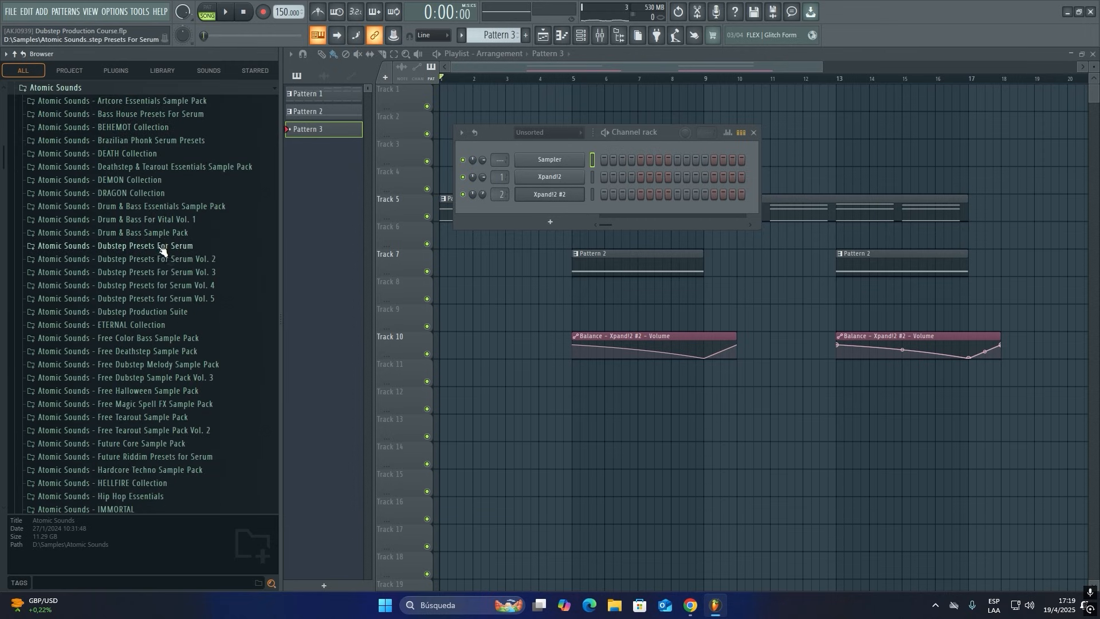
left_click(150, 313)
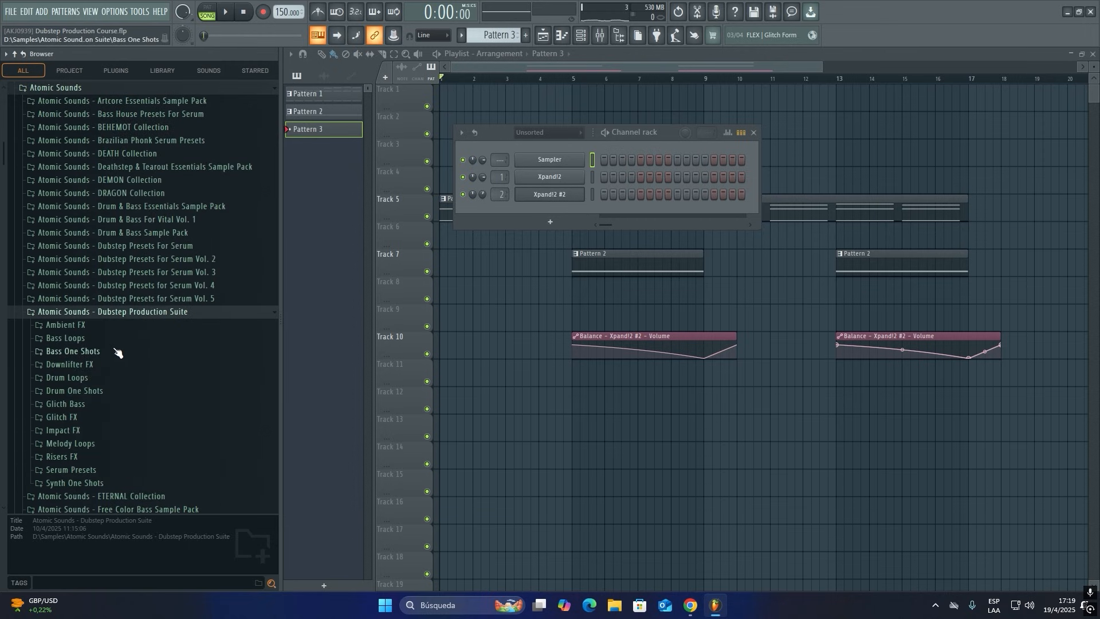
left_click(109, 296)
Audition ASDPS_Downlifter_FX_14 and FX_16, and place FX_16 on Track 8 at bar 1.
left_click(122, 257)
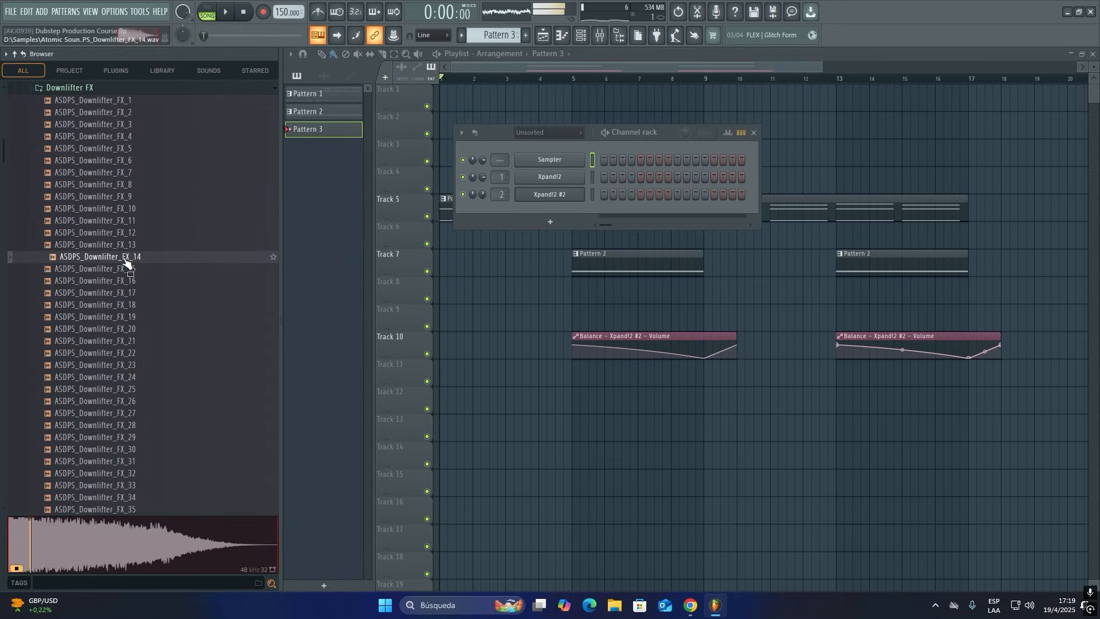
left_click(126, 280)
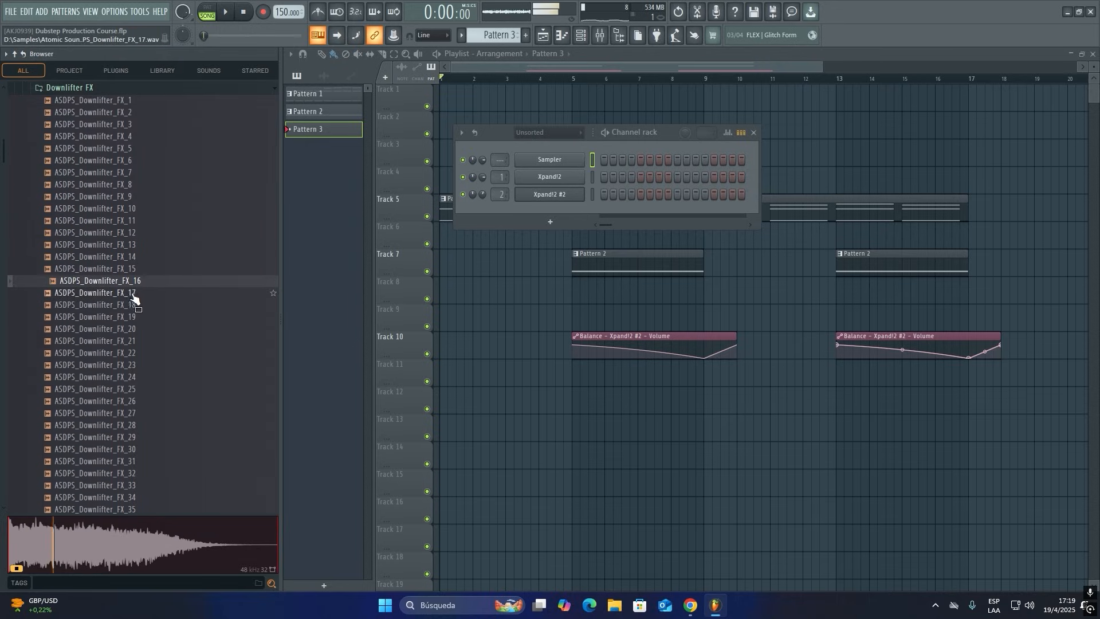
left_click_drag(133, 283, 474, 294)
Lower the downlifter sample's volume to about 28% during playback and route it to mixer insert 3.
double_click(474, 293)
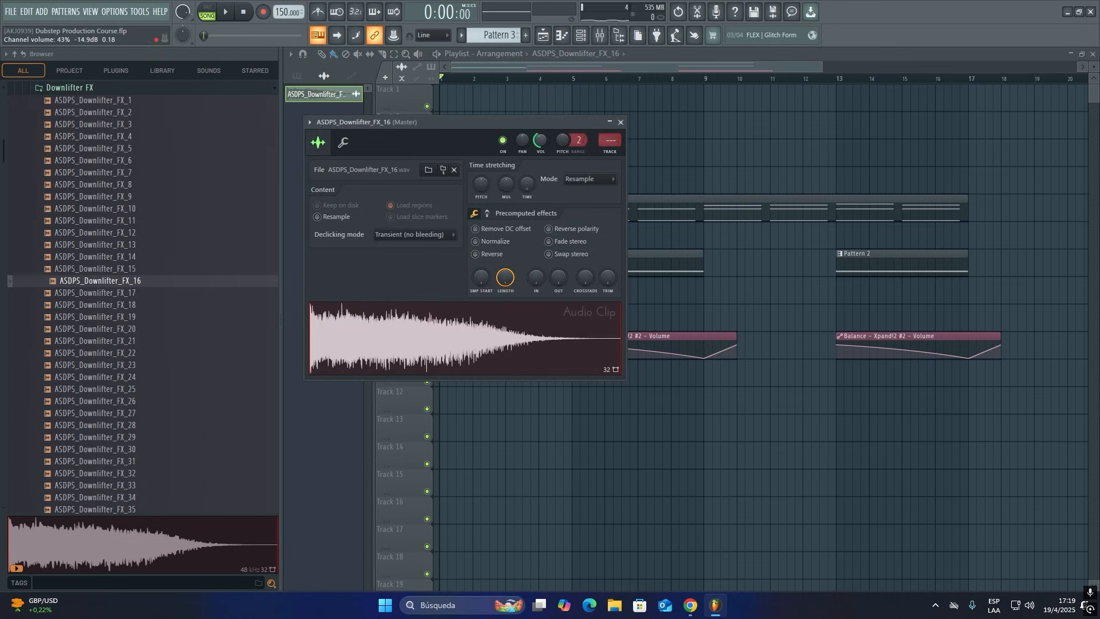
key("space")
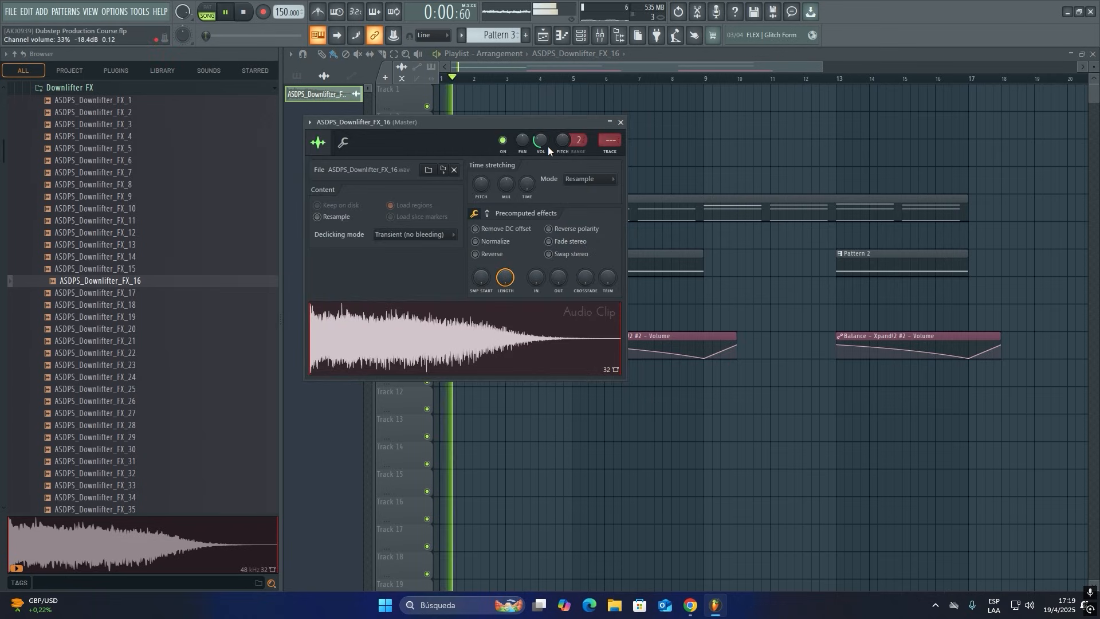
left_click_drag(542, 143, 543, 148)
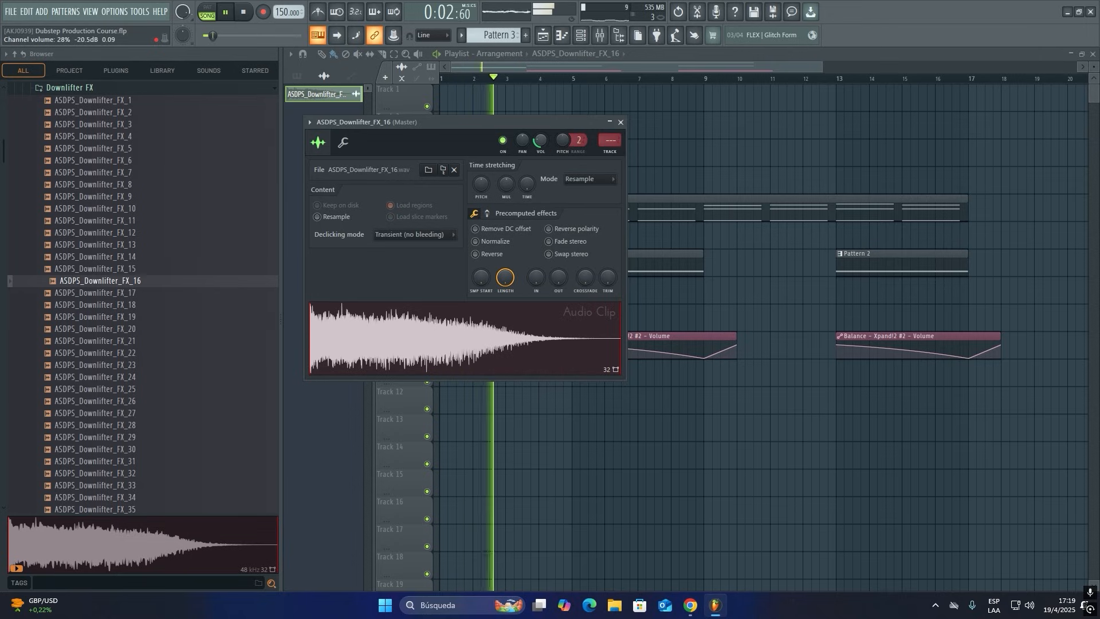
key("ctrl+l")
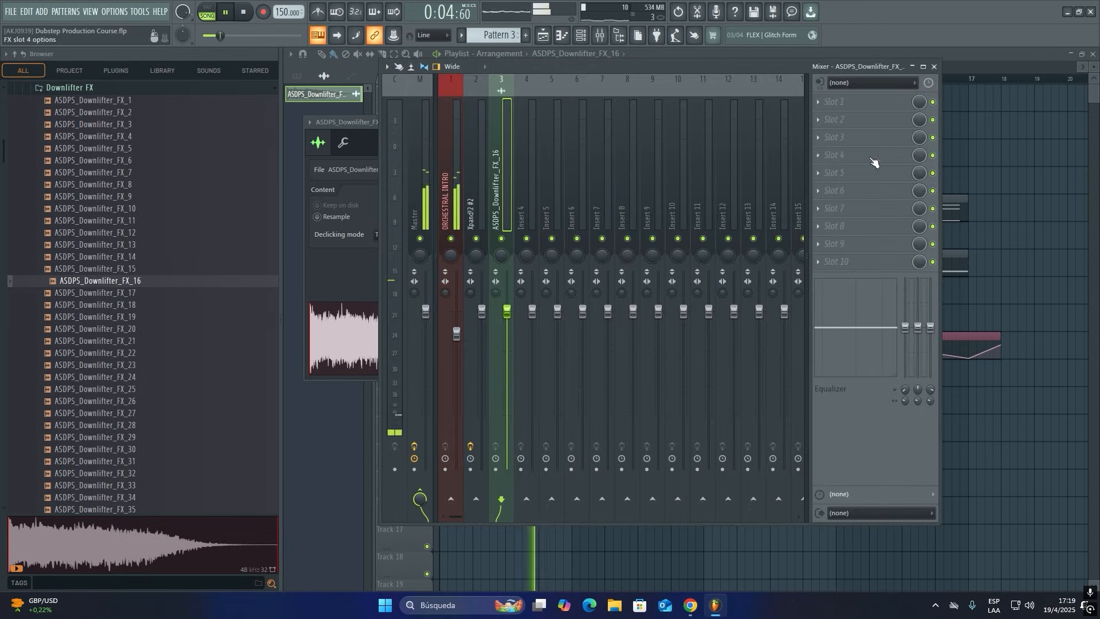
right_click(973, 153)
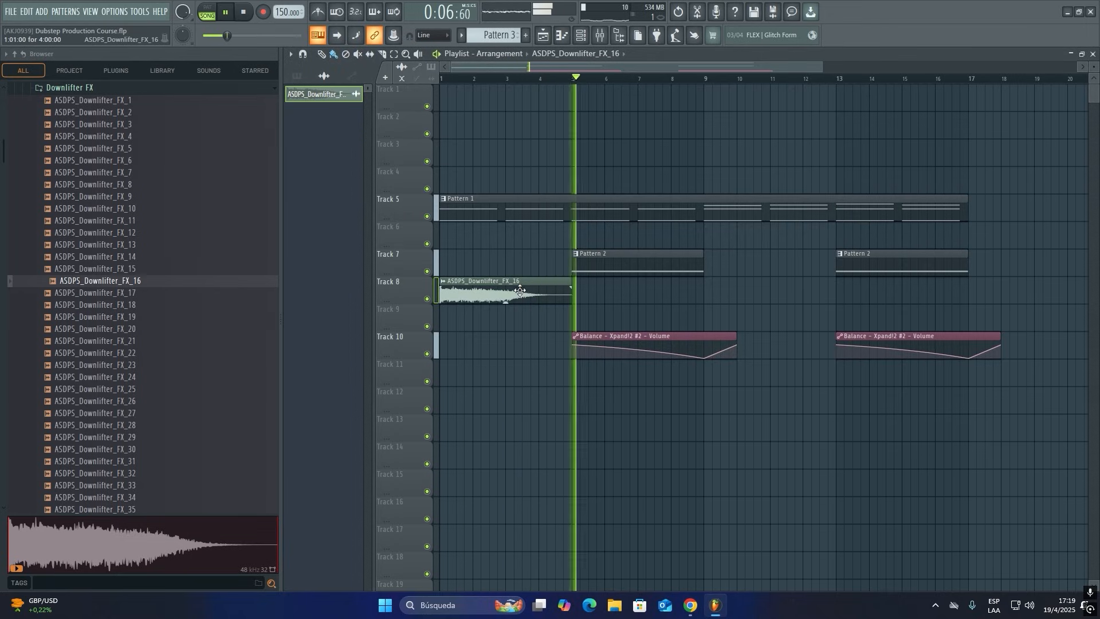
Move the downlifter clip to Track 12, stop playback and stretch the clip to six bars, ending at bar 7.
left_click_drag(566, 281, 568, 391)
key("space")
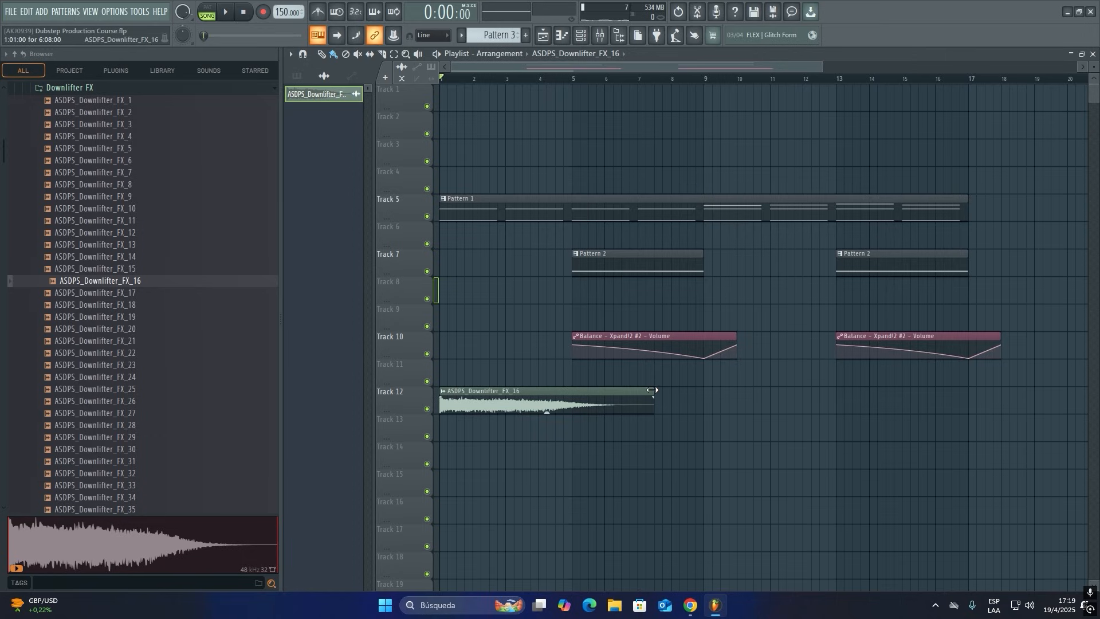
left_click_drag(652, 390, 637, 390)
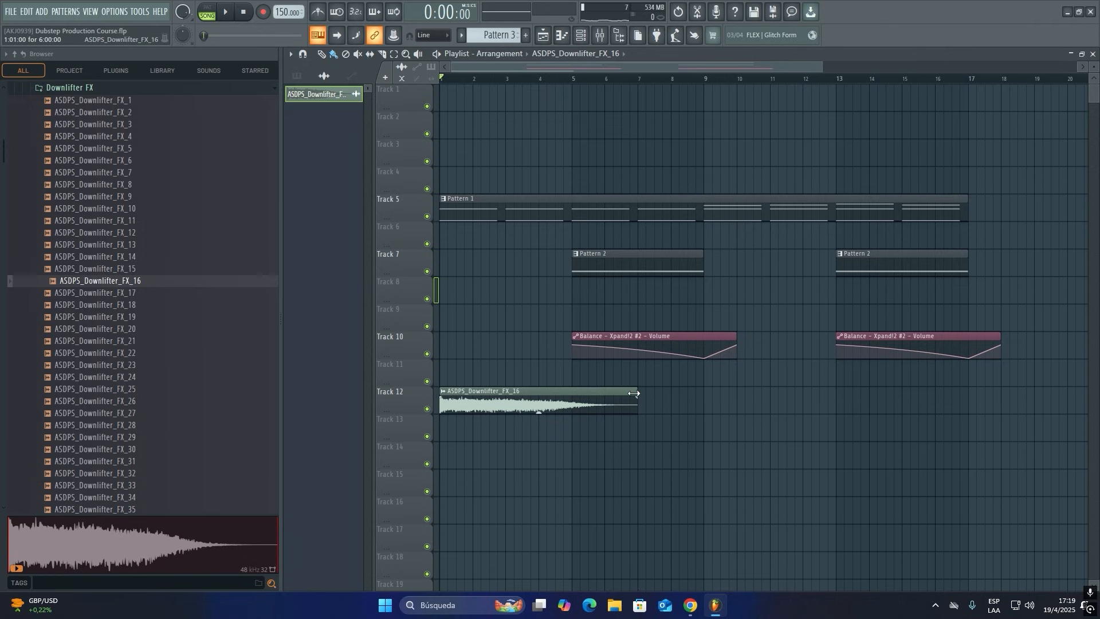
Solo the downlifter's mixer insert and play the arrangement briefly from the start.
left_click(598, 37)
key("space")
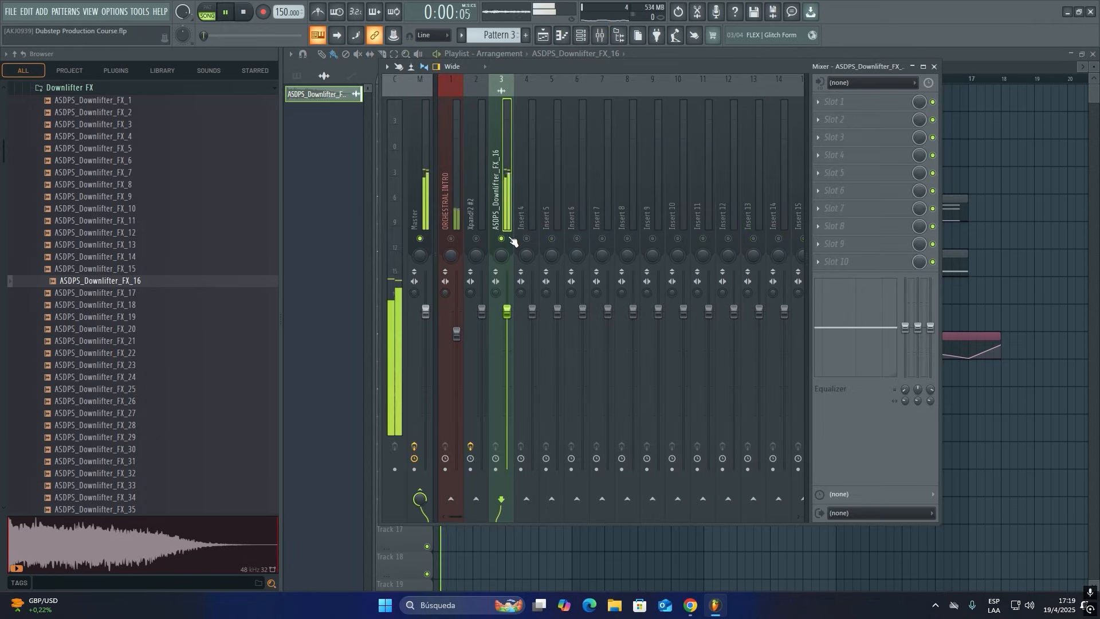
left_click(830, 102)
key("Escape")
key("space")
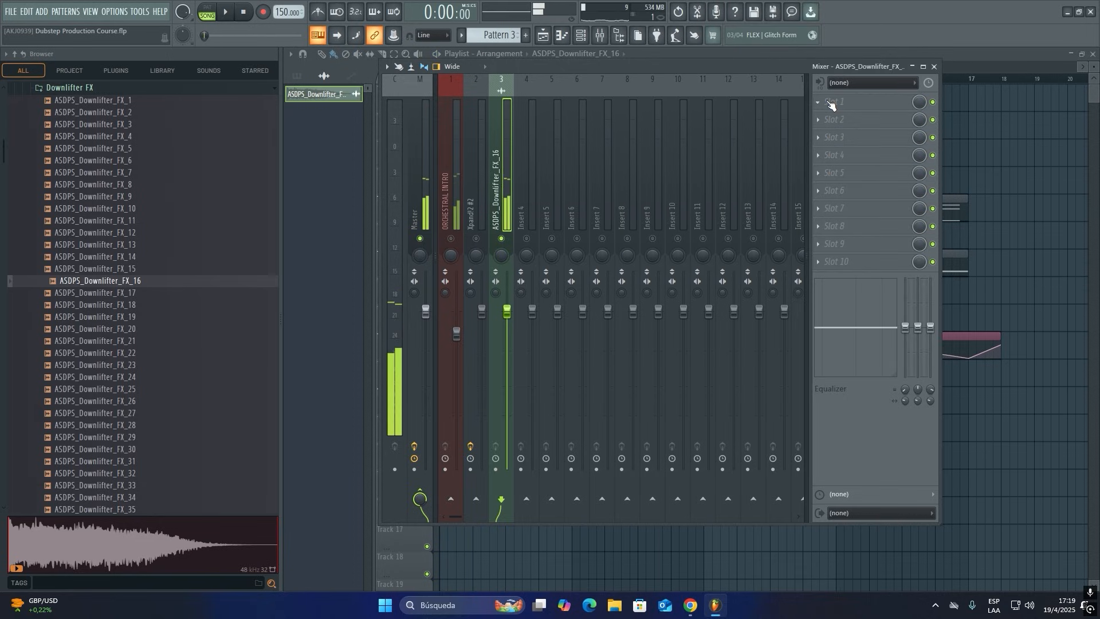
Load FabFilter Pro-R in the first effect slot of the downlifter's mixer insert.
left_click(830, 102)
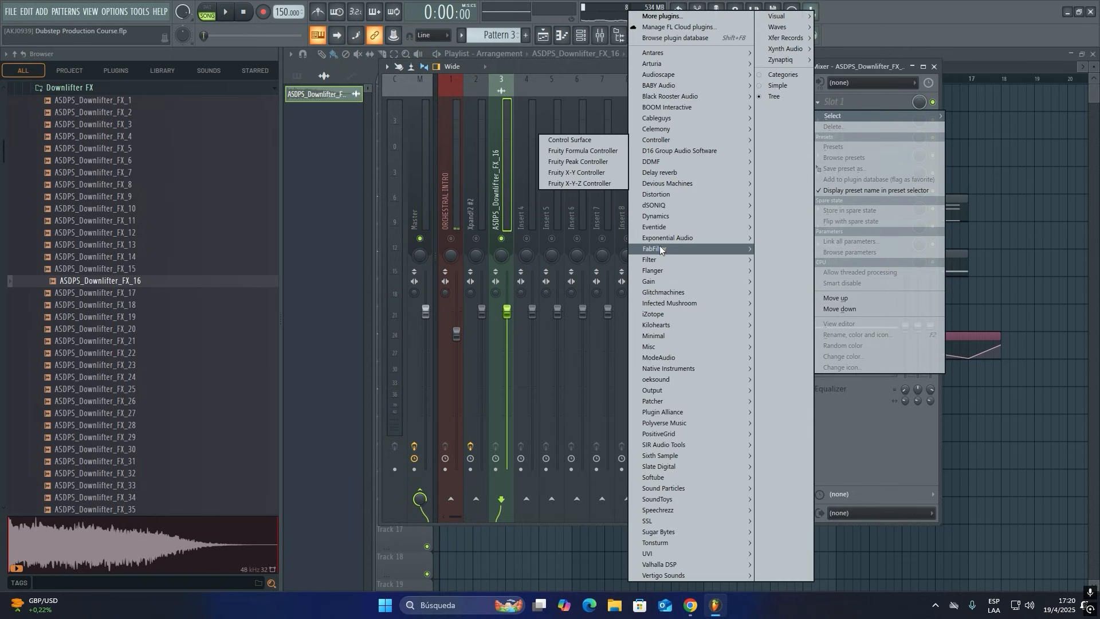
mouse_move(659, 249)
left_click(606, 319)
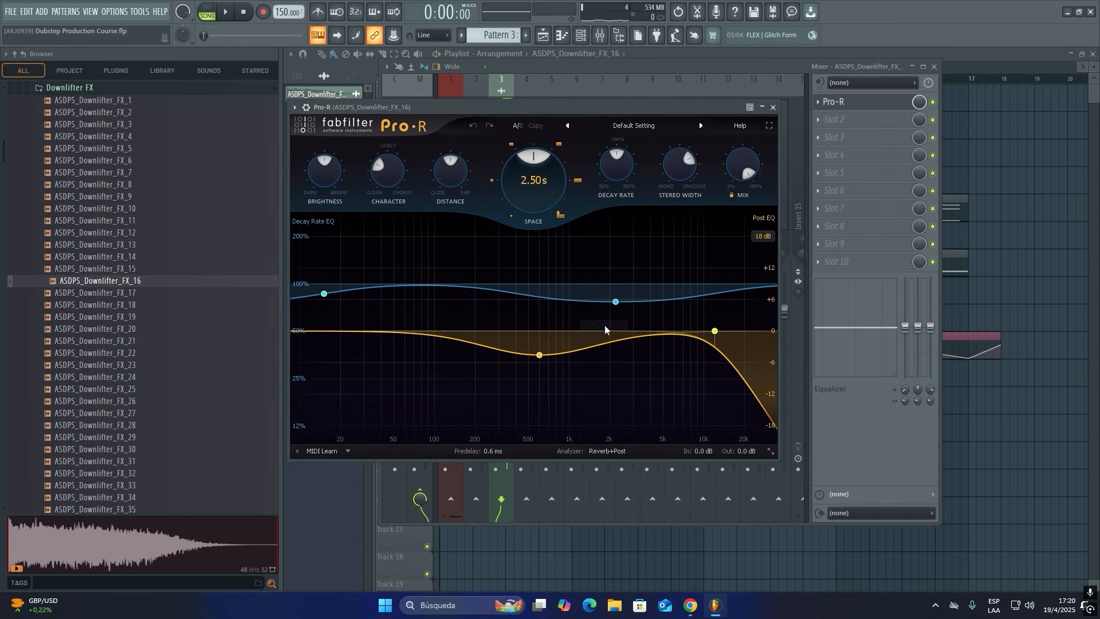
Apply Pro-R's Cool Chorus ambience preset, set the mix to 74% and preview the downlifter.
left_click(636, 126)
mouse_move(626, 142)
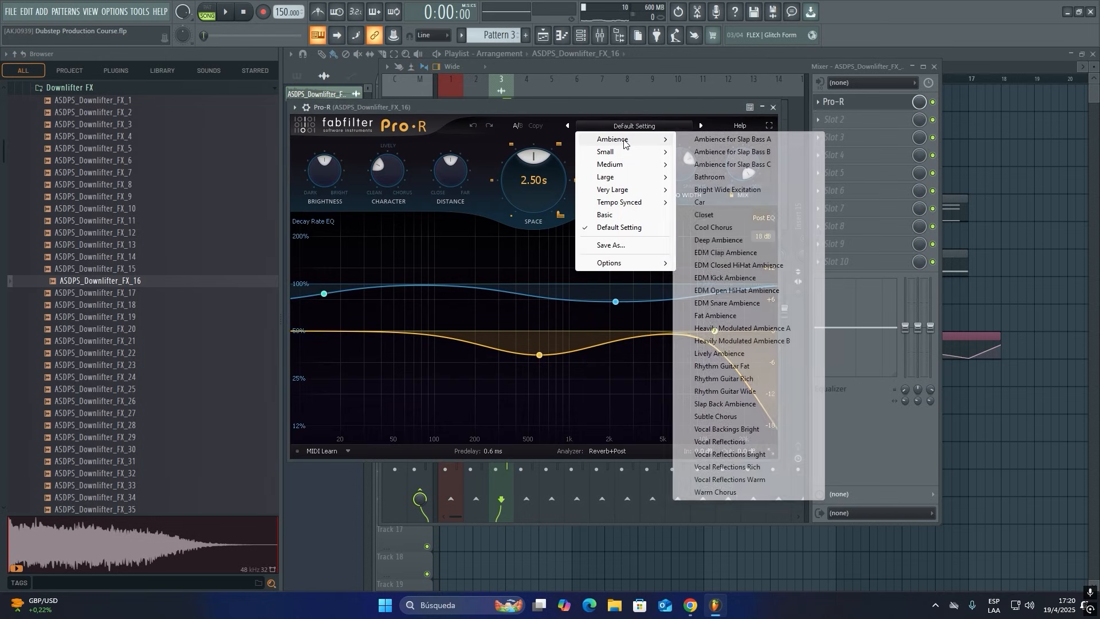
left_click(713, 227)
key("space")
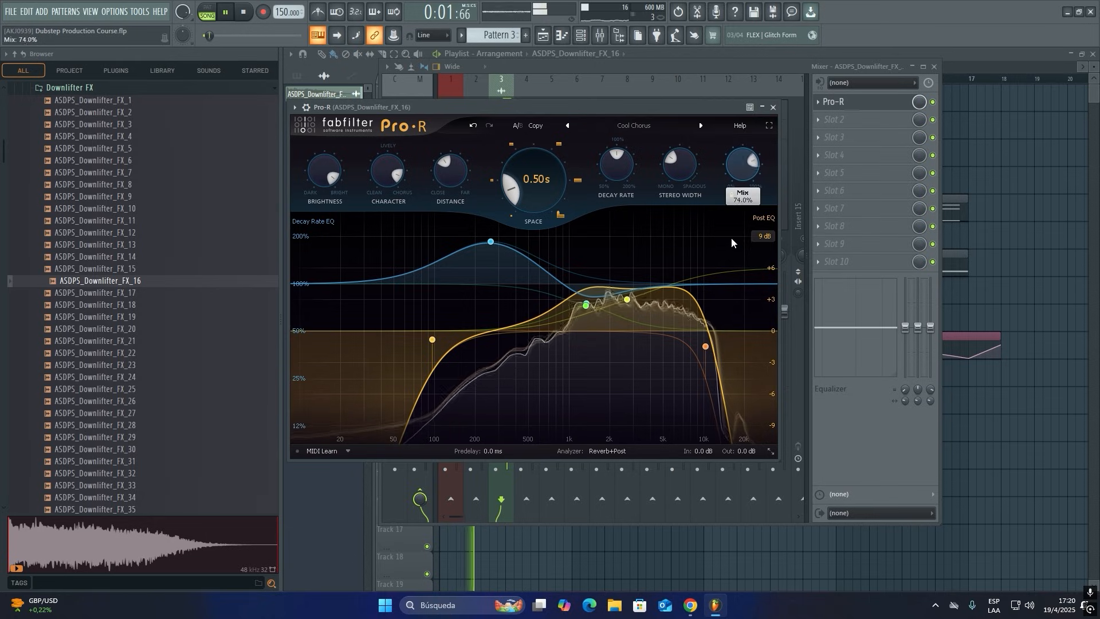
key("space")
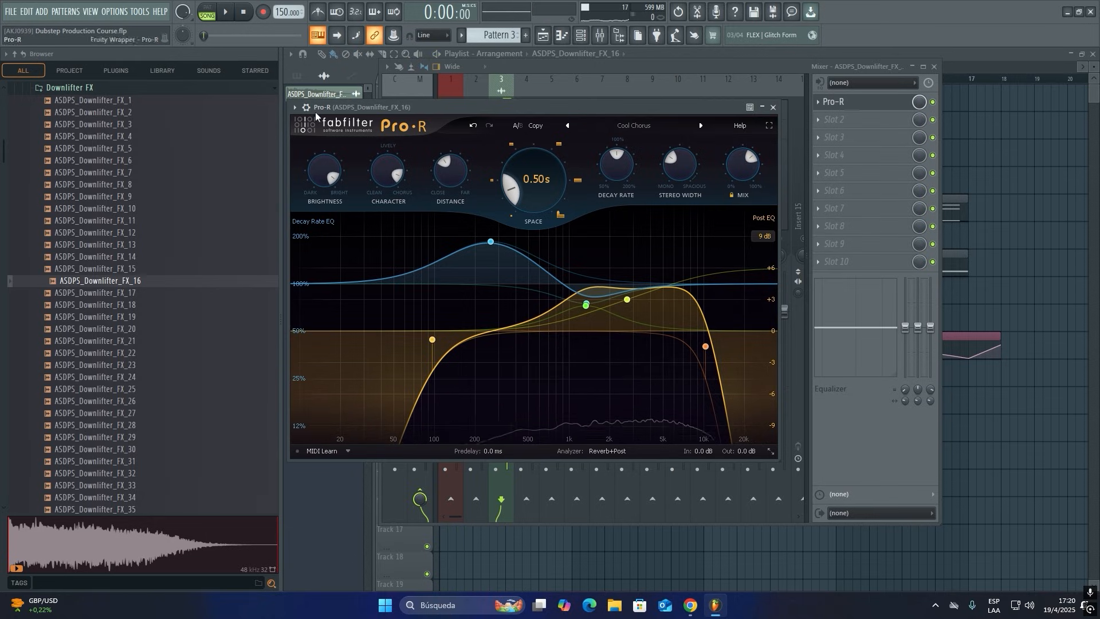
Raise Pro-R's Space to 1.94 s, increase its decay rate and set Distance to 46.5% while previewing the downlifter.
left_click(742, 125)
key("space")
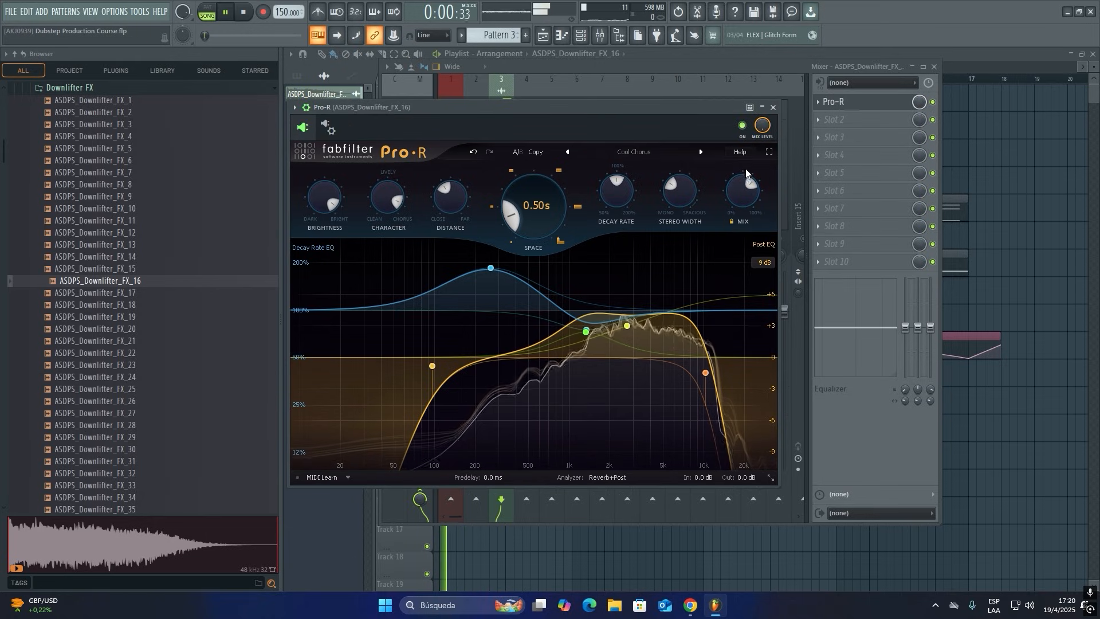
mouse_move(544, 208)
left_mouse_down()
mouse_move(544, 178)
mouse_move(534, 196)
left_mouse_up()
key("space")
key("space")
left_click_drag(622, 196, 622, 188)
left_click_drag(451, 202, 451, 193)
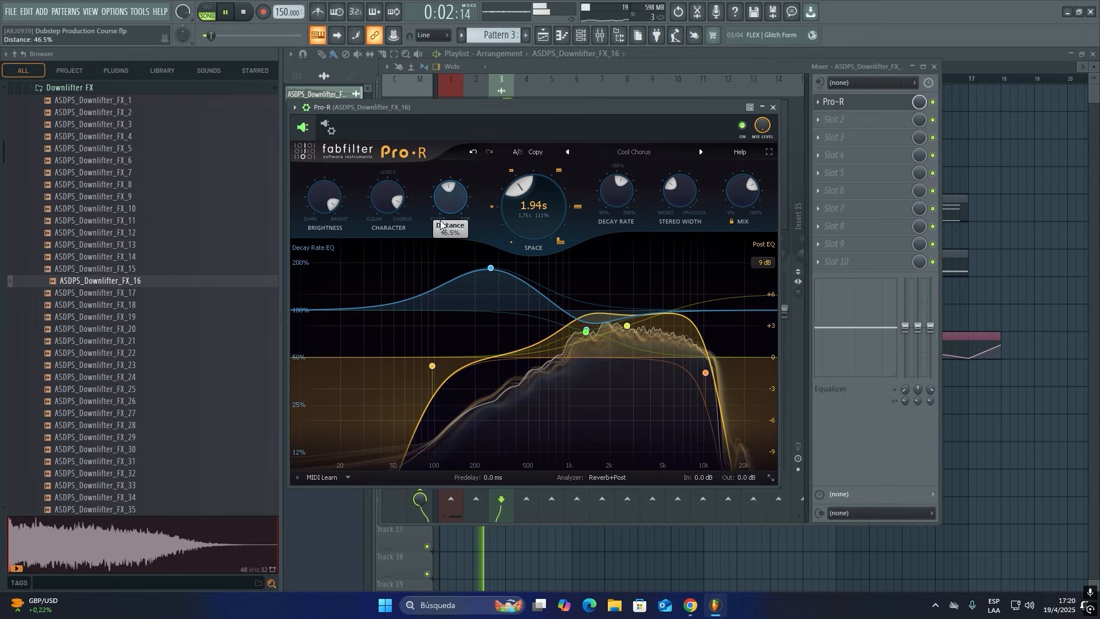
key("space")
left_click(773, 108)
Unsolo the downlifter's mixer insert and set its volume to 97% while the arrangement plays.
key("space")
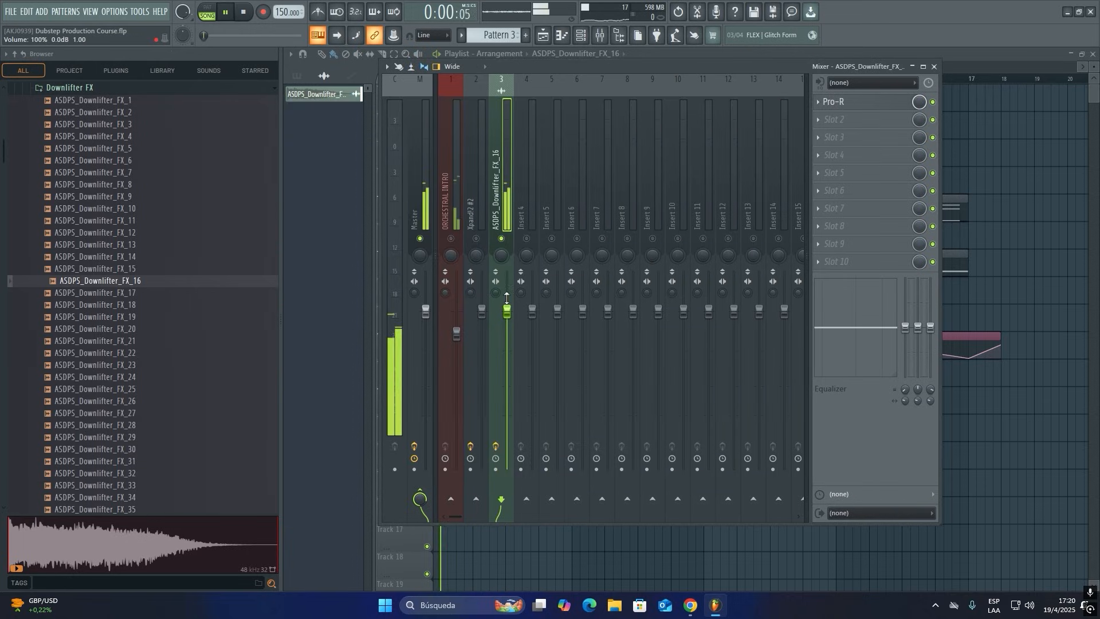
right_click(502, 239)
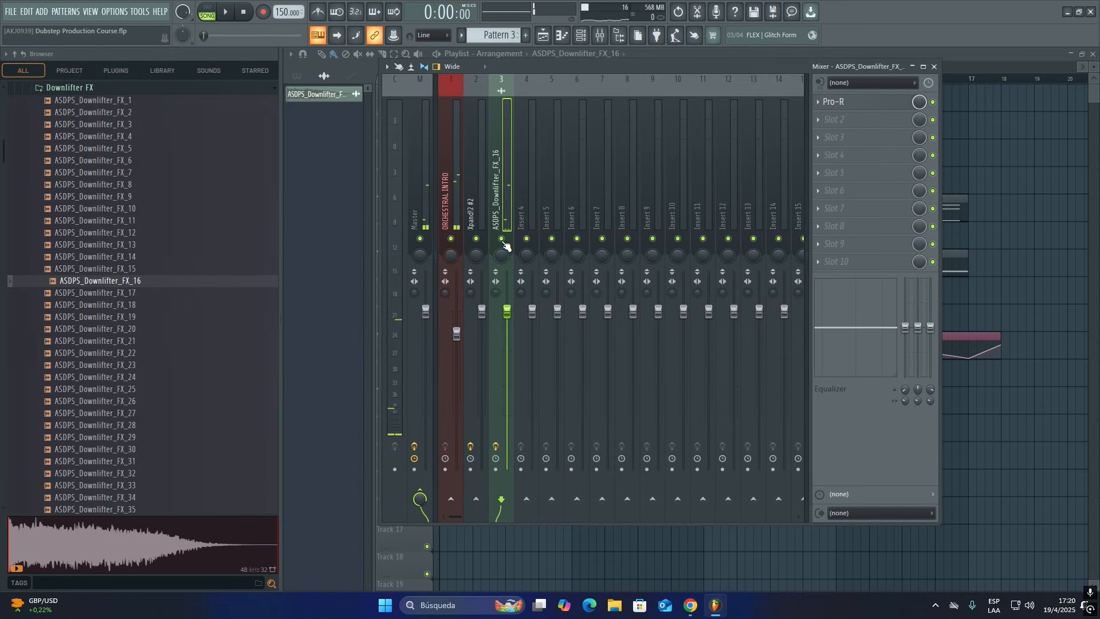
key("space")
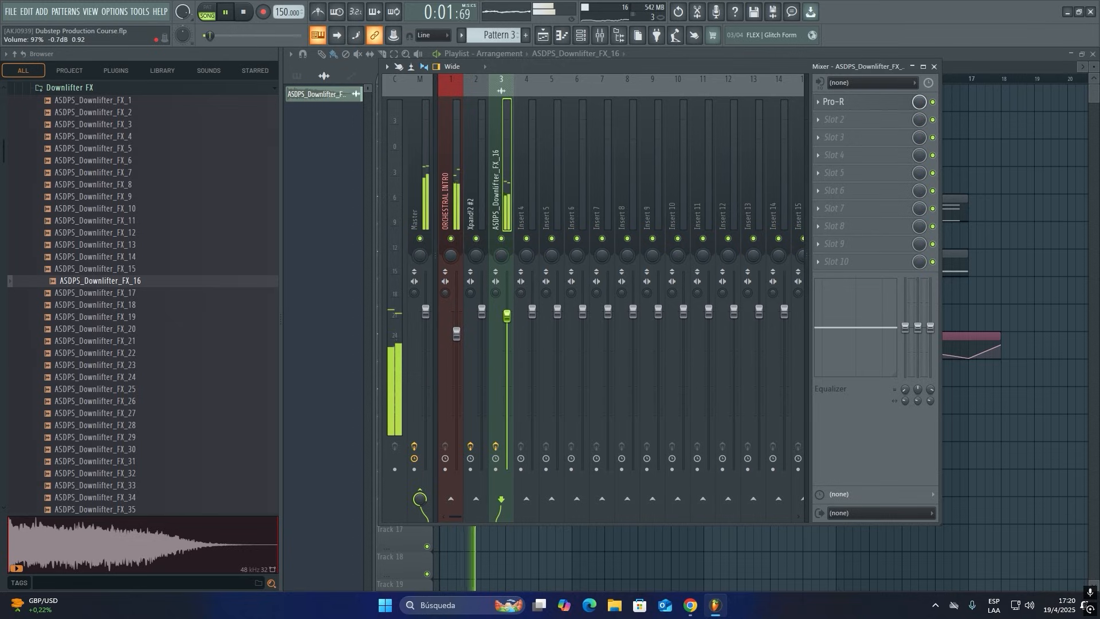
right_click(1022, 422)
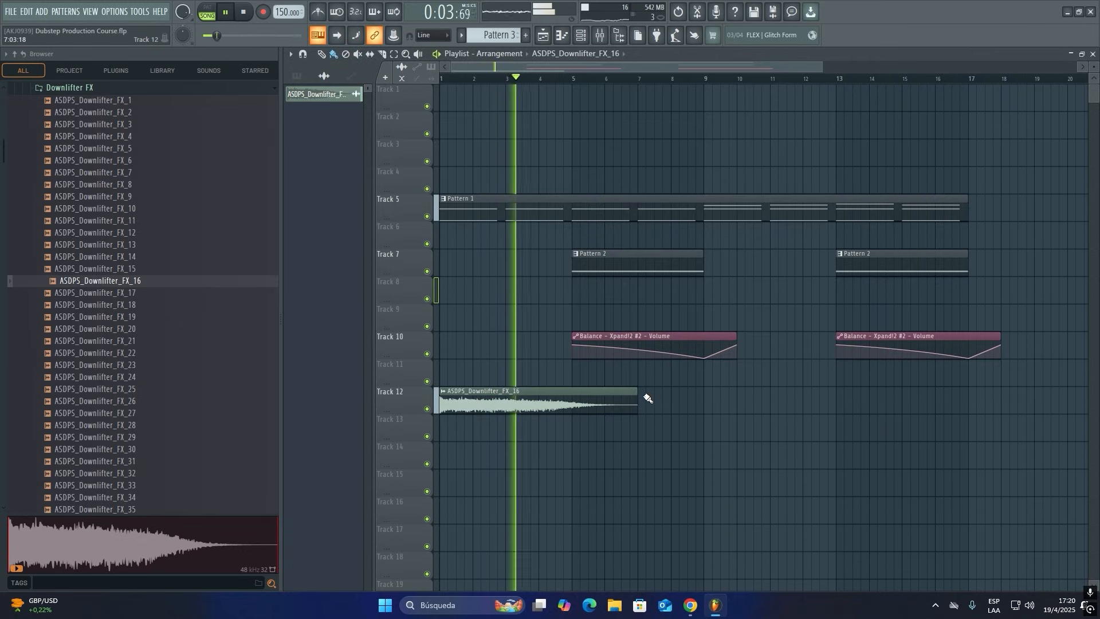
Add a curved fade-out to the downlifter clip and place a copy of the faded clip at bar 9 on Track 12.
left_click_drag(636, 395, 582, 406)
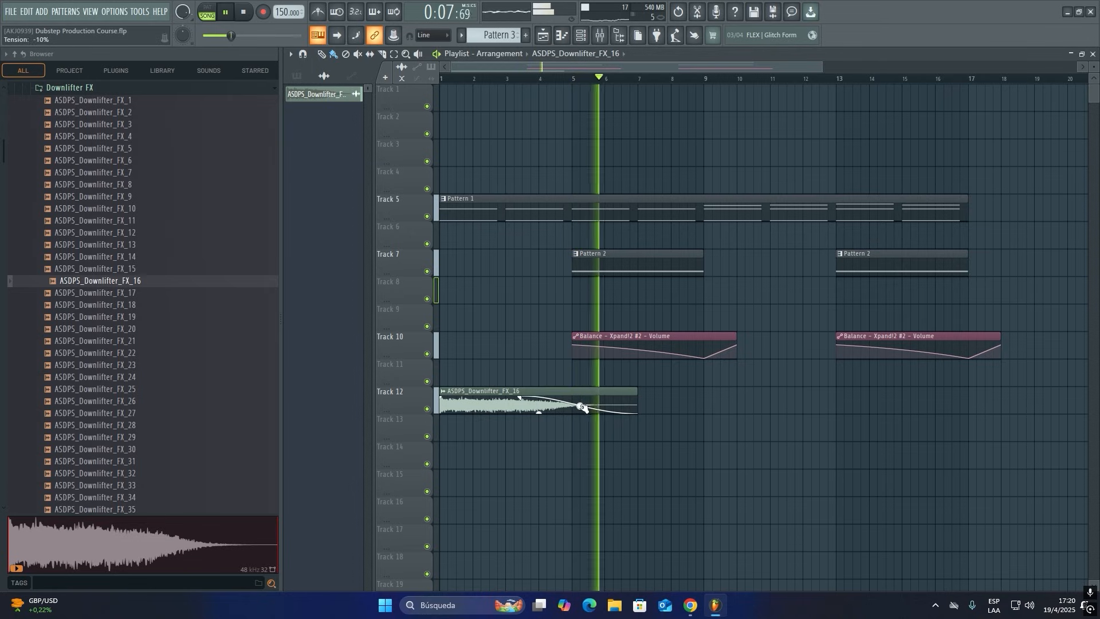
left_click(709, 406)
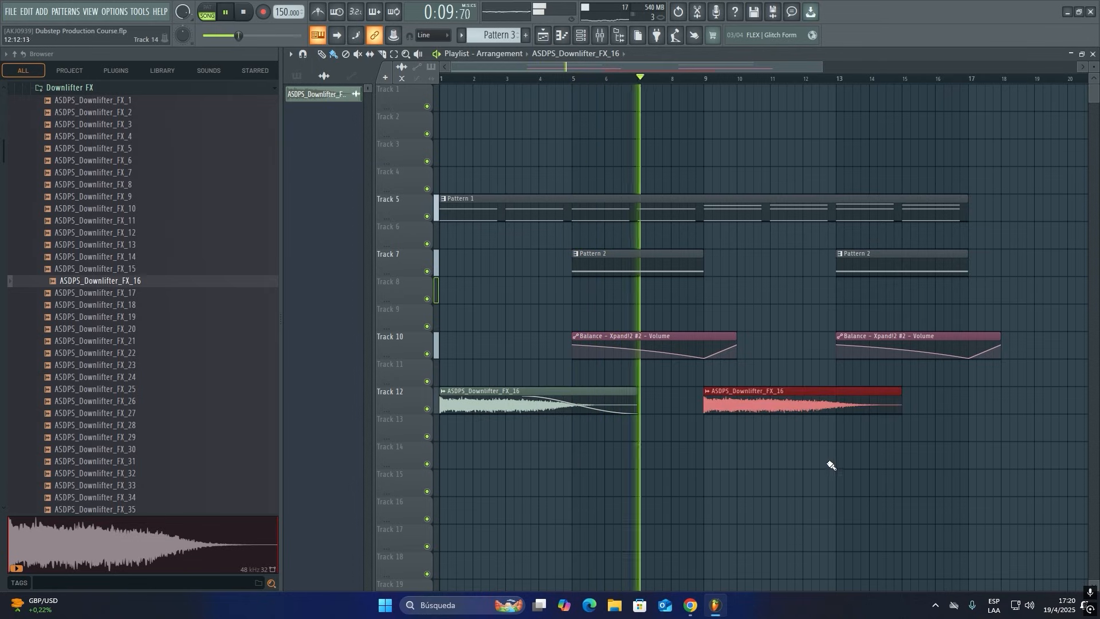
right_click(777, 404)
left_click(483, 410)
left_click_drag(482, 410, 747, 414)
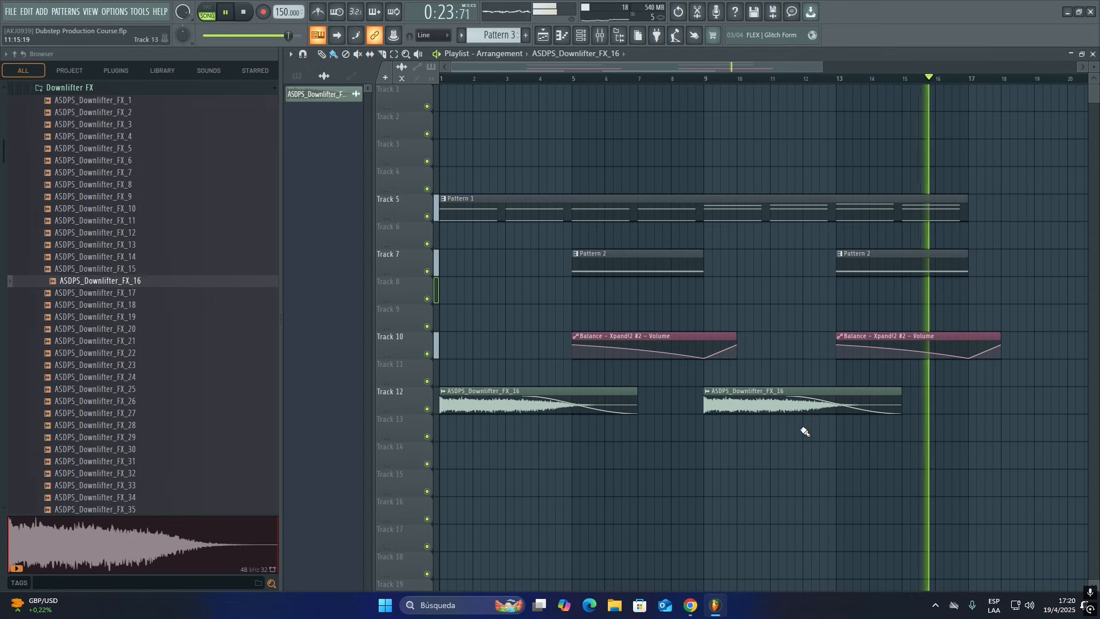
key("space")
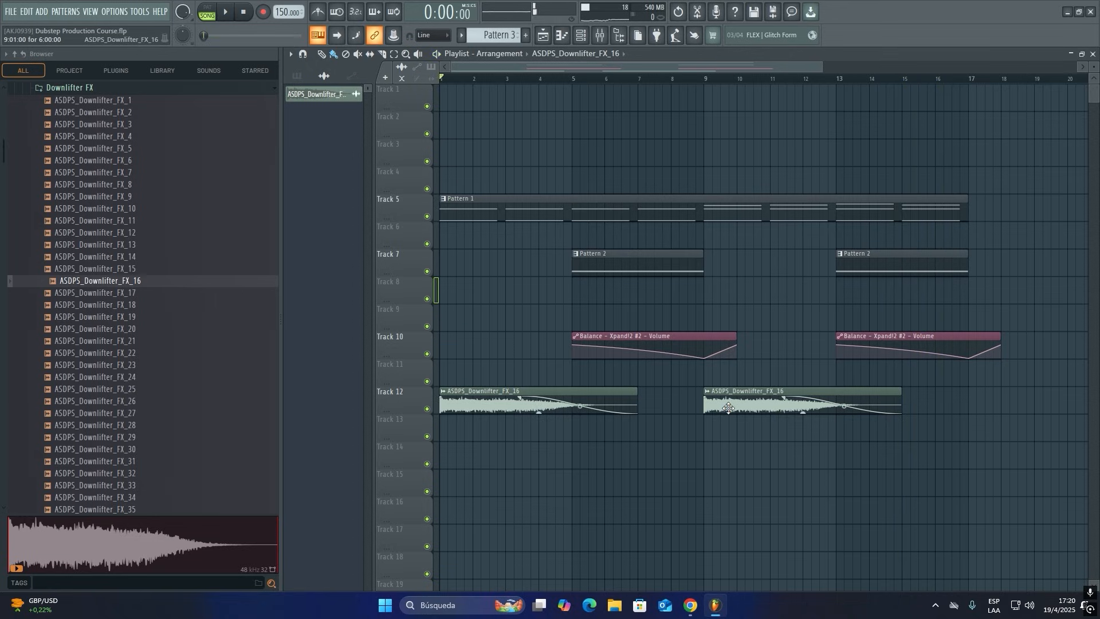
Collapse the Downlifter FX folder and open the Risers FX folder of the Atomic Sounds - Dubstep Production Suite pack.
scroll(686, 353, "down", 1)
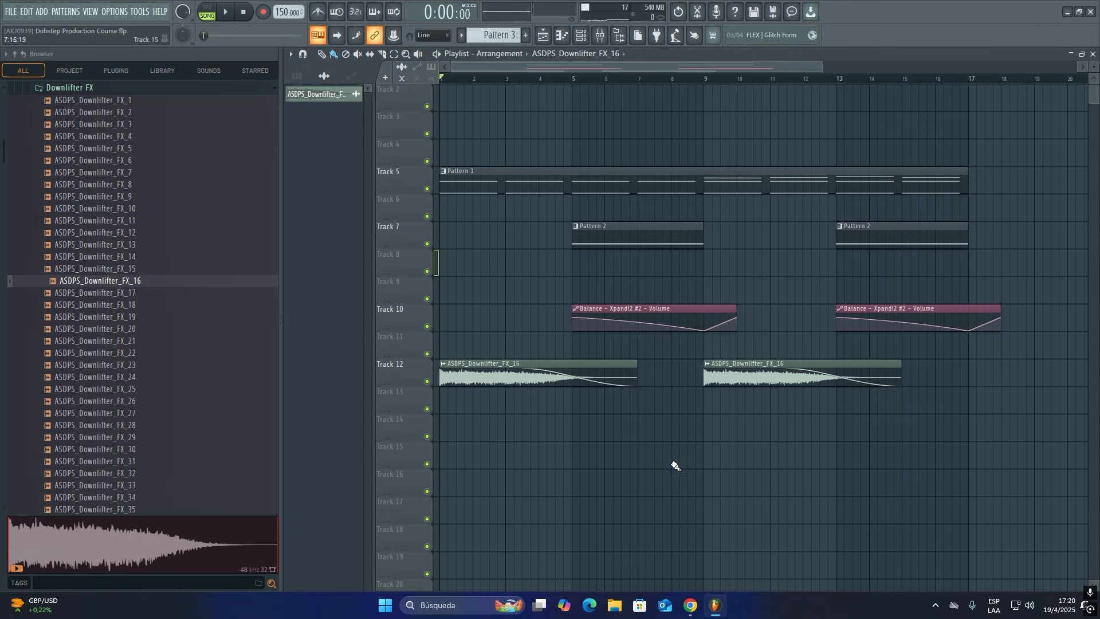
left_click(228, 293)
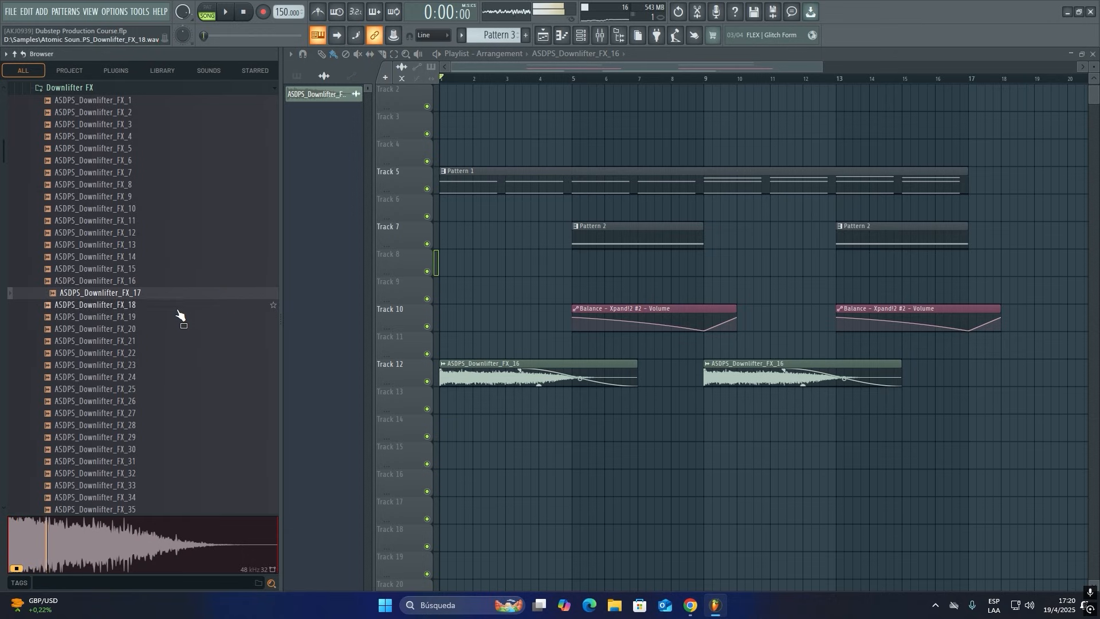
scroll(137, 275, "up", 4)
left_click(86, 232)
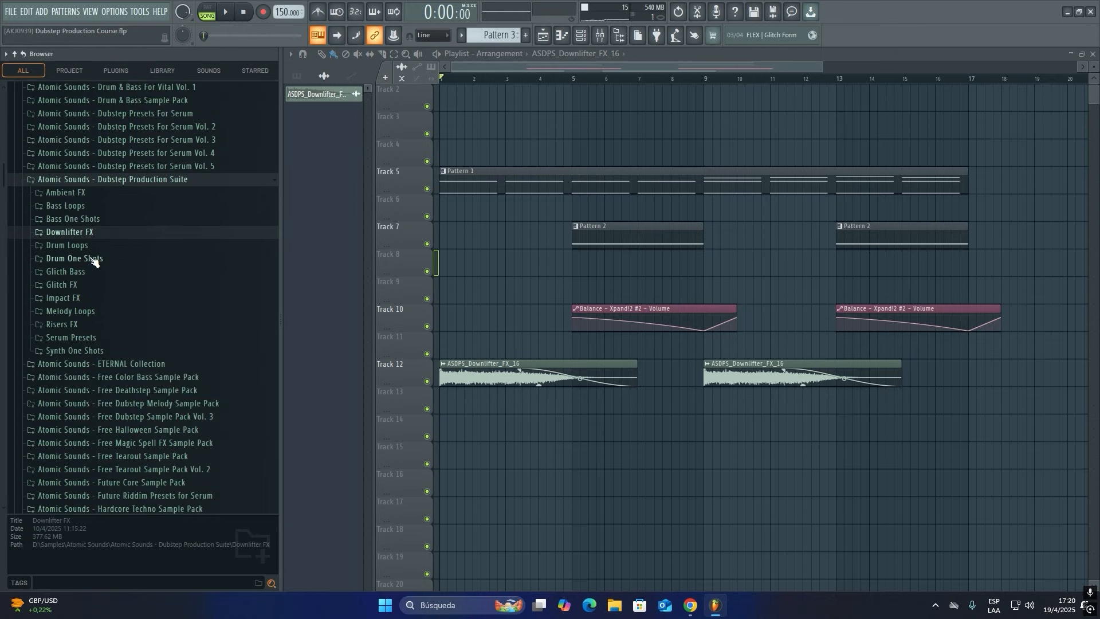
left_click(83, 324)
Audition several samples in the Risers FX folder, from ASDPS_Riser_FX_14 to ASDPS_Riser_FX_31.
left_click(130, 257)
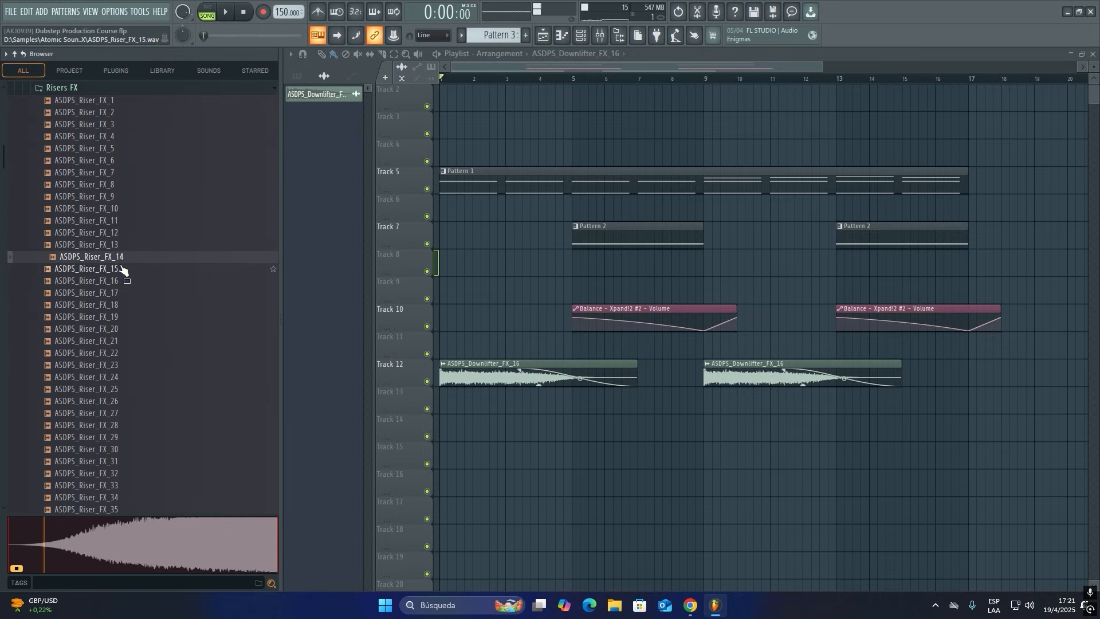
left_click(122, 269)
left_click(120, 293)
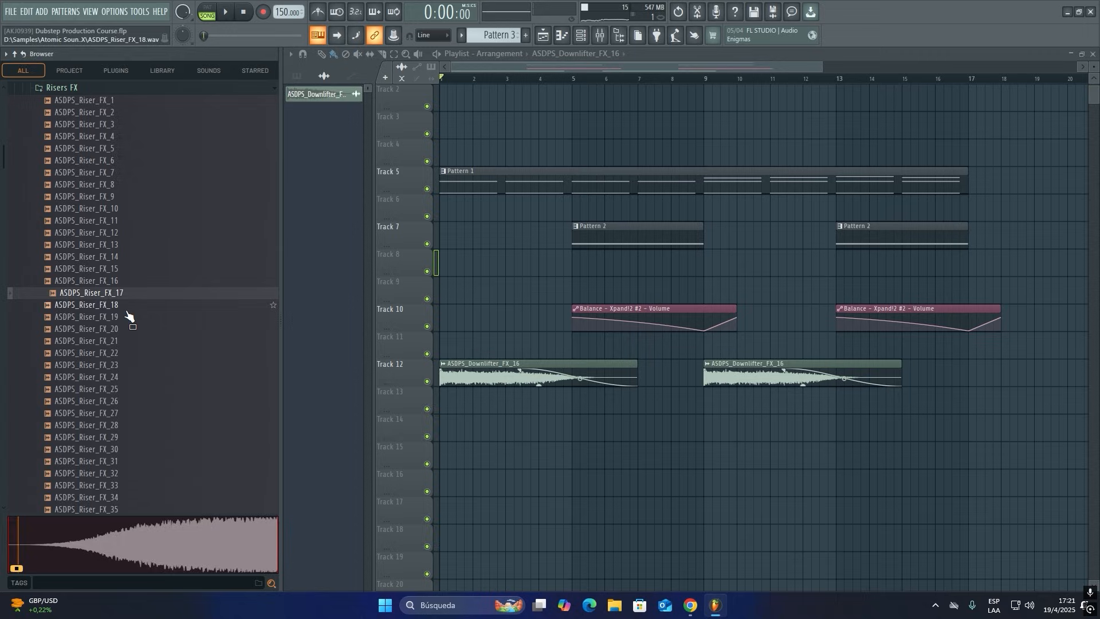
left_click(126, 306)
scroll(131, 303, "down", 4)
left_click(138, 296)
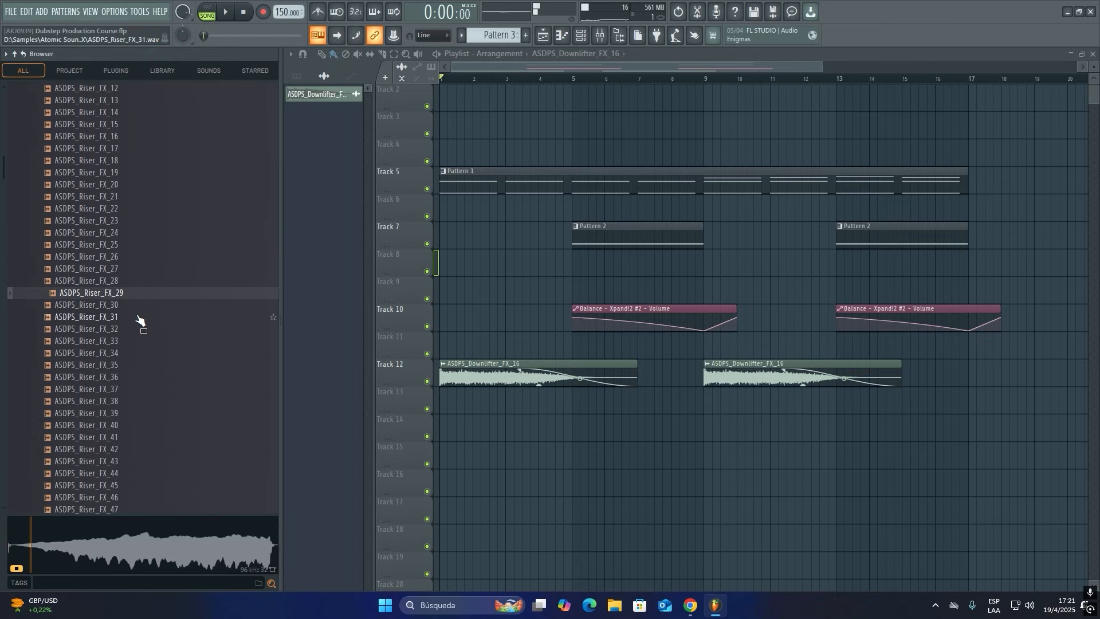
left_click(137, 317)
scroll(143, 315, "down", 2)
Place ASDPS_Riser_FX_31 on Track 13 starting in bar 4, stretch it to end at bar 9 and add a fade-in.
left_click_drag(117, 249, 663, 396)
left_click(646, 398)
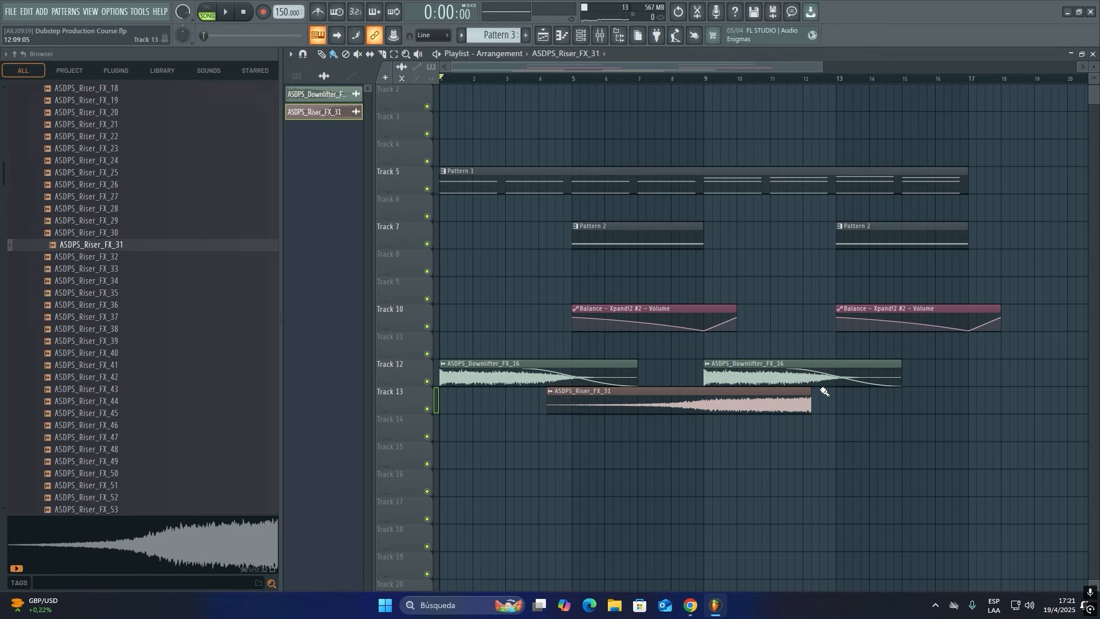
left_click_drag(823, 390, 801, 394)
left_click_drag(809, 390, 738, 395)
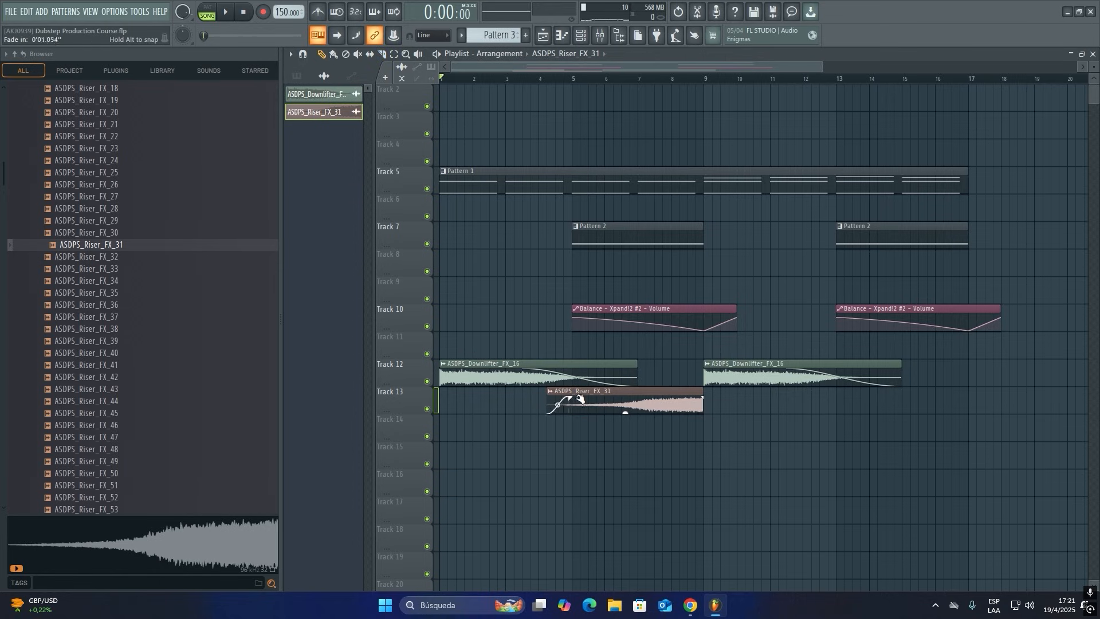
Set the riser channel's volume to 31% while playing the arrangement from the middle of bar 4.
left_click(555, 81)
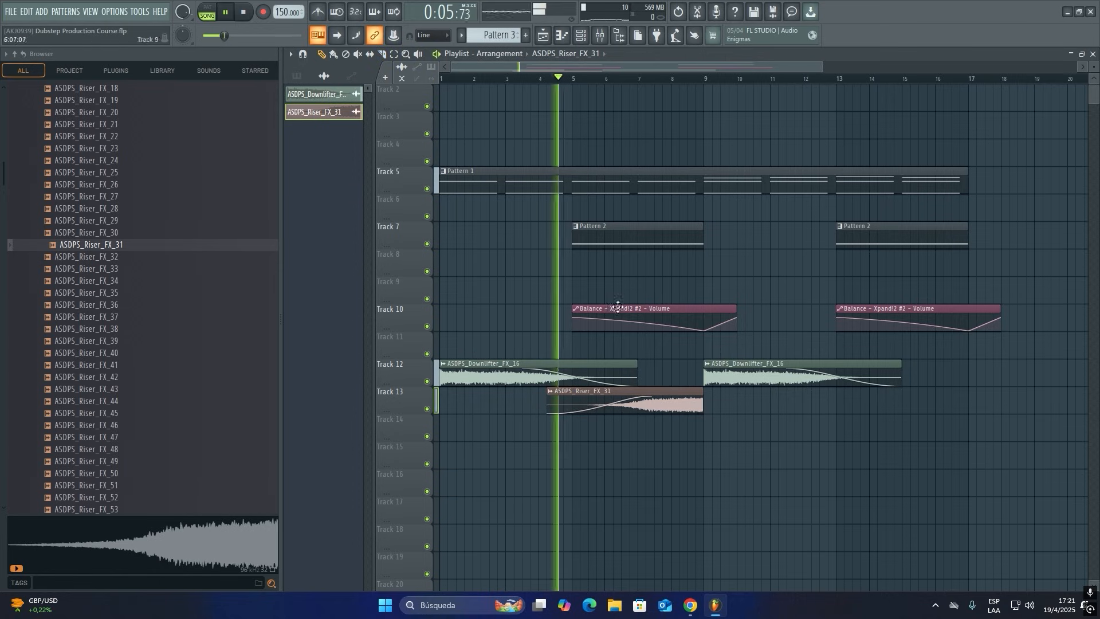
double_click(663, 394)
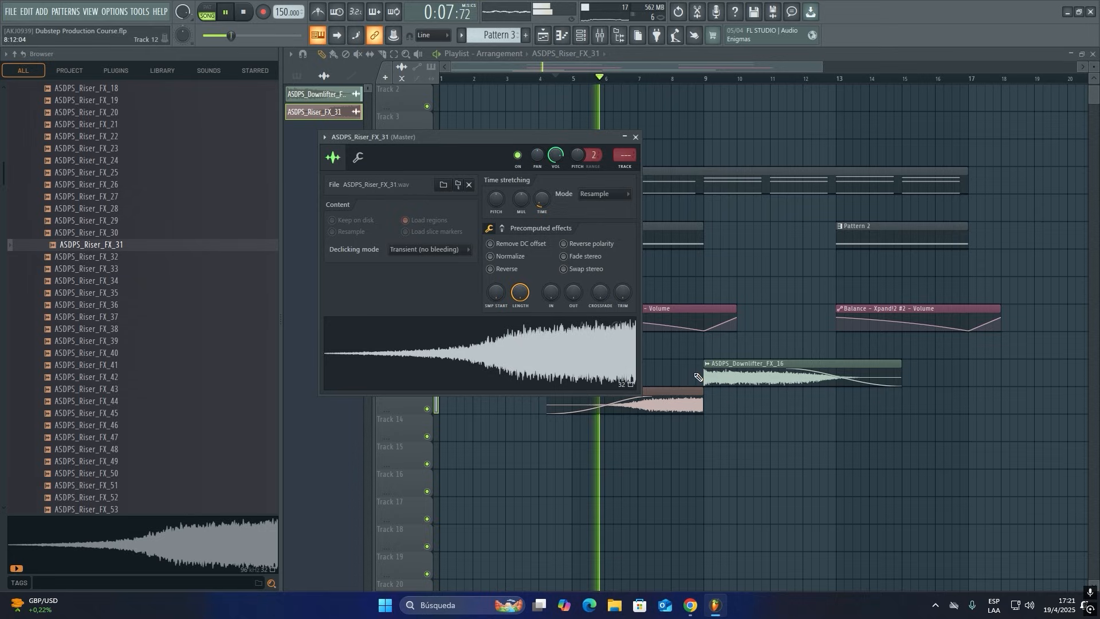
left_click_drag(556, 156, 556, 191)
key("space")
key("space")
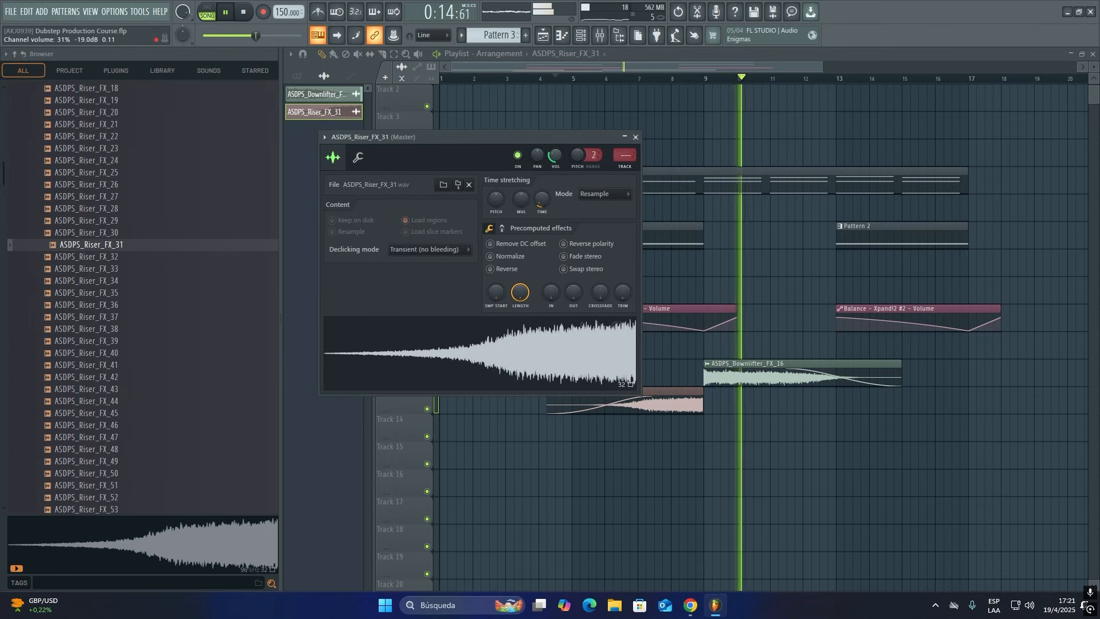
key("space")
Route the riser channel to mixer insert 4.
left_click(671, 402)
double_click(672, 402)
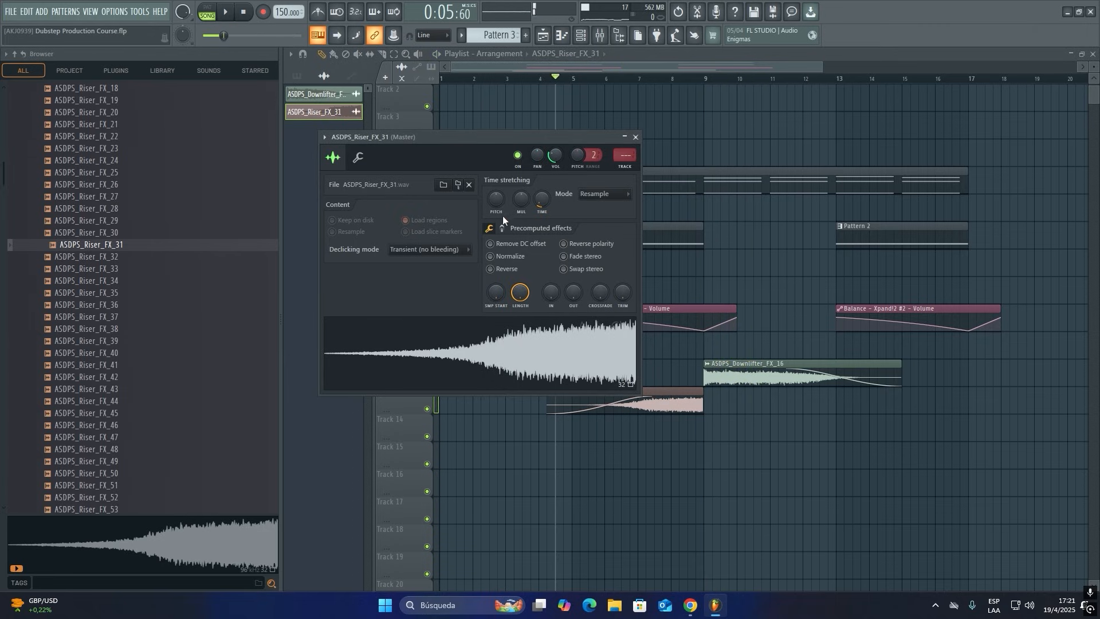
left_click(616, 166)
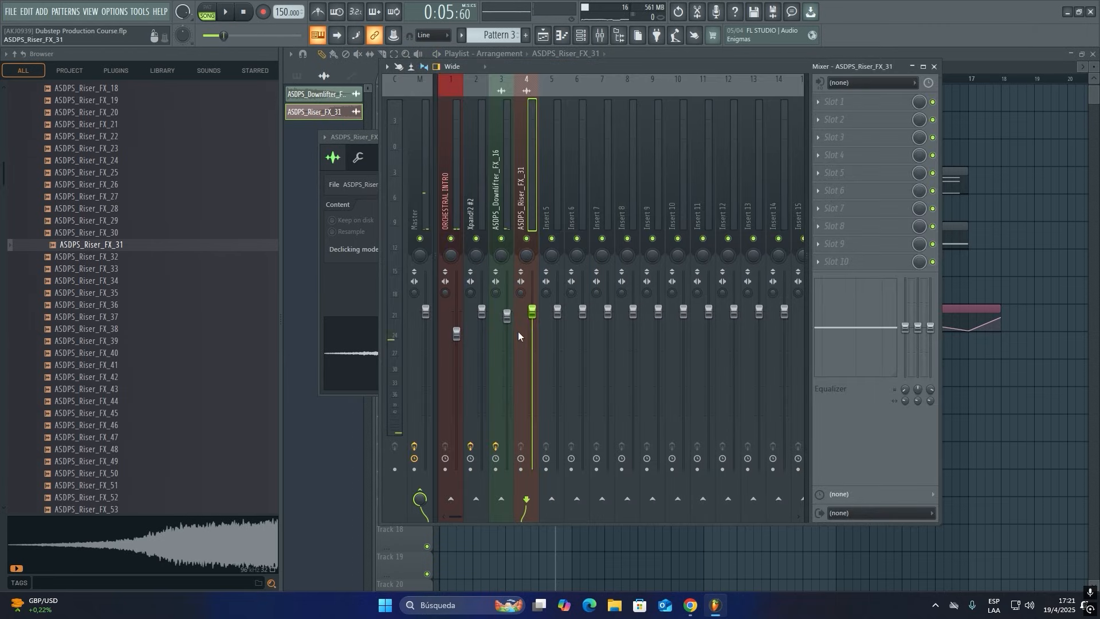
right_click(980, 405)
Lower the fader of the riser's mixer insert while previewing the arrangement from bar 8.
left_click(671, 77)
key("space")
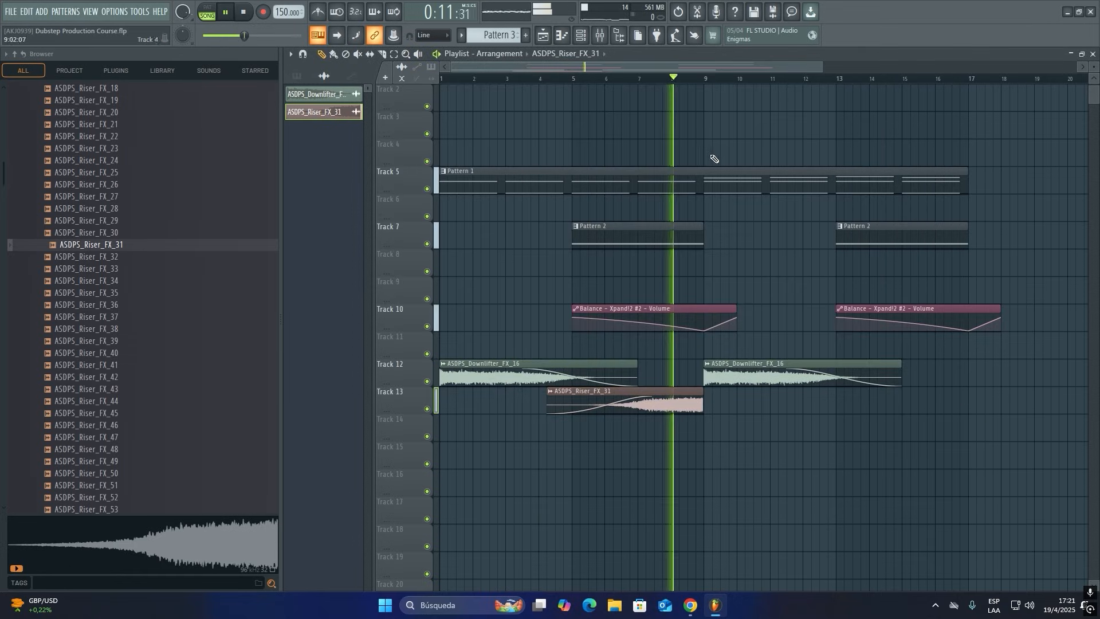
left_click(600, 36)
key("space")
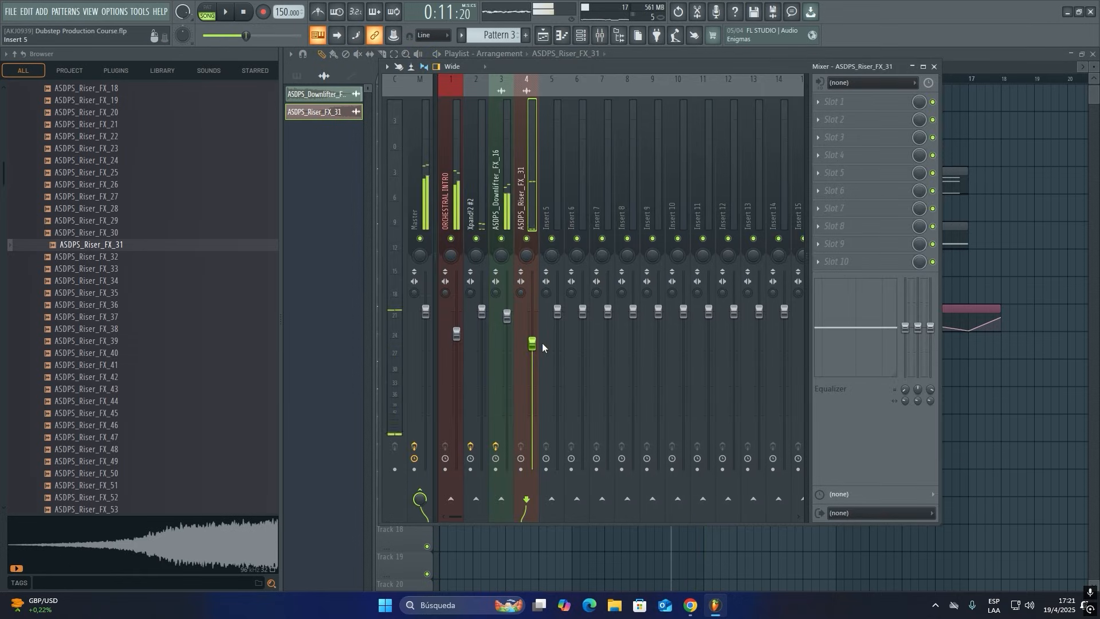
key("space")
right_click(1038, 422)
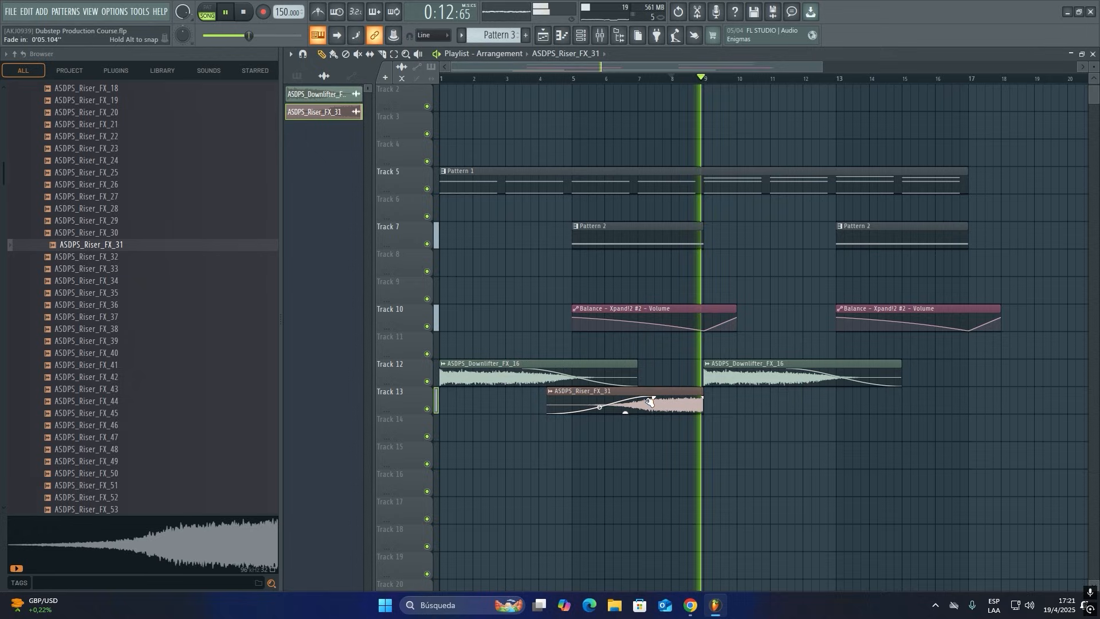
Lengthen the riser clip's fade-in to about bar 8.5, reshape its curve and preview the transition into bar 9.
key("space")
mouse_move(657, 399)
left_mouse_down()
mouse_move(680, 393)
mouse_move(642, 403)
left_mouse_up()
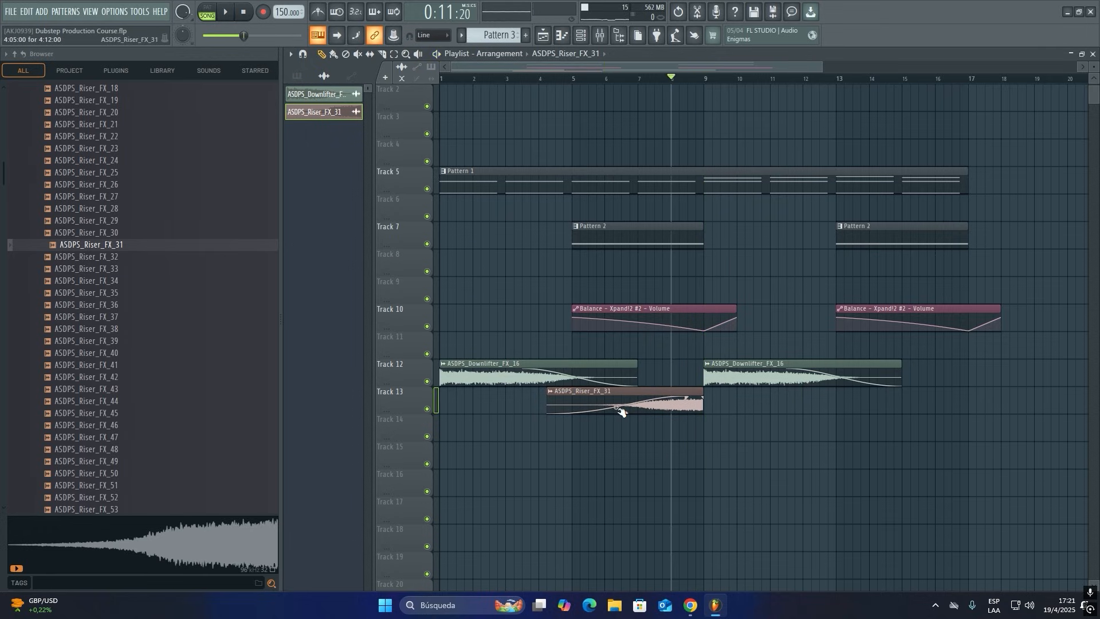
key("ctrl+z")
key("space")
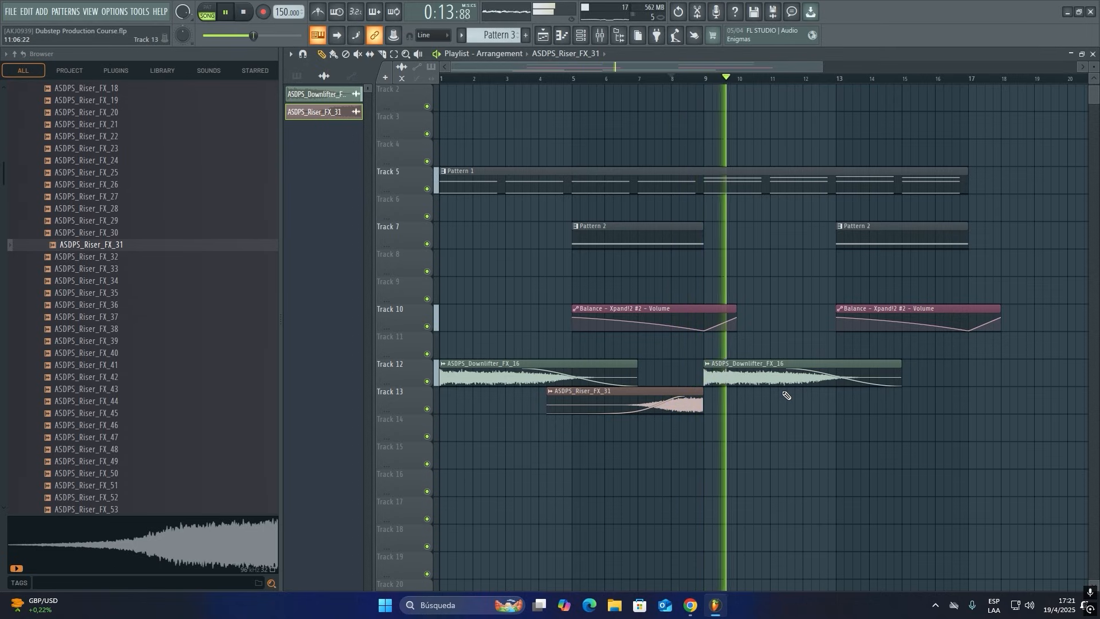
key("space")
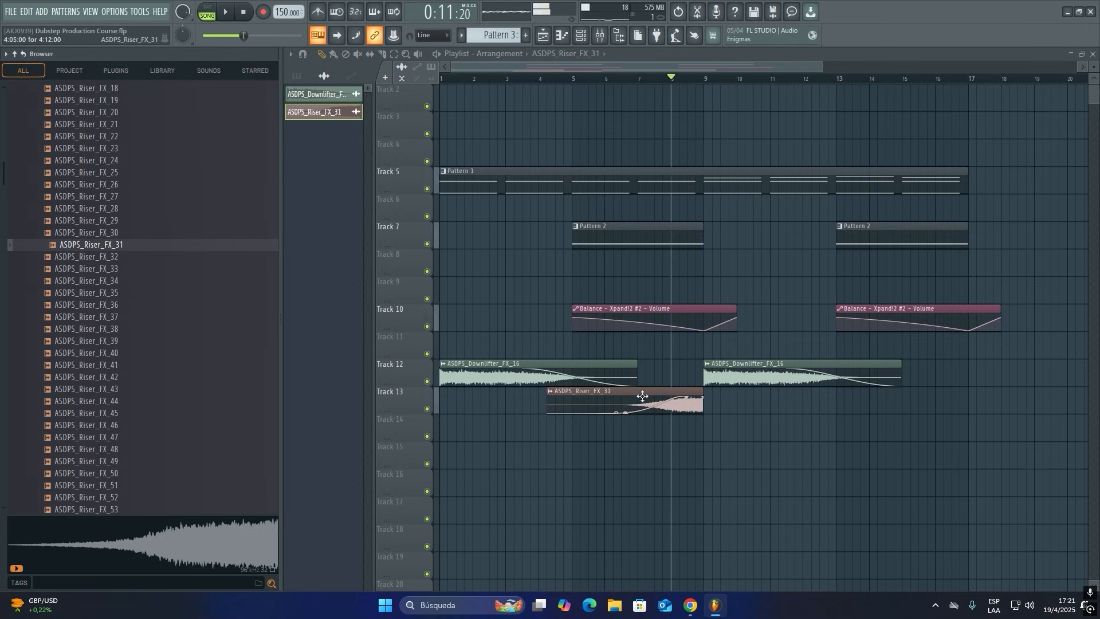
Place a copy of the riser clip at bar 9 on Track 14 and make it unique.
left_click(702, 425)
right_click(707, 422)
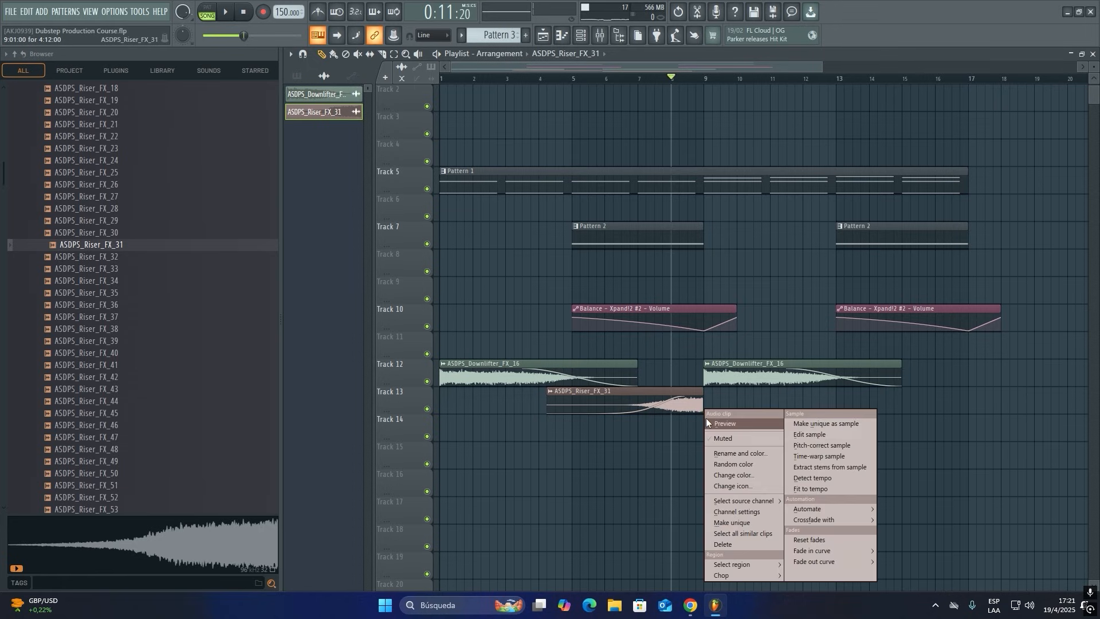
left_click(730, 523)
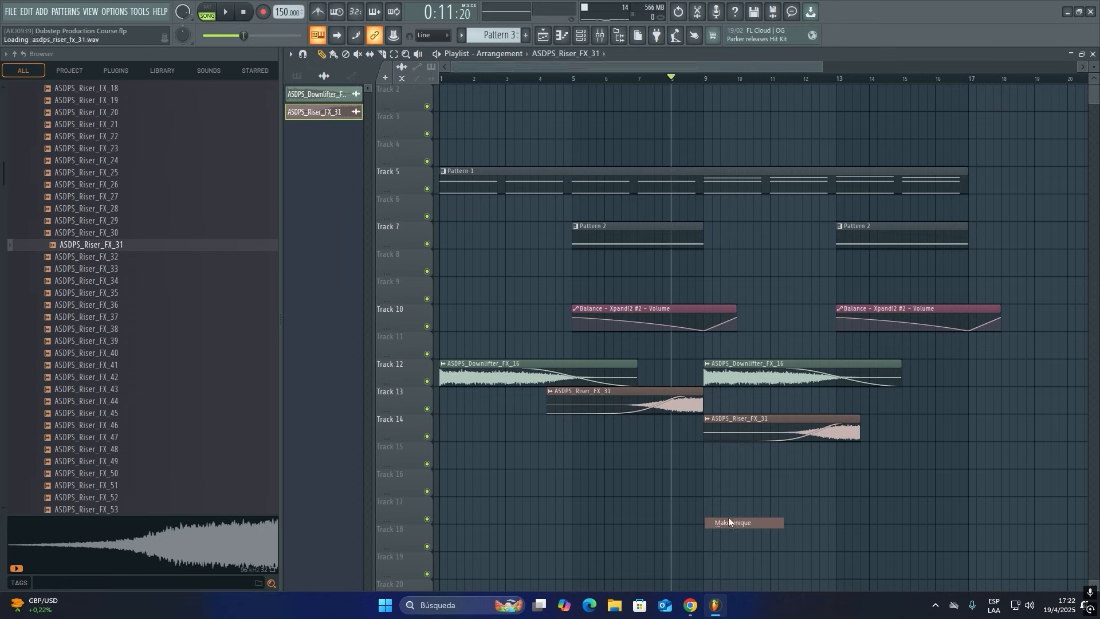
Reverse the sample of the unique riser copy on Track 14 and remove the clip's fade-in.
double_click(738, 425)
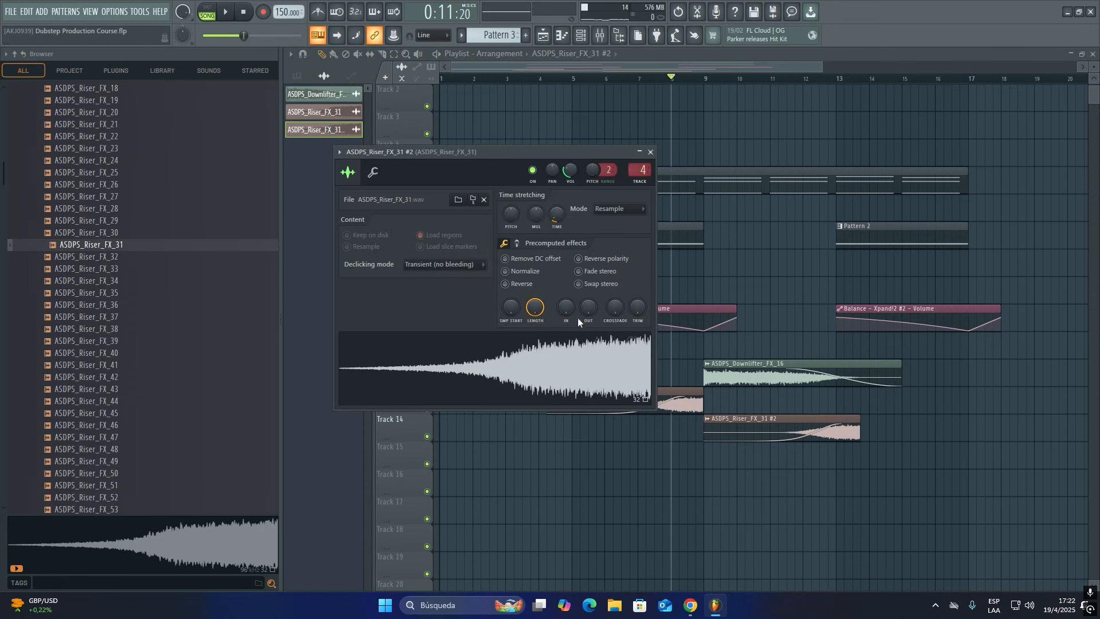
left_click(505, 284)
left_click_drag(842, 427, 547, 394)
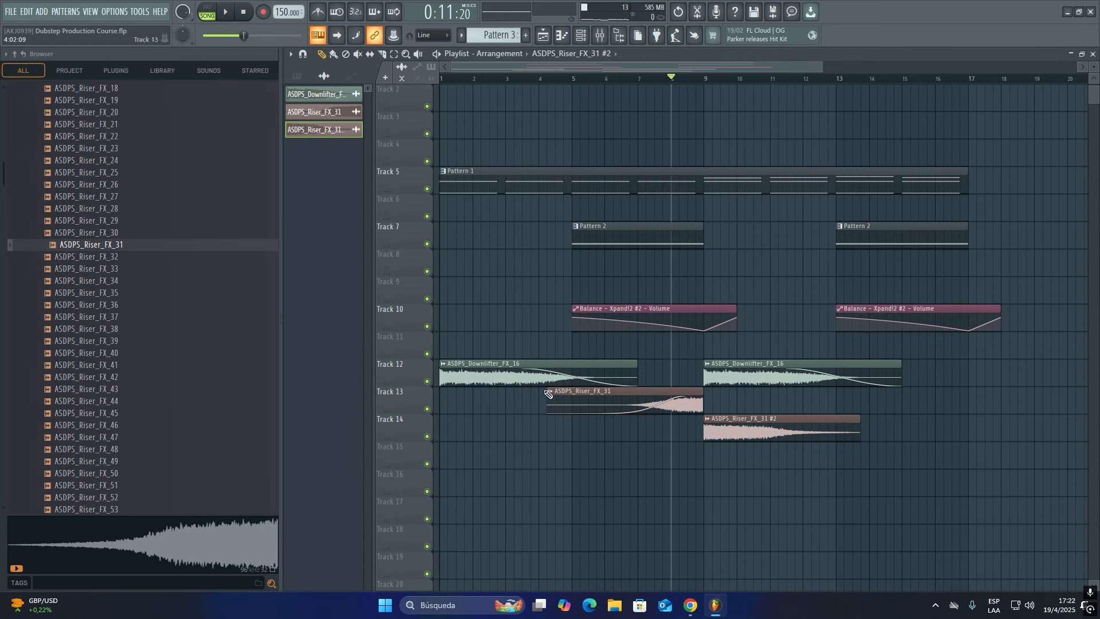
Add a curved fade-out to the reversed riser clip on Track 14 while previewing the arrangement from bar 8.
key("space")
mouse_move(859, 425)
left_mouse_down()
mouse_move(725, 425)
mouse_move(781, 437)
mouse_move(858, 423)
left_mouse_up()
left_click_drag(754, 425, 726, 425)
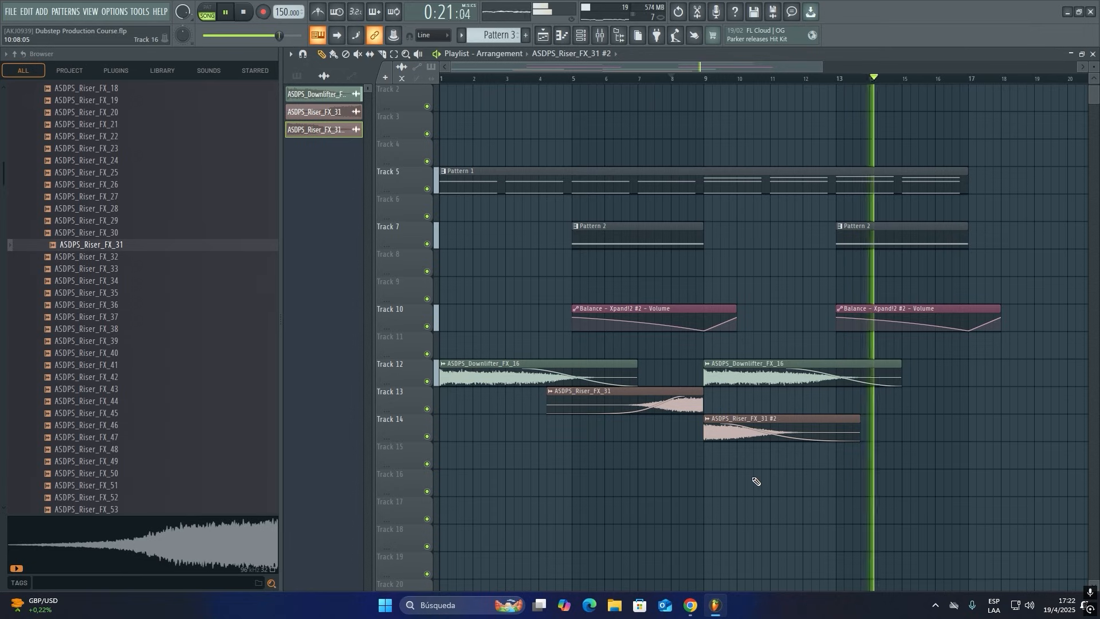
key("space")
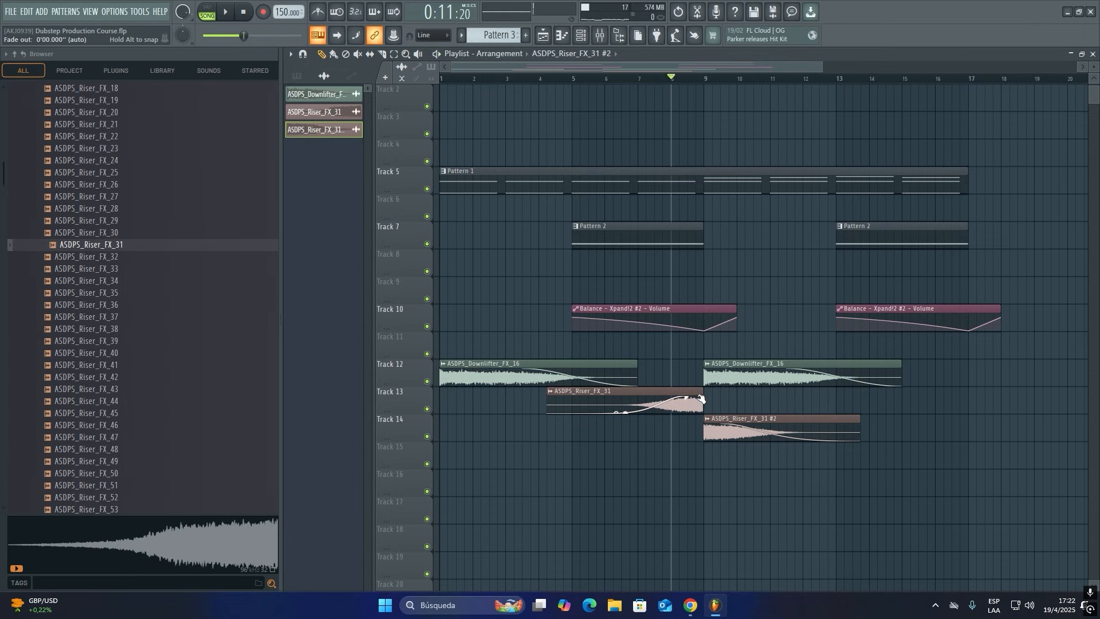
Copy the Pro-R reverb from the ASDPS_Downlifter_FX_16 mixer track to the ASDPS_Riser_FX_31 track and preview the transition from bar 8.
double_click(723, 374)
left_click(604, 36)
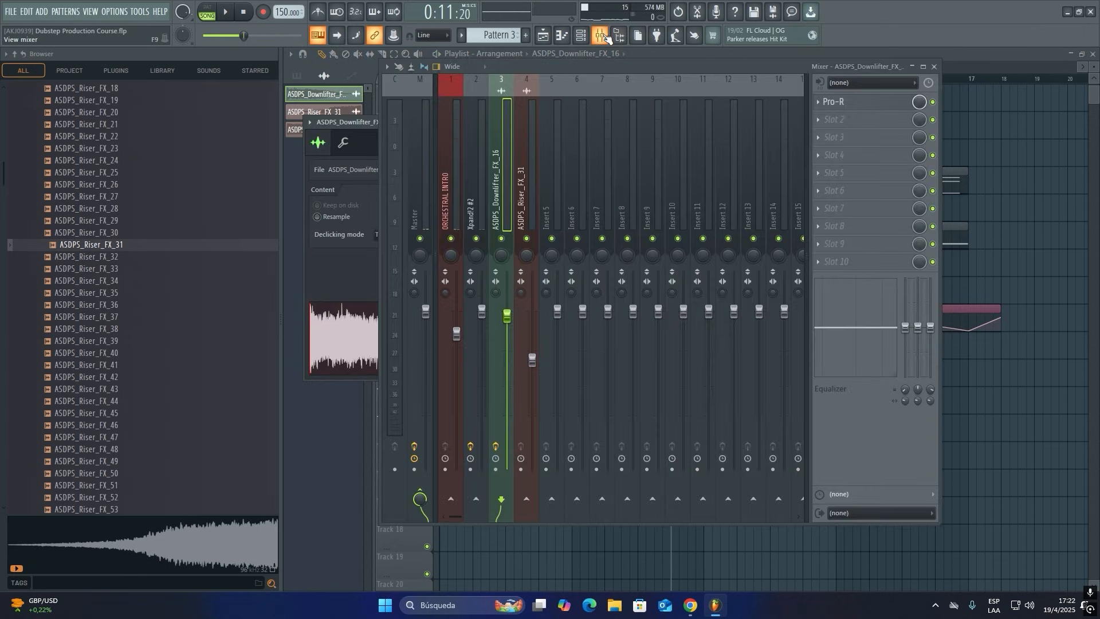
left_click(818, 101)
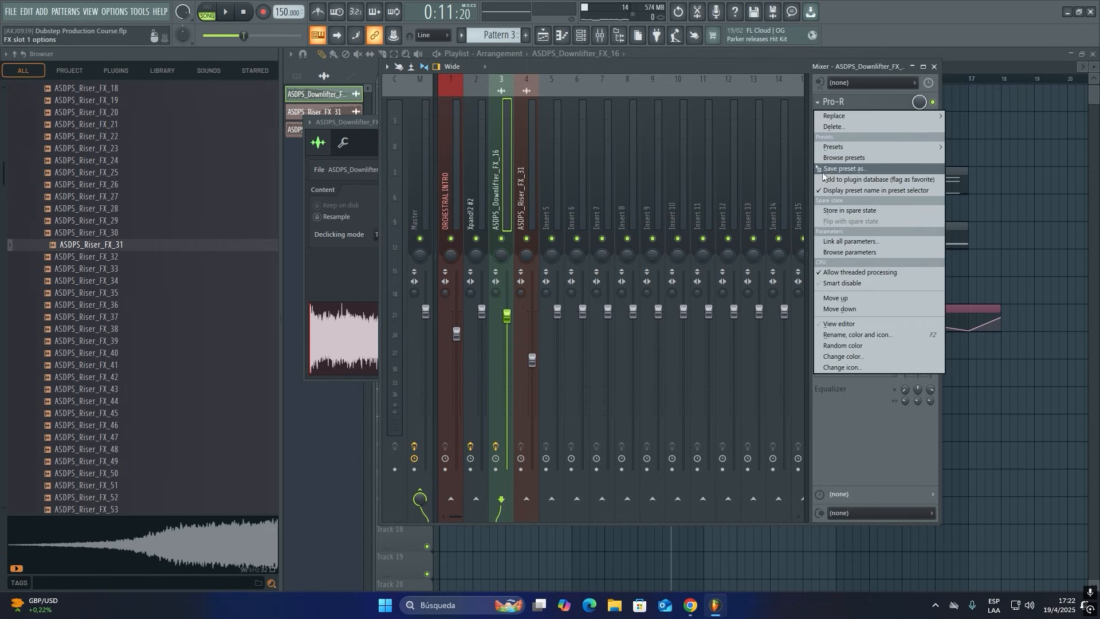
left_click_drag(823, 172, 522, 205)
key("space")
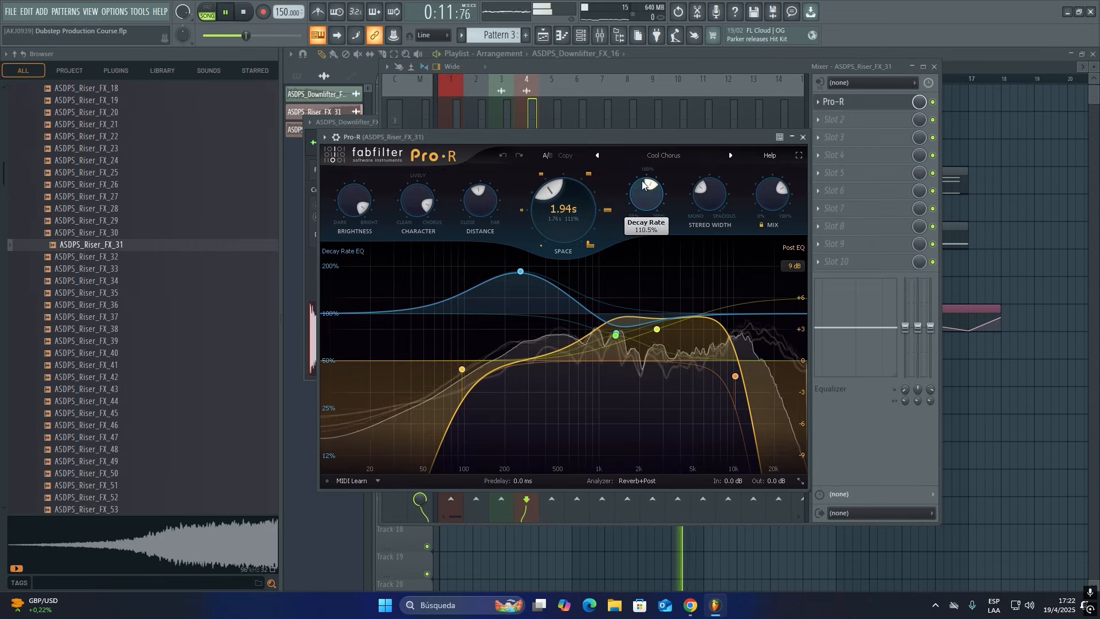
left_click(992, 424)
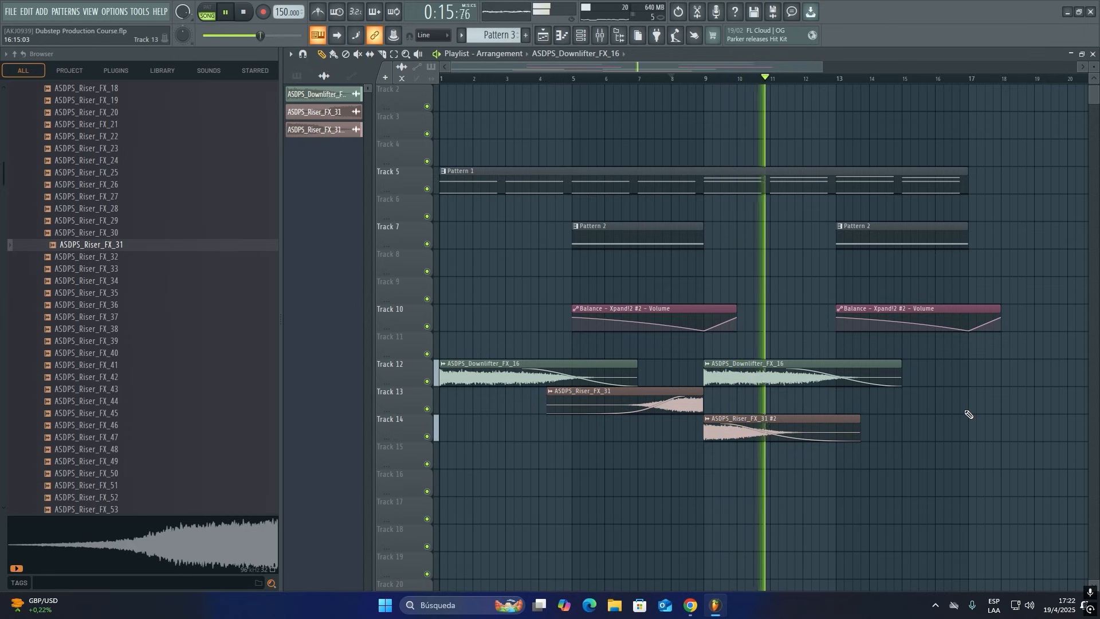
Move the reversed riser clip at bar 9 from Track 14 to Track 13 and collapse the Risers FX sample folder.
left_click_drag(802, 427, 801, 396)
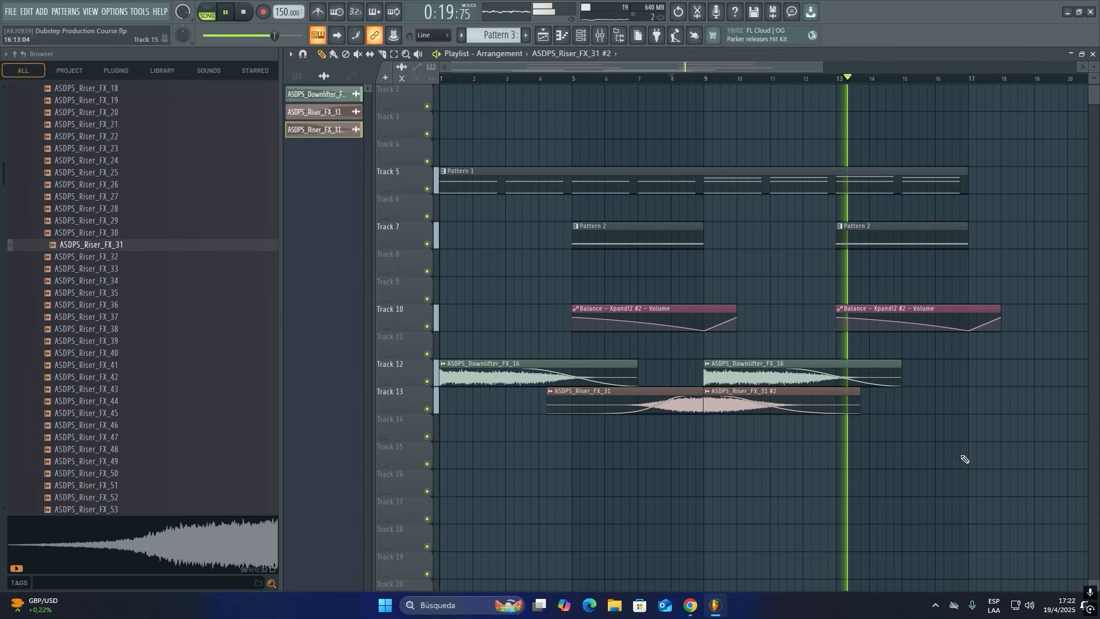
scroll(184, 282, "up", 10)
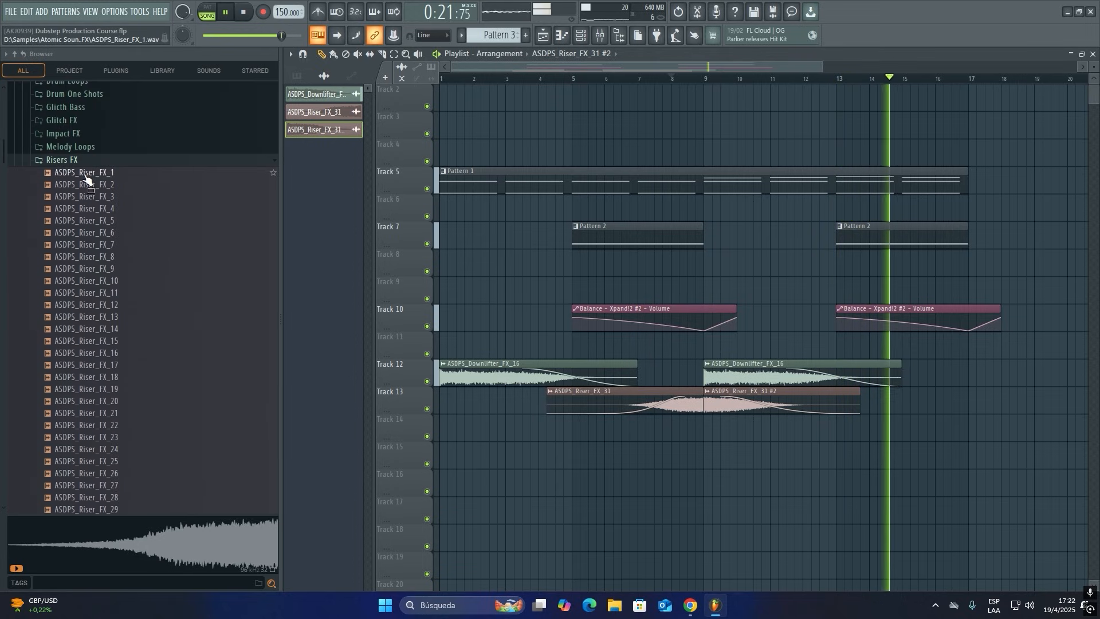
key("space")
left_click(13, 8)
left_click(14, 62)
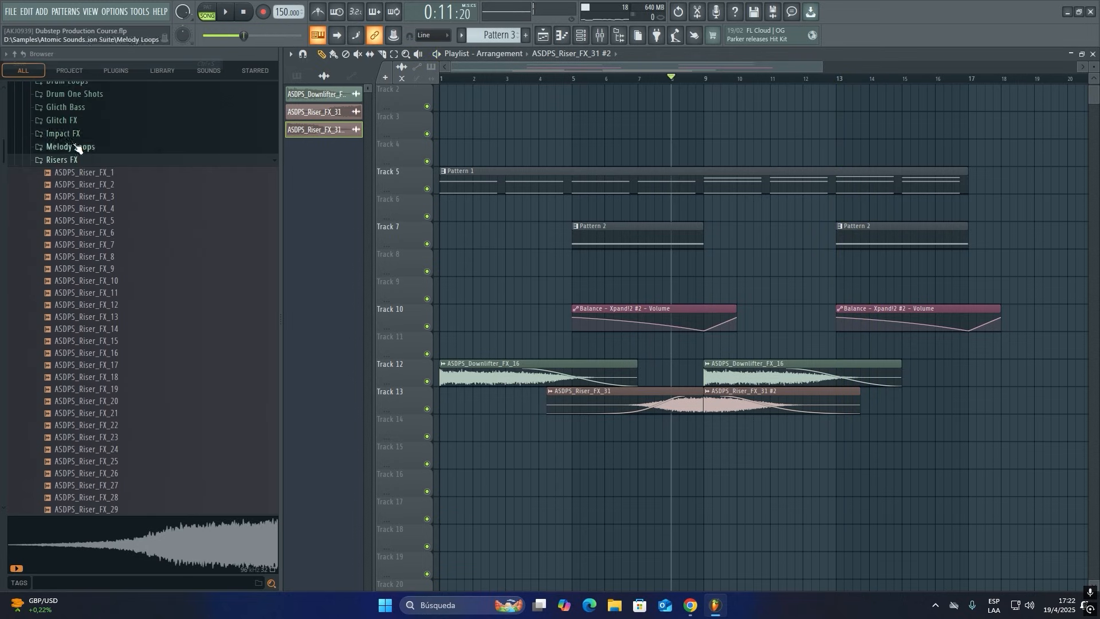
left_click(77, 159)
Add a Serum 2 instrument to the channel rack and reposition its window so the whole synth is in view.
key("F6")
left_click(562, 221)
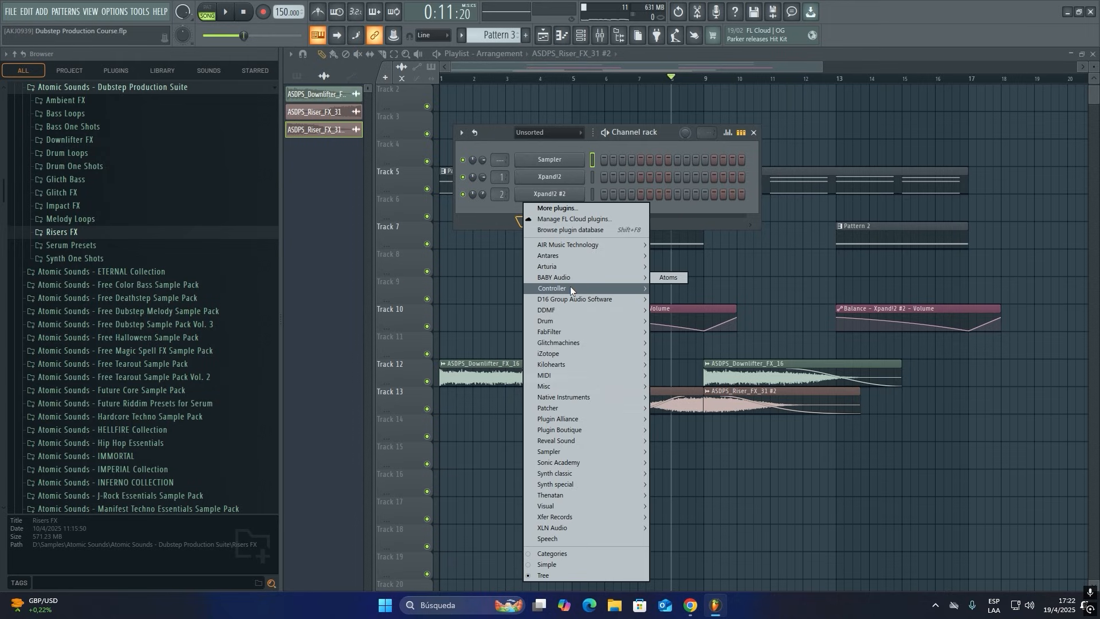
mouse_move(602, 471)
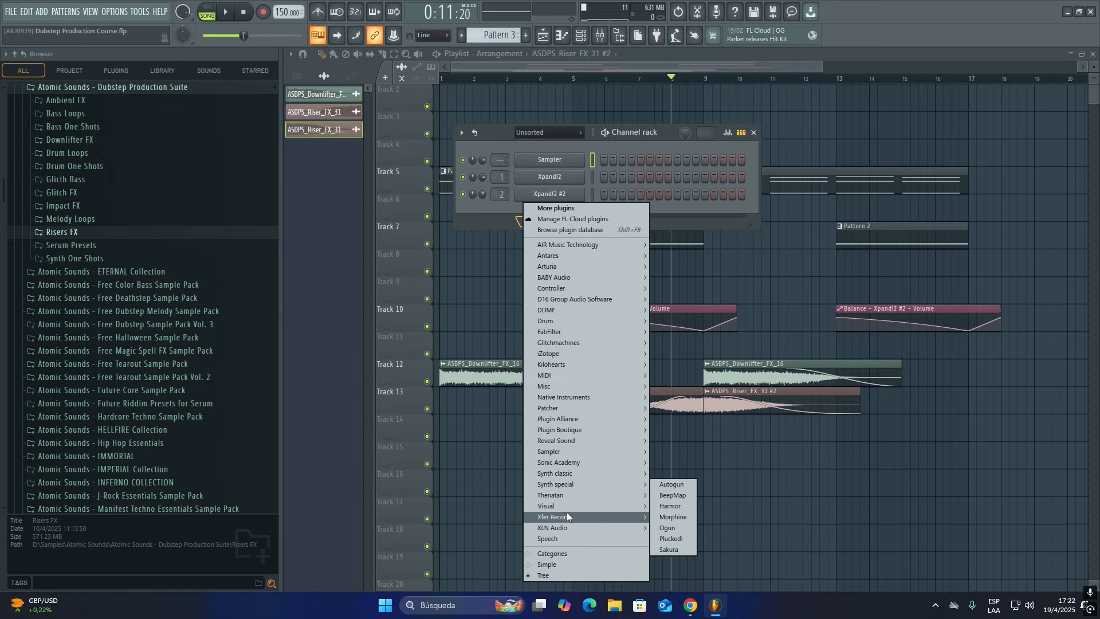
mouse_move(624, 514)
left_click(675, 528)
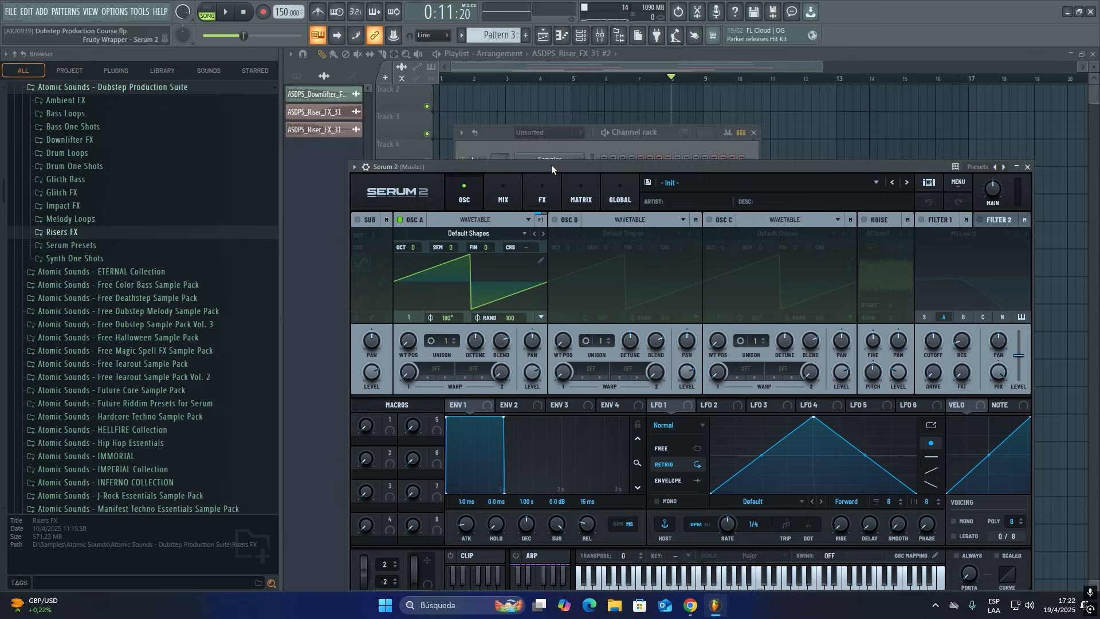
left_click_drag(551, 163, 529, 71)
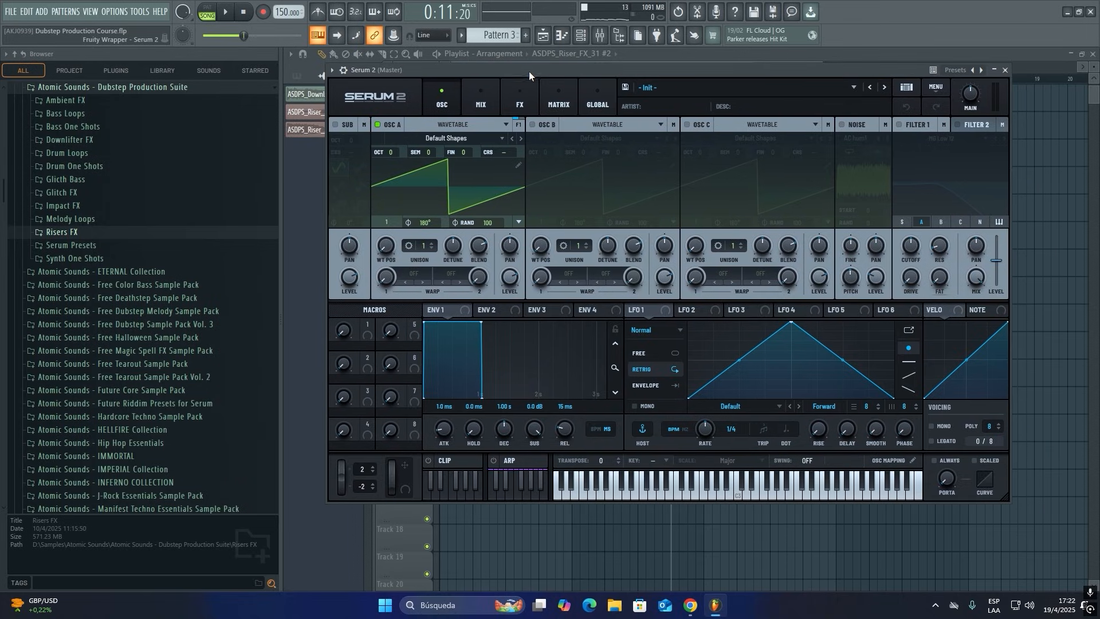
Disable oscillator A, enable the noise oscillator and load the Paper Bag noise from the Organics category.
left_click(377, 125)
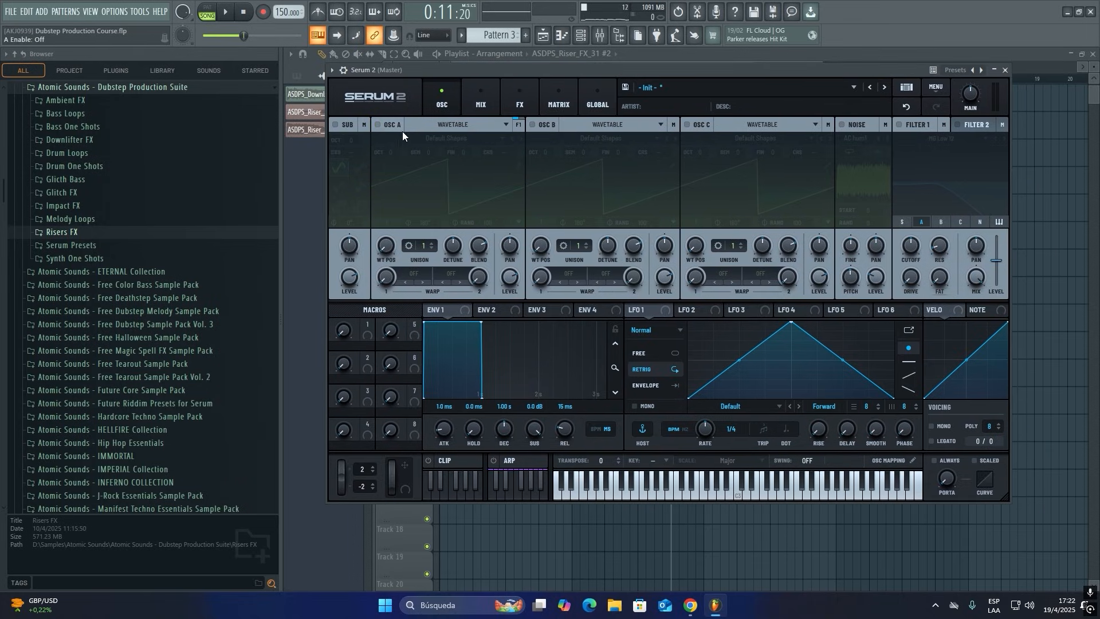
left_click(840, 125)
left_click(844, 136)
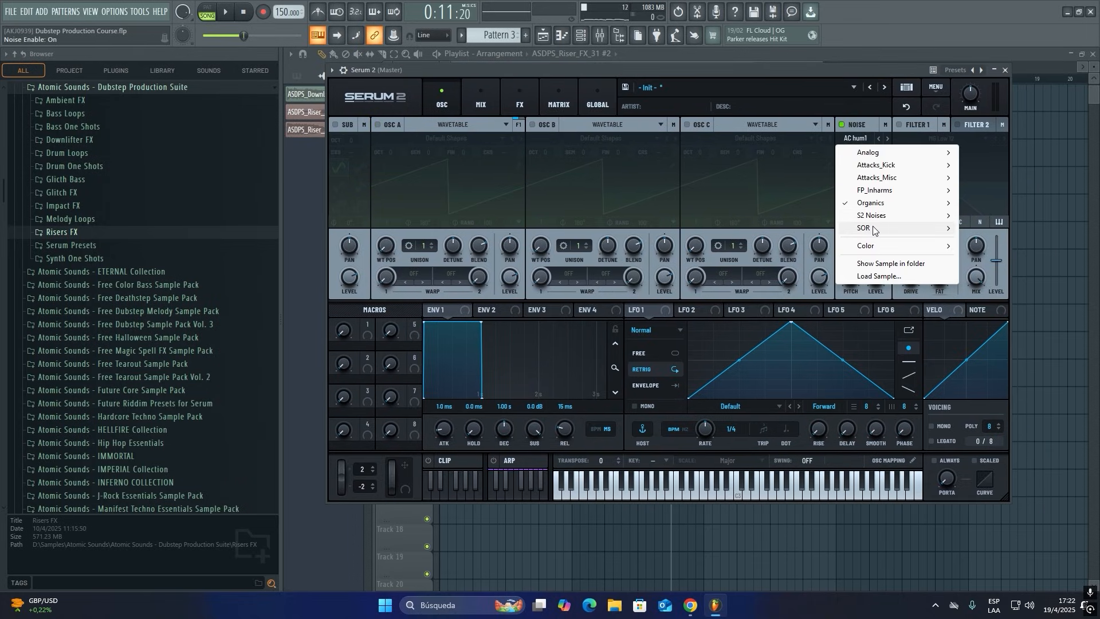
mouse_move(873, 227)
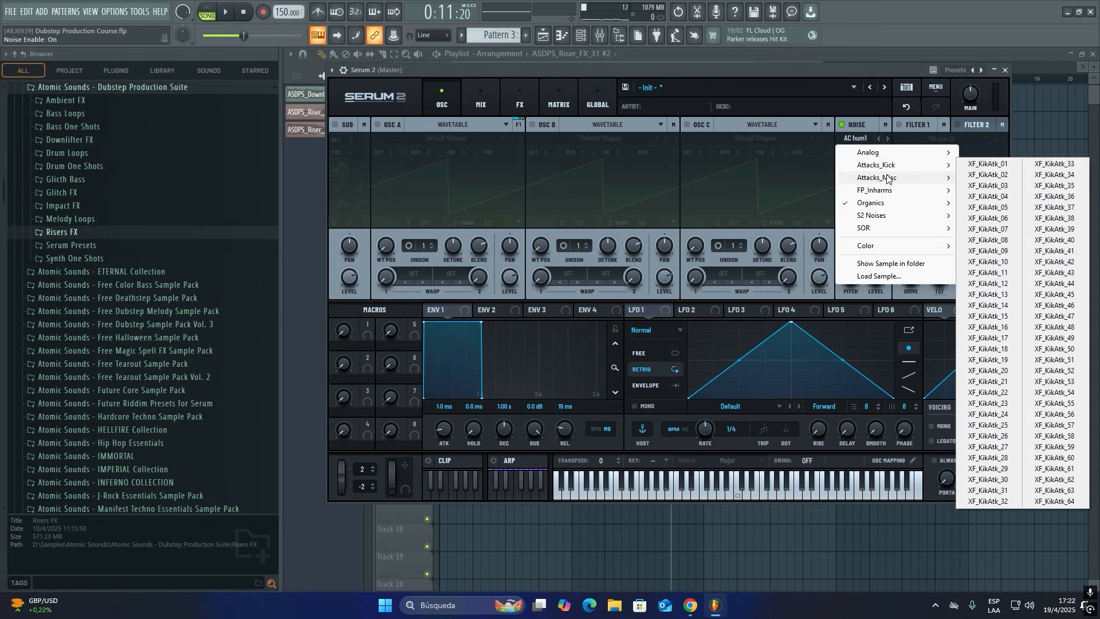
mouse_move(883, 182)
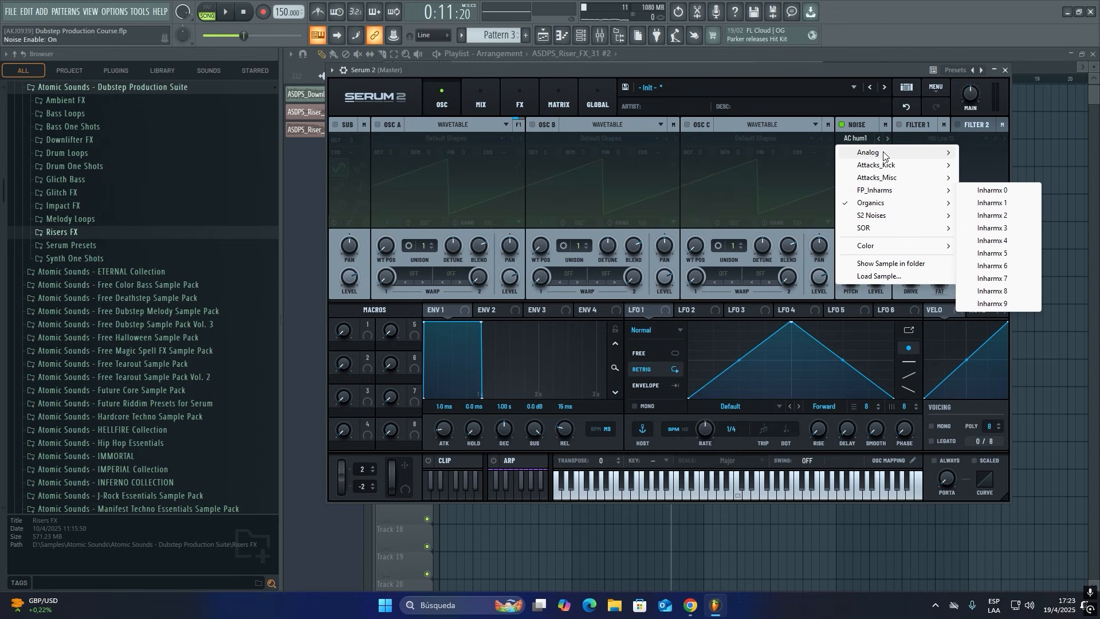
mouse_move(884, 157)
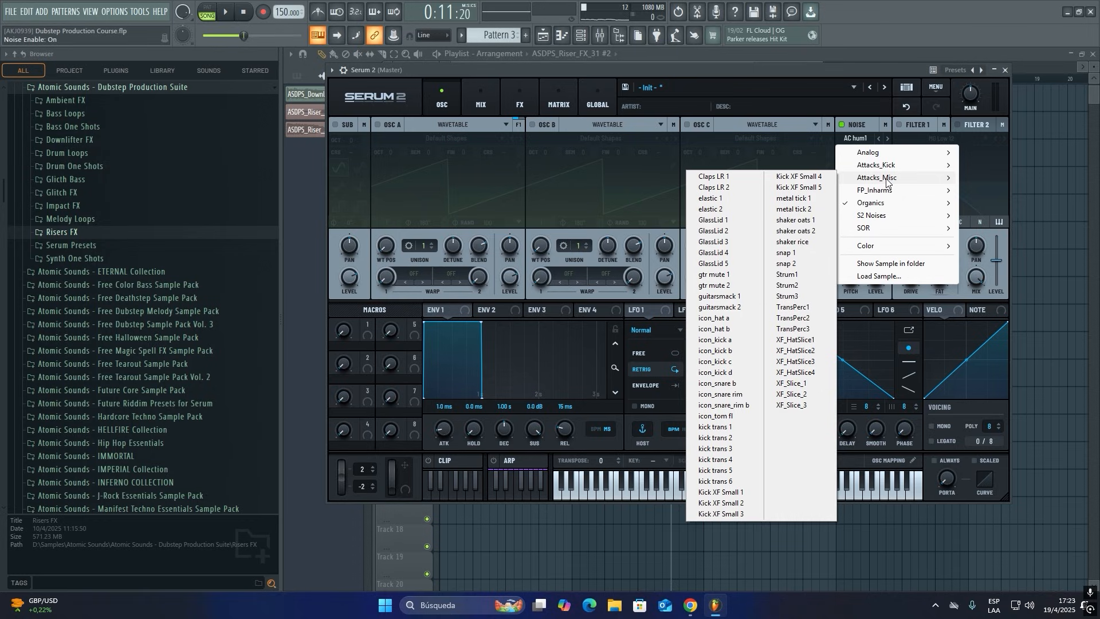
mouse_move(885, 205)
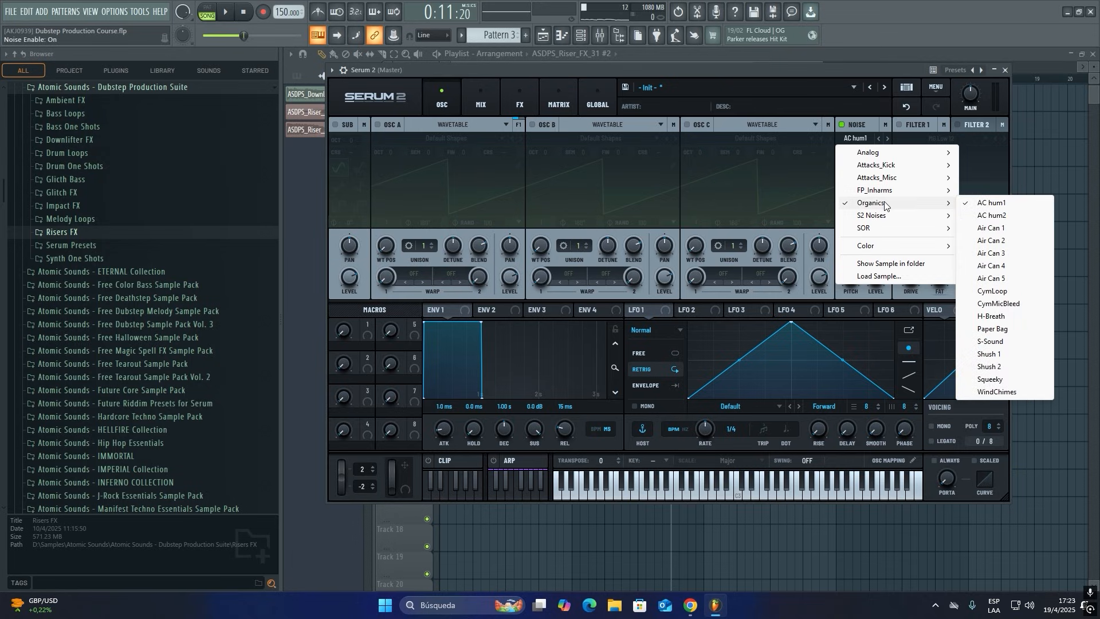
left_click(992, 329)
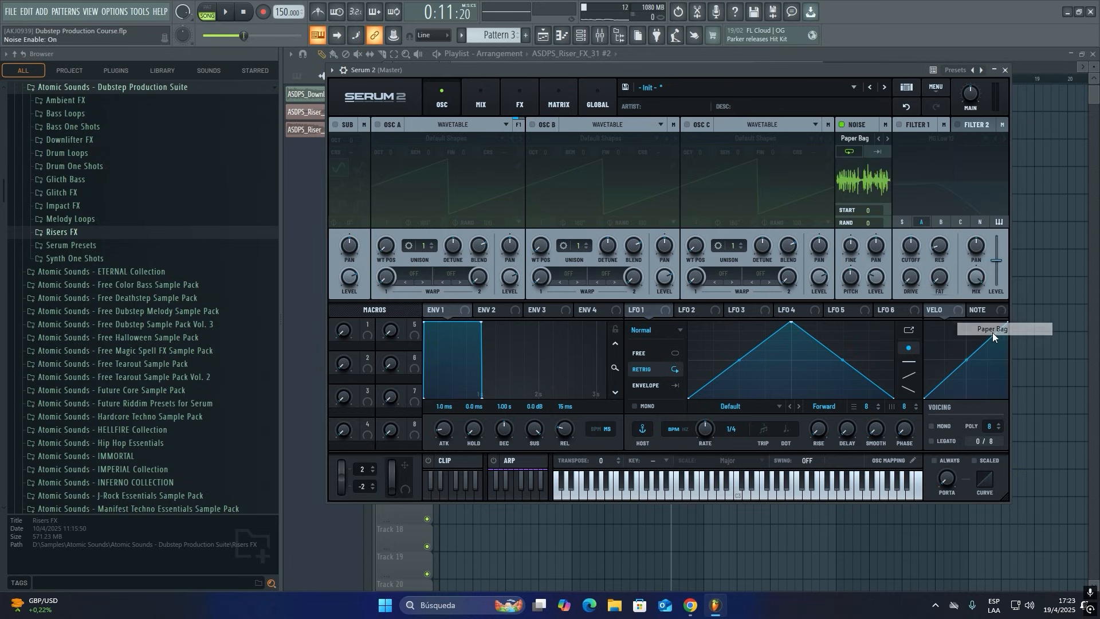
Audition the Paper Bag noise on F4 while raising its level to 67% and setting its pitch to about 45%.
key("v")
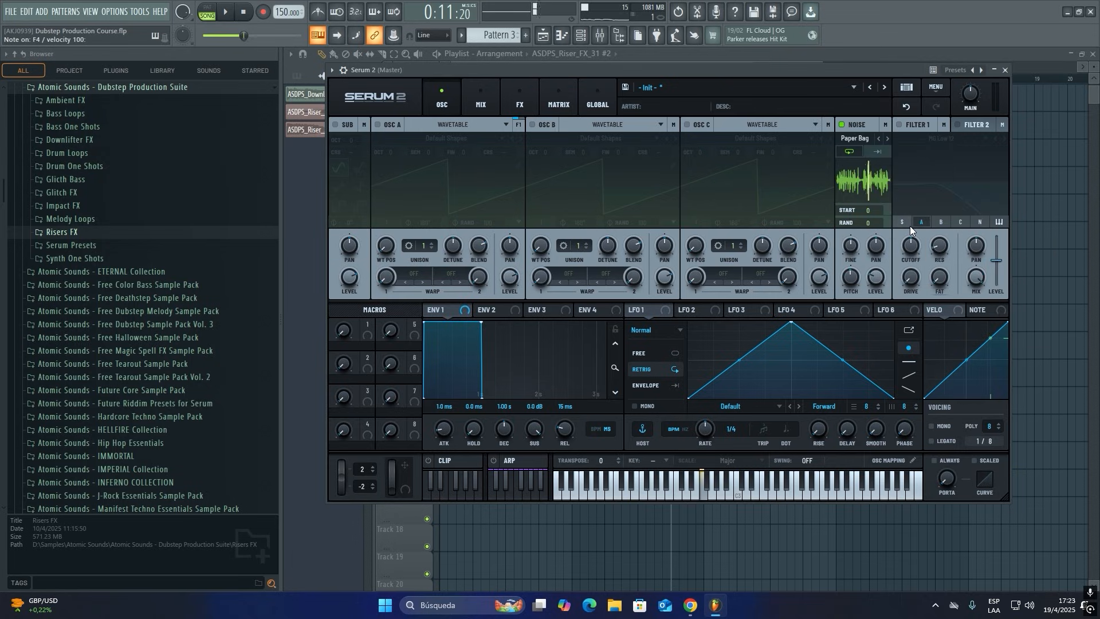
key("t")
key("v")
left_click_drag(872, 278, 874, 225)
key("v")
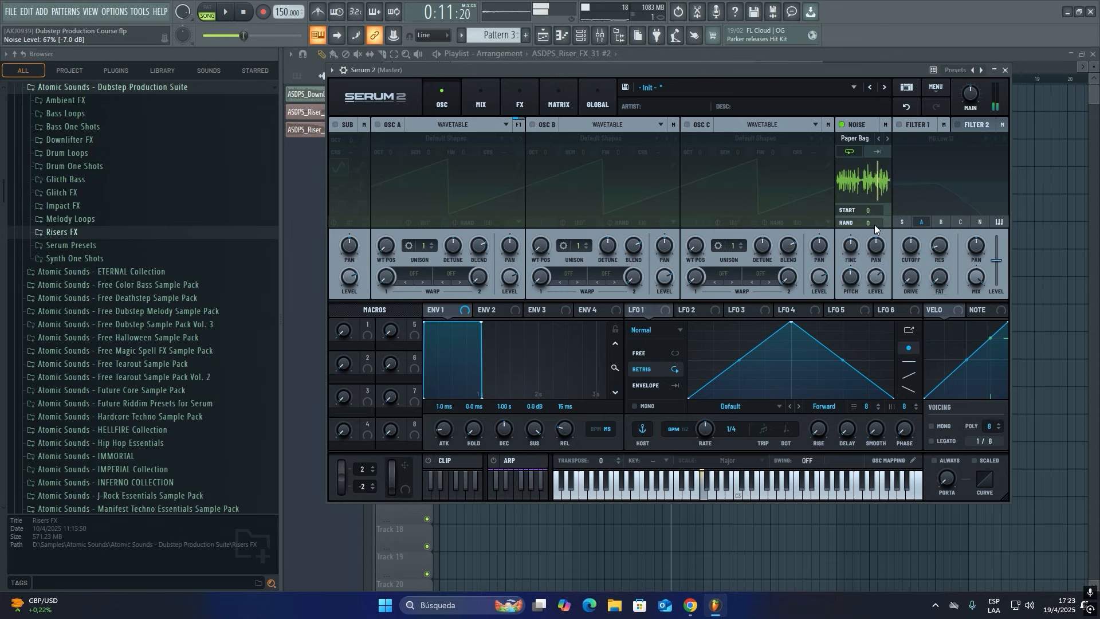
left_click_drag(851, 277, 854, 286)
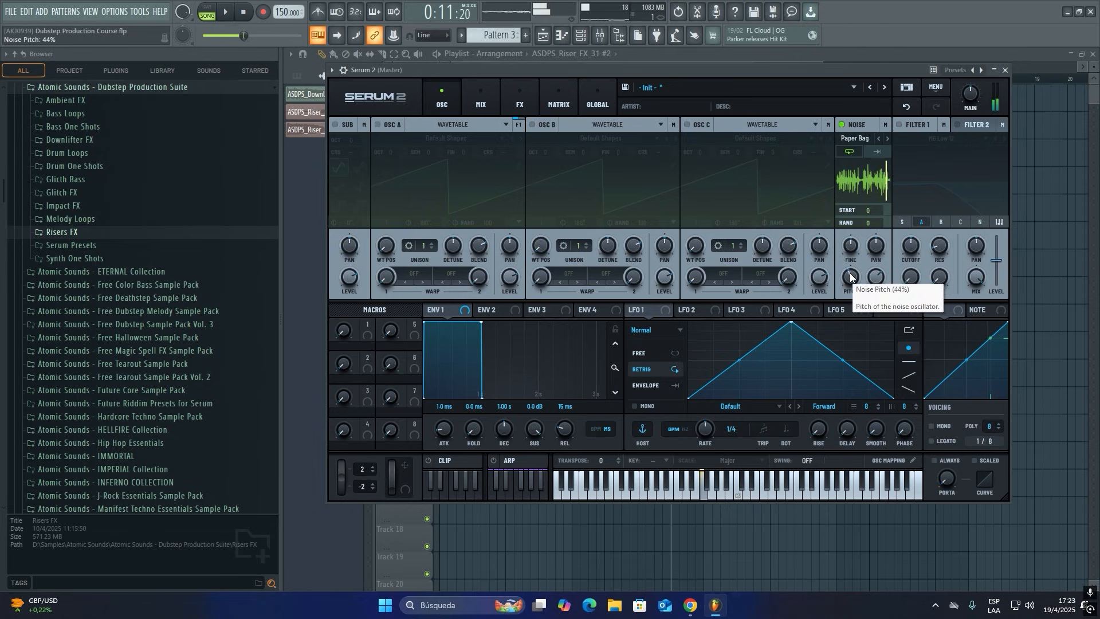
scroll(850, 277, "up", 1)
Lower the noise level fully and modulate it with LFO 1, moving the LFO peak near its start and setting a free rate of 0.4 Hz.
left_click_drag(876, 277, 875, 367)
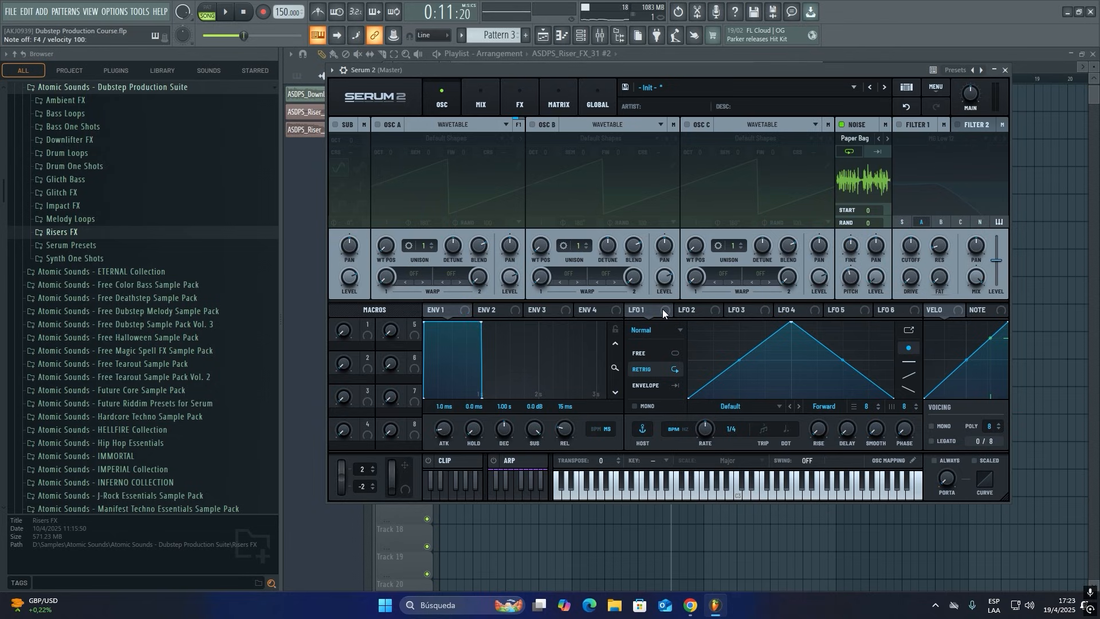
left_click_drag(680, 311, 866, 284)
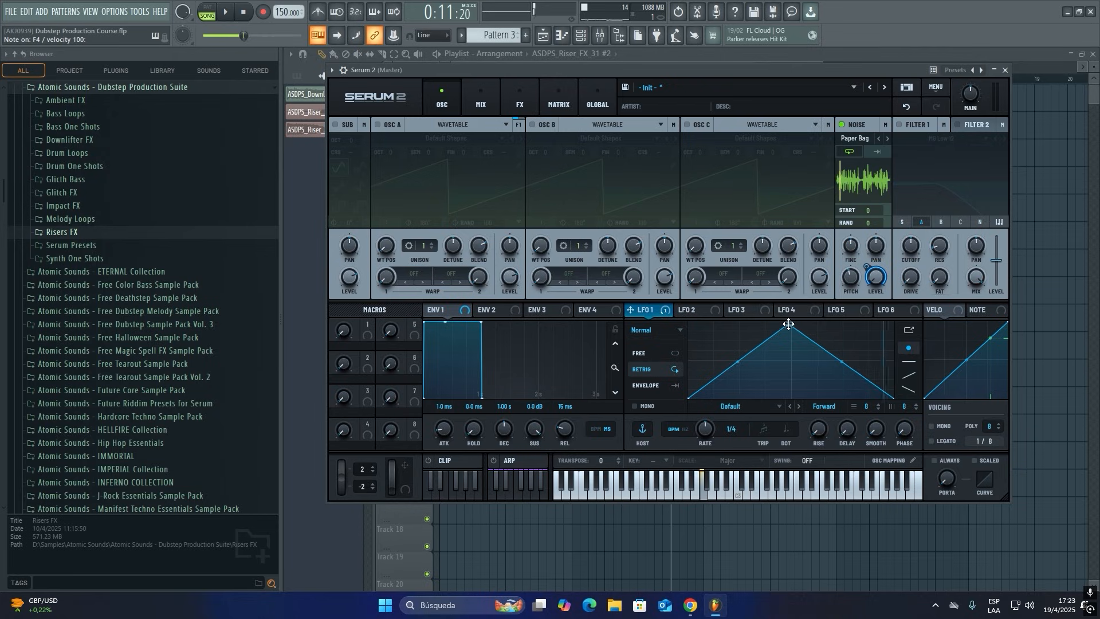
left_click_drag(788, 324, 709, 324)
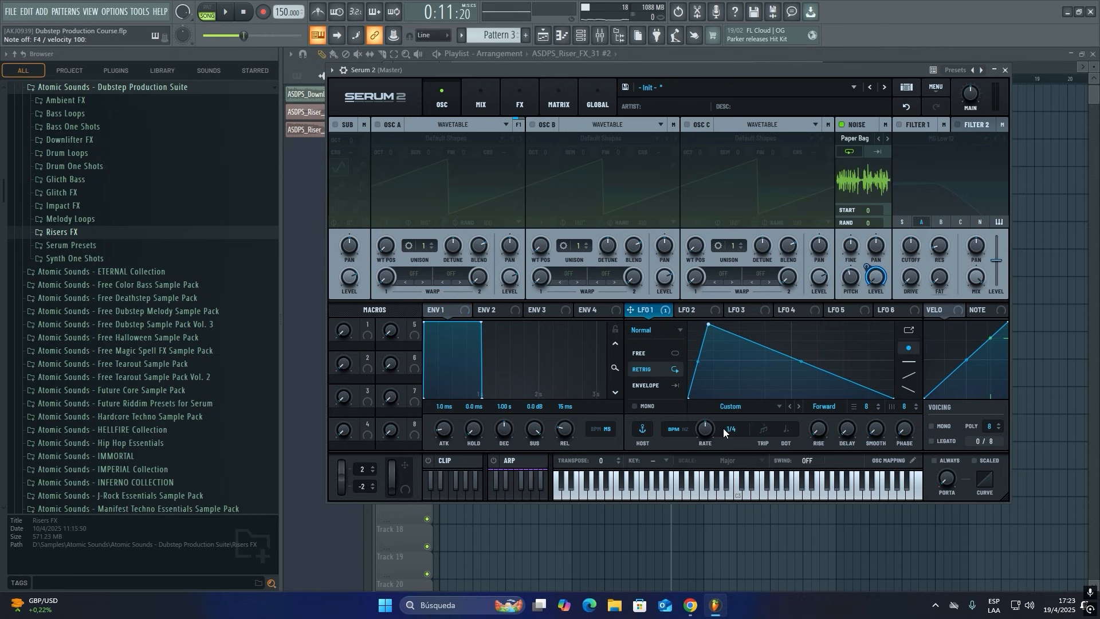
left_click(685, 429)
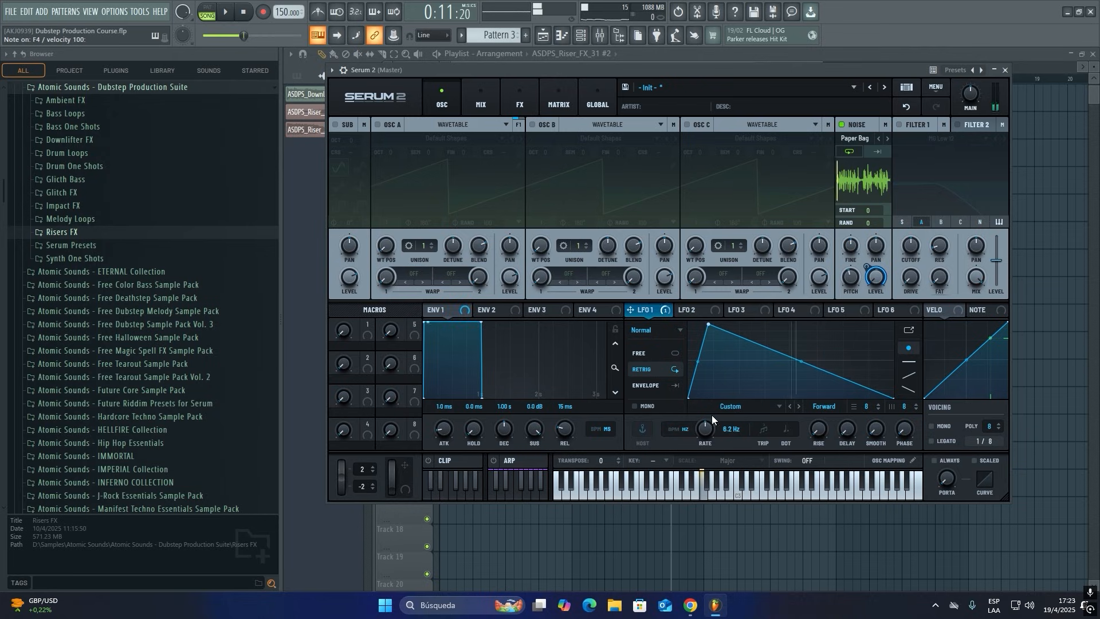
left_click_drag(702, 437, 694, 444)
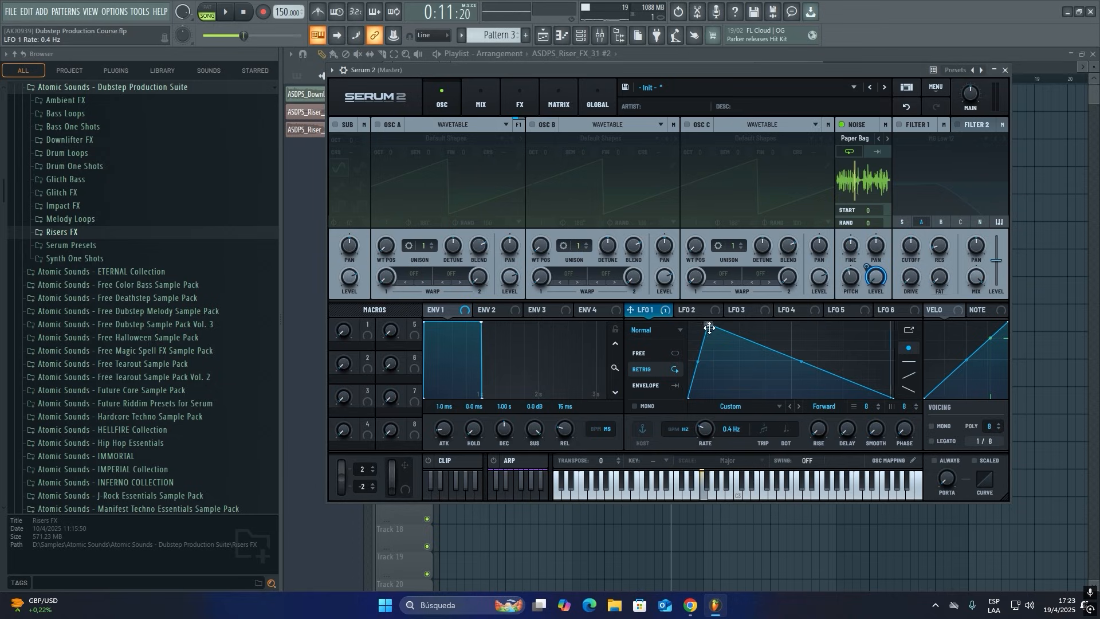
Draw an irregular shape with many uneven peaks and dips across LFO 1 and slow its rate to 0.1 Hz.
left_click_drag(708, 324, 702, 357)
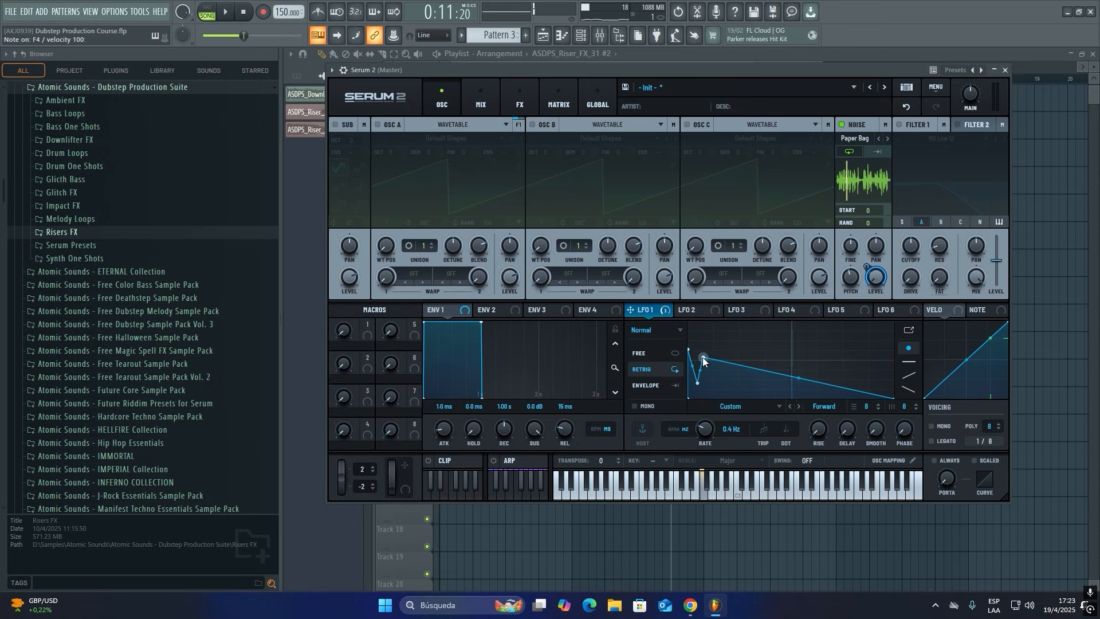
double_click(706, 383)
double_click(718, 338)
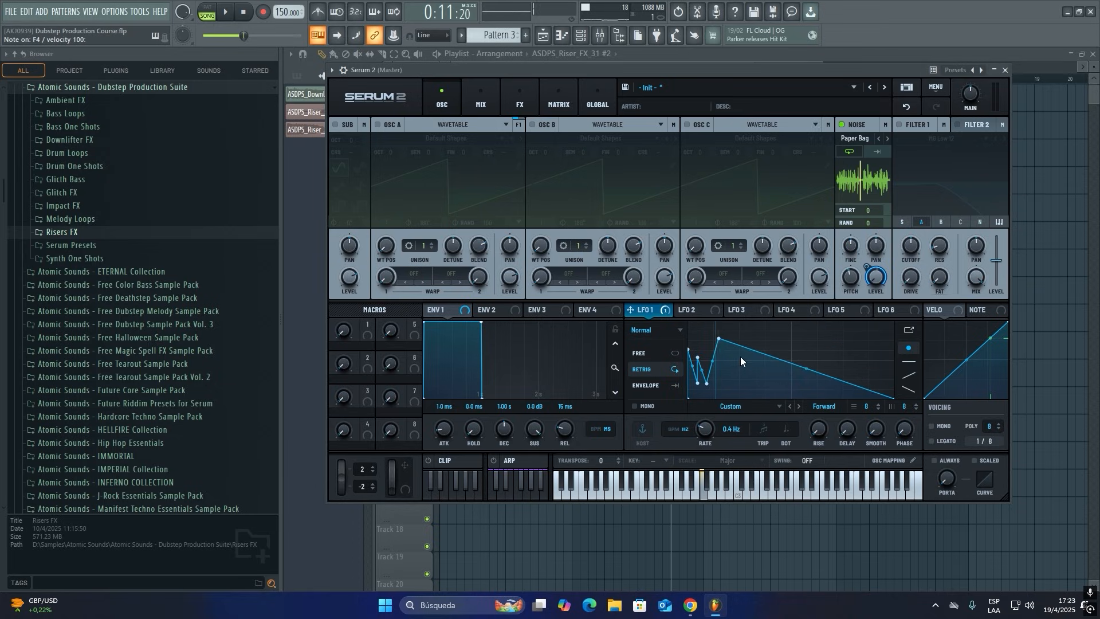
double_click(758, 331)
double_click(773, 380)
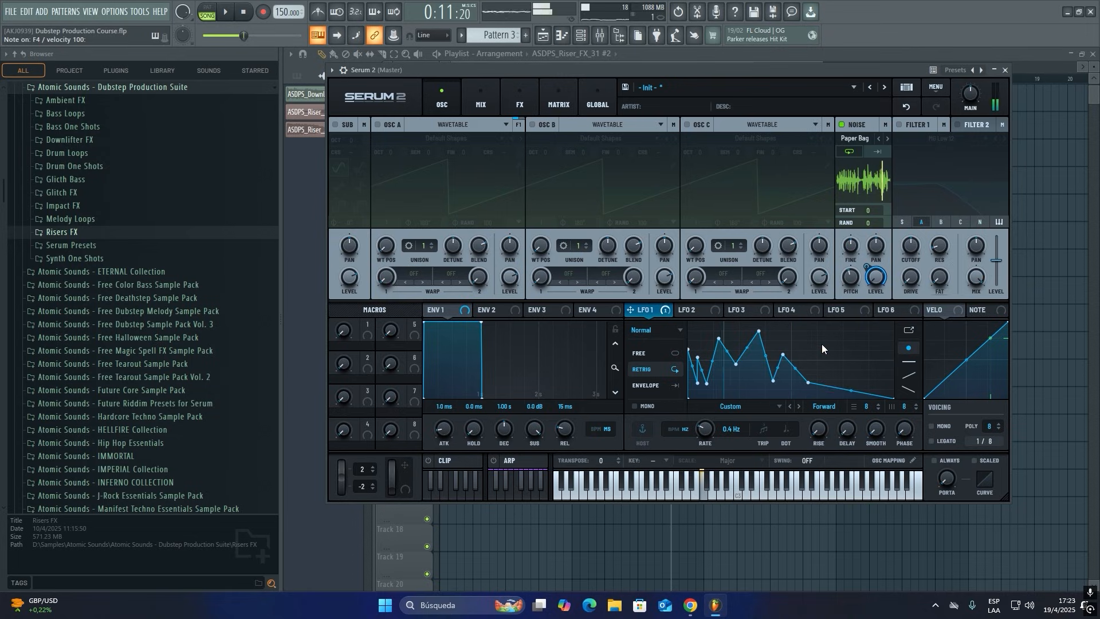
double_click(870, 340)
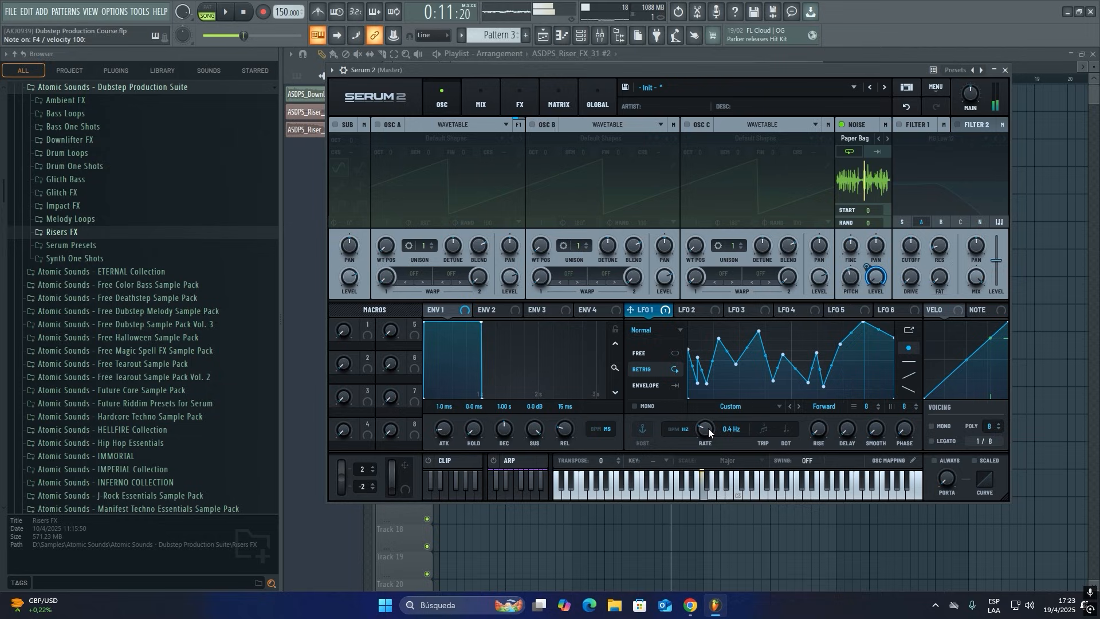
left_click_drag(708, 428, 703, 431)
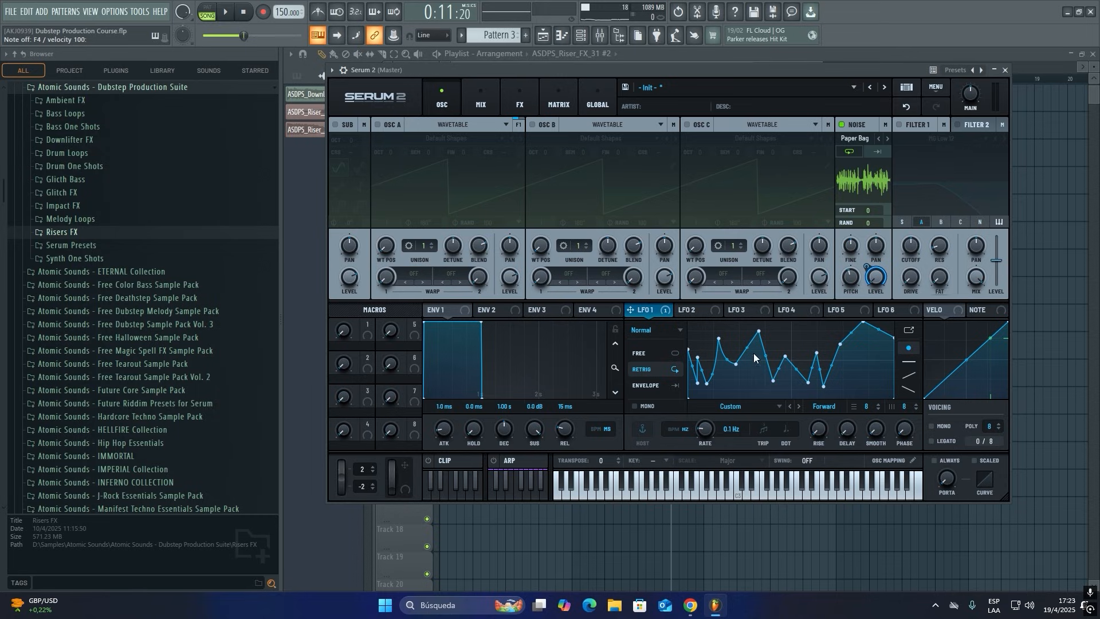
Shape LFO 2 with an early dip at a free rate of 0.5 Hz and modulate the noise pitch with it by about 24%.
left_click(703, 309)
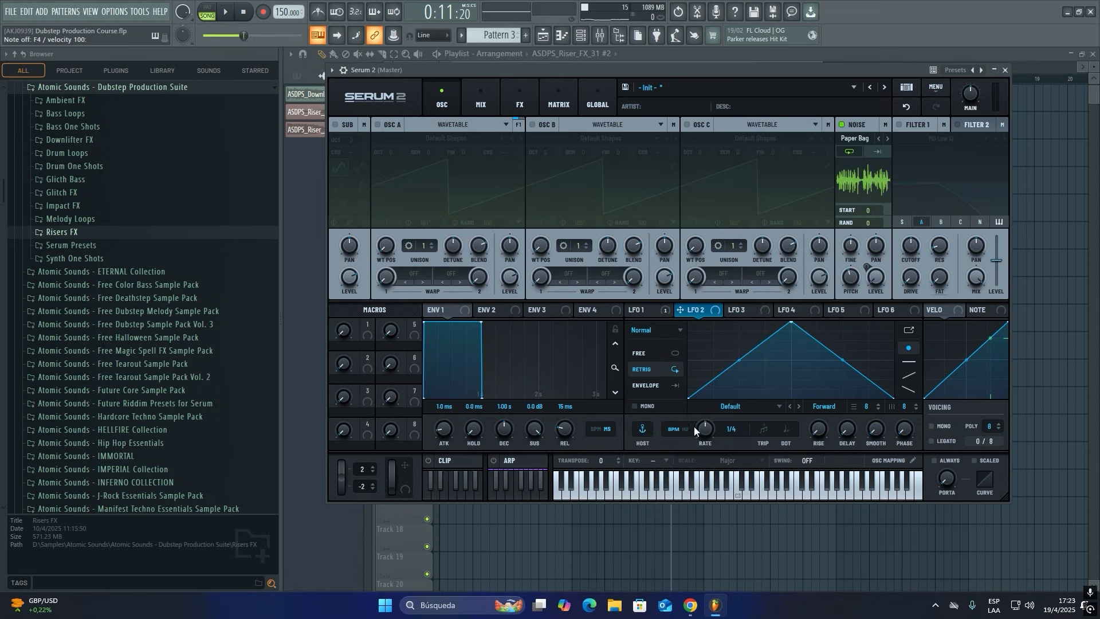
left_click_drag(686, 452, 686, 449)
key("v")
left_click_drag(791, 322, 685, 358)
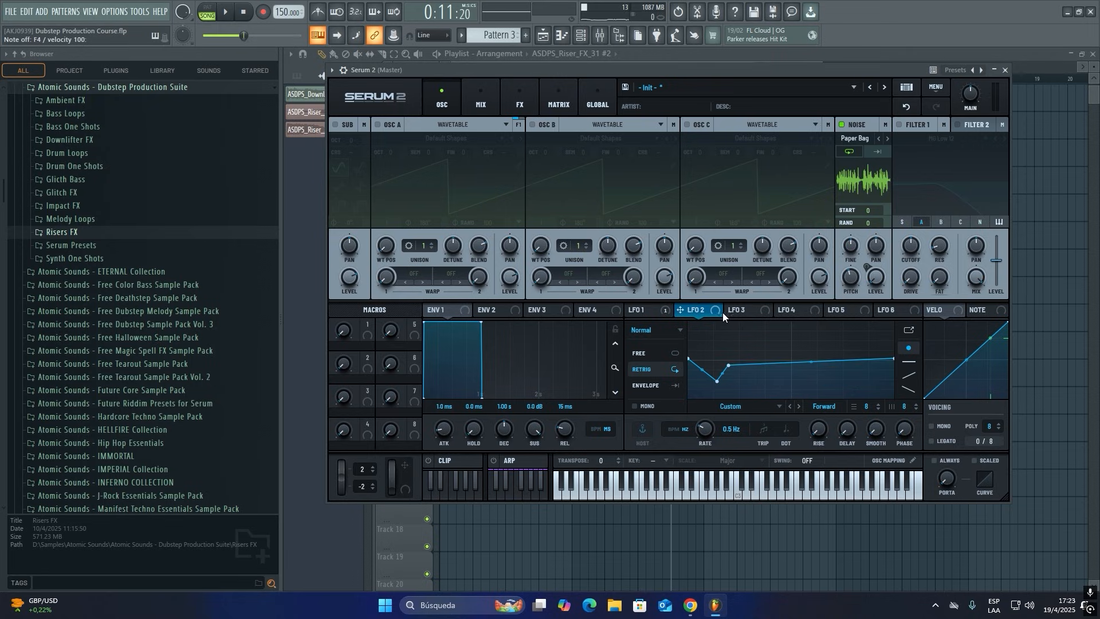
left_click_drag(791, 296, 842, 269)
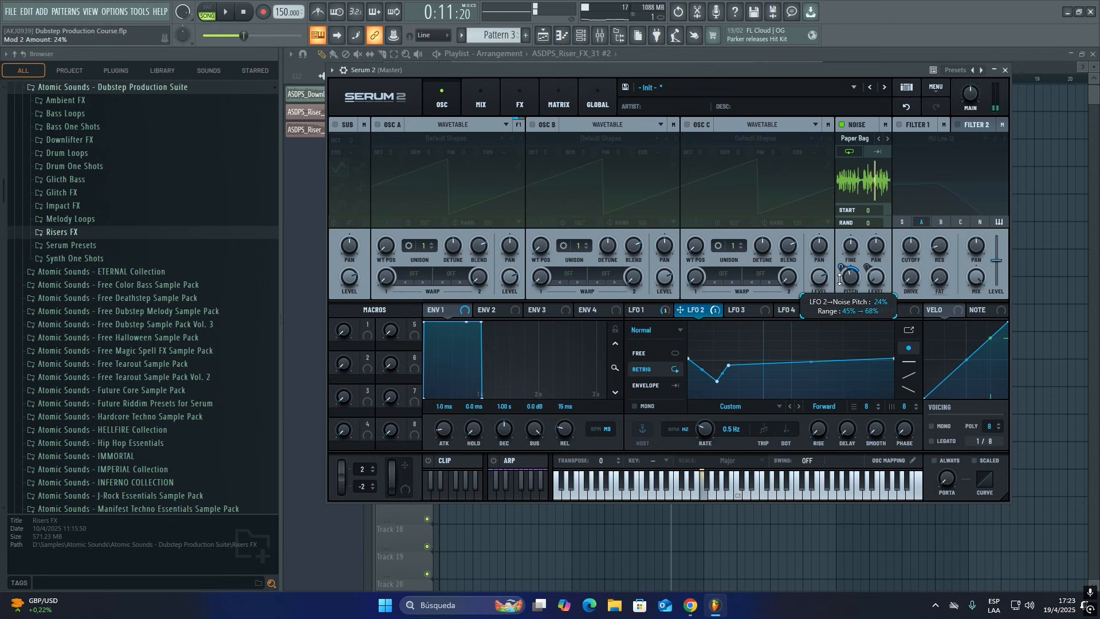
Redraw LFO 2 as a series of low, uneven peaks rising from zero and slow its rate to 0.2 Hz.
left_click_drag(688, 359, 674, 402)
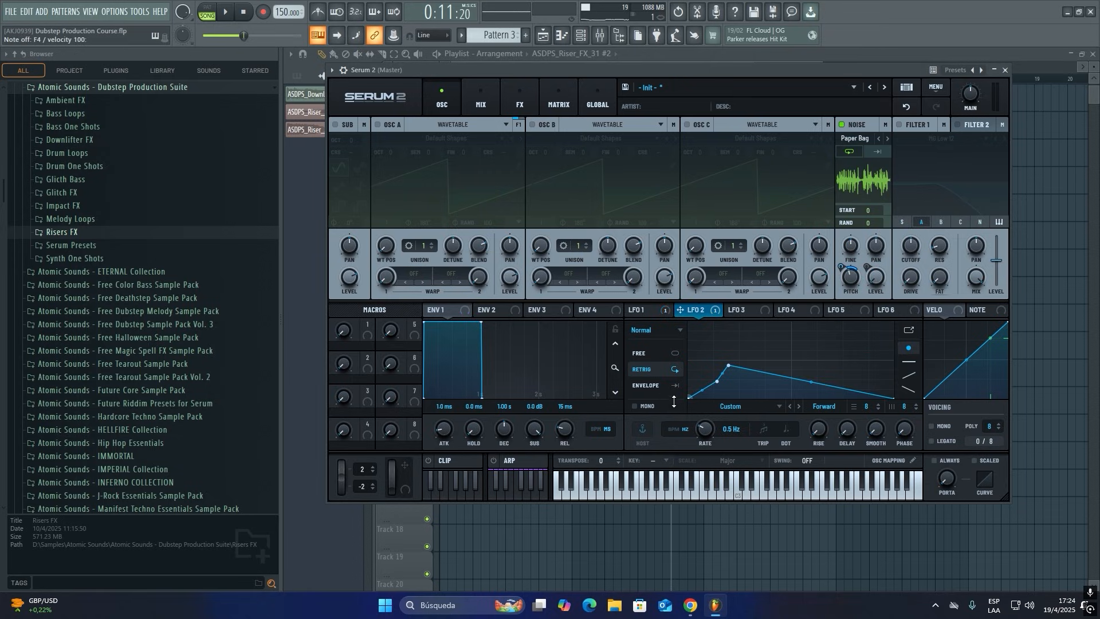
double_click(754, 369)
double_click(776, 380)
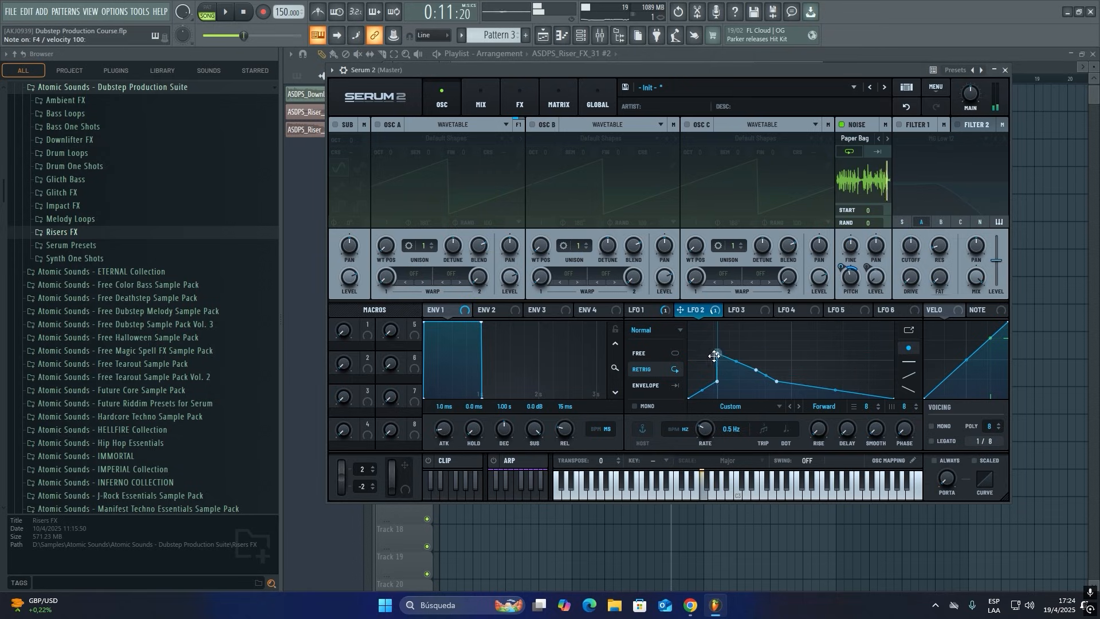
double_click(755, 369)
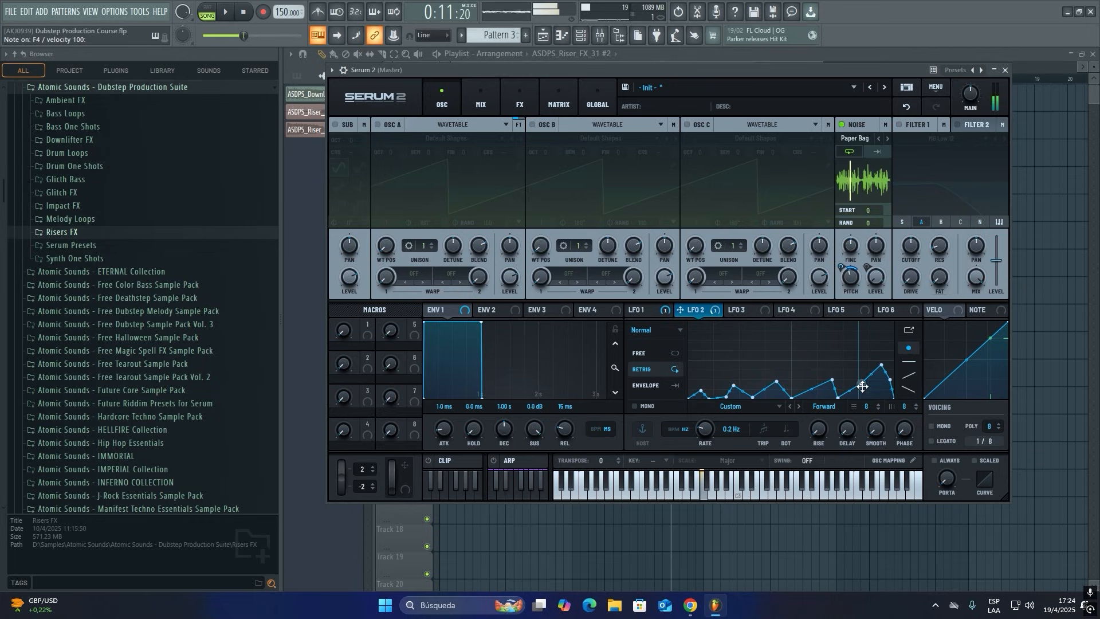
left_click_drag(881, 364, 880, 371)
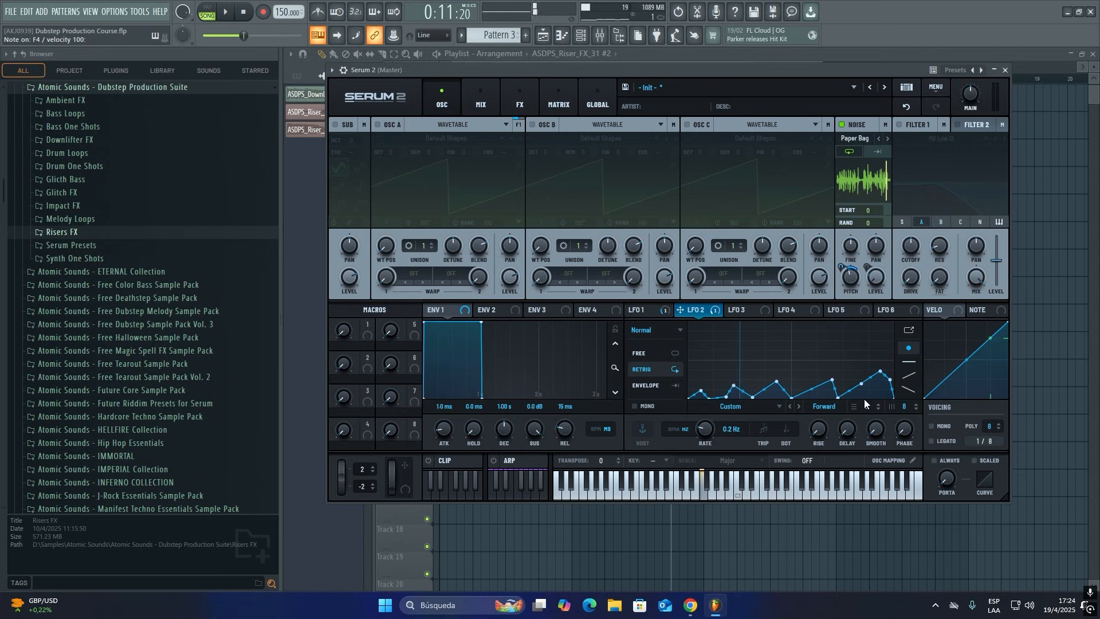
Assign the Serum 2 channel to a free mixer track, insert 5.
left_click(582, 37)
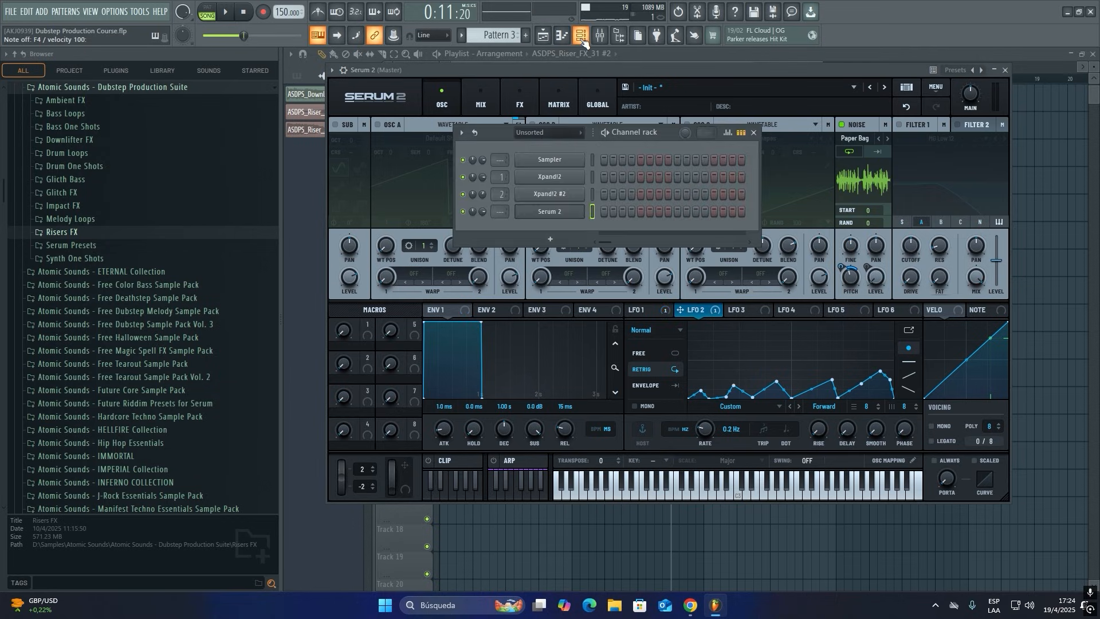
left_click(558, 212)
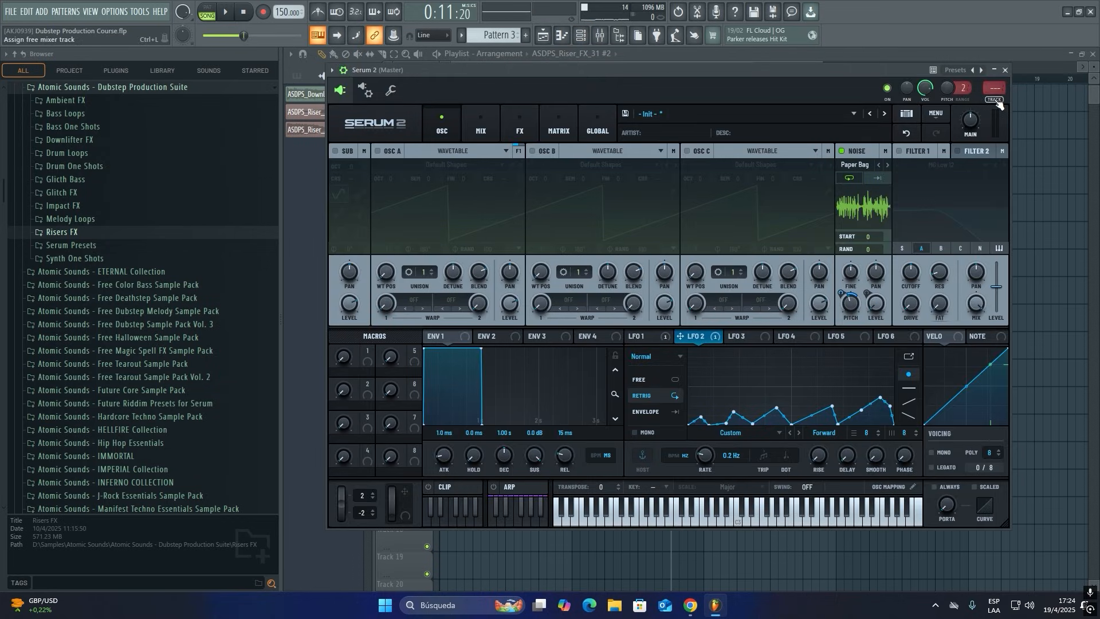
left_click(998, 101)
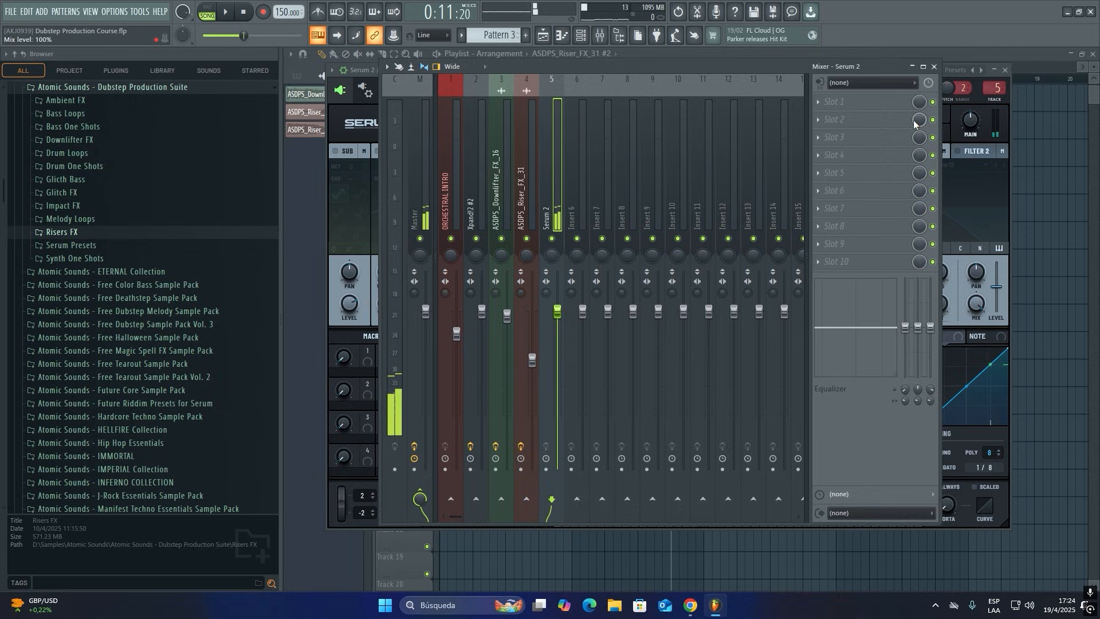
Draw one D#4 note in the Serum 2 piano roll, starting at bar 1 and lasting 8 bars.
left_click(582, 36)
right_click(588, 206)
left_click(598, 211)
scroll(654, 337, "up", 1)
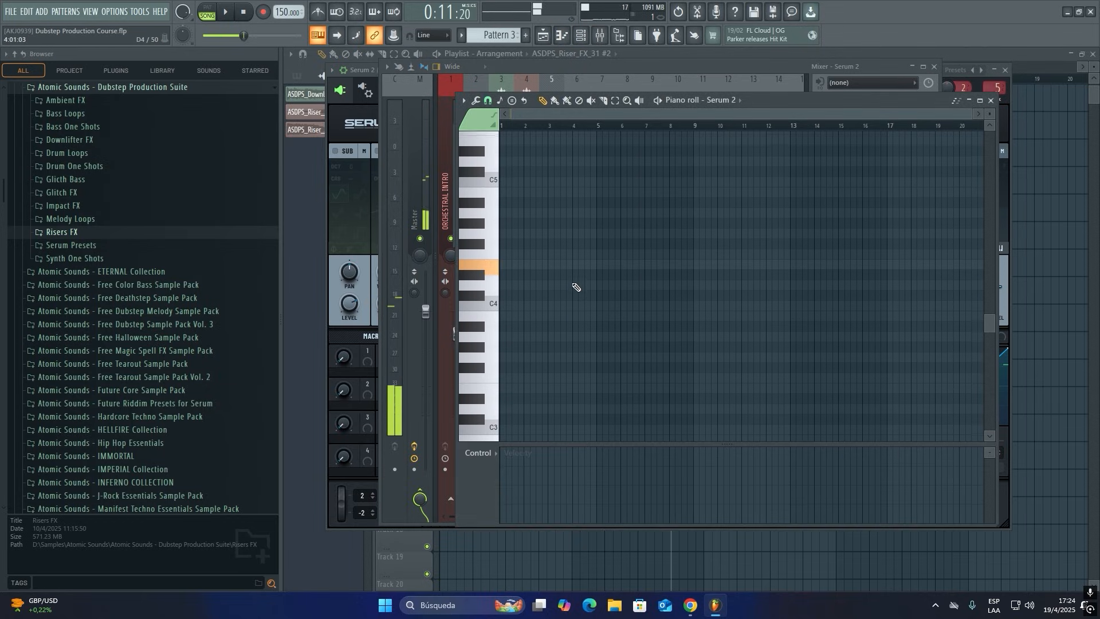
left_click_drag(505, 276, 456, 276)
left_click_drag(596, 276, 685, 280)
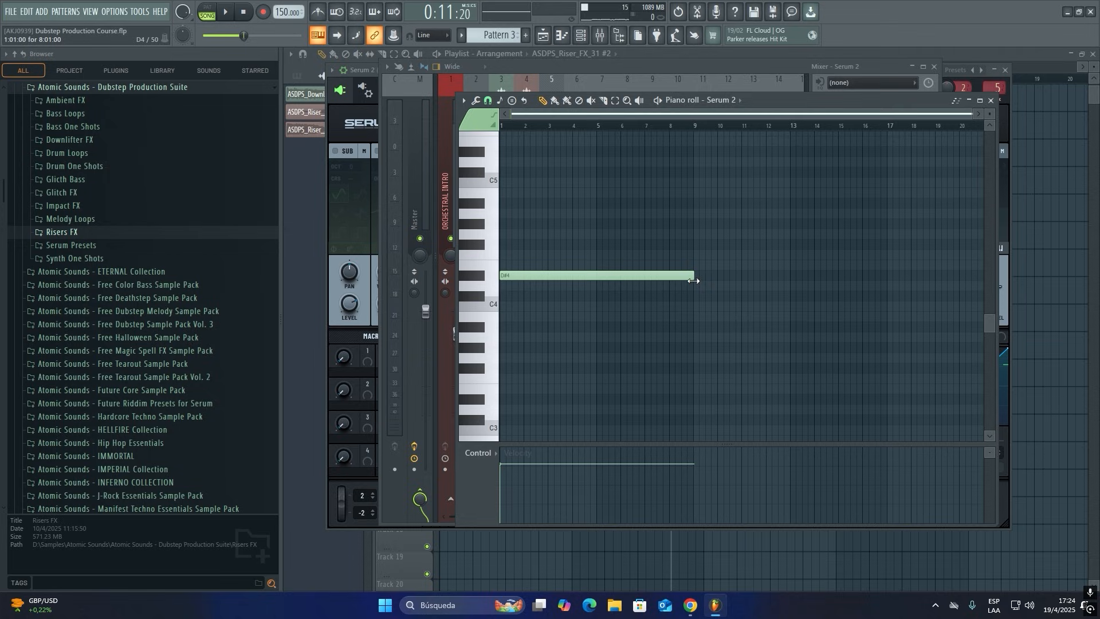
Place Pattern 3 on Track 4 of the playlist, running from bar 1 to bar 9.
key("F12")
key("space")
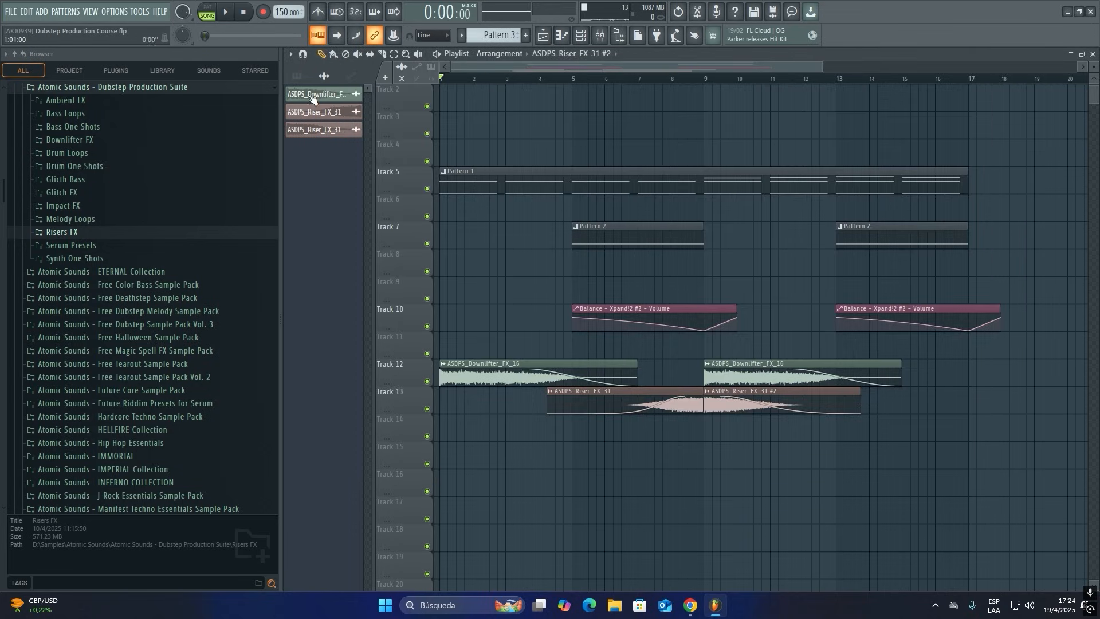
key("space")
left_click(467, 150)
right_click(518, 160)
left_click(497, 36)
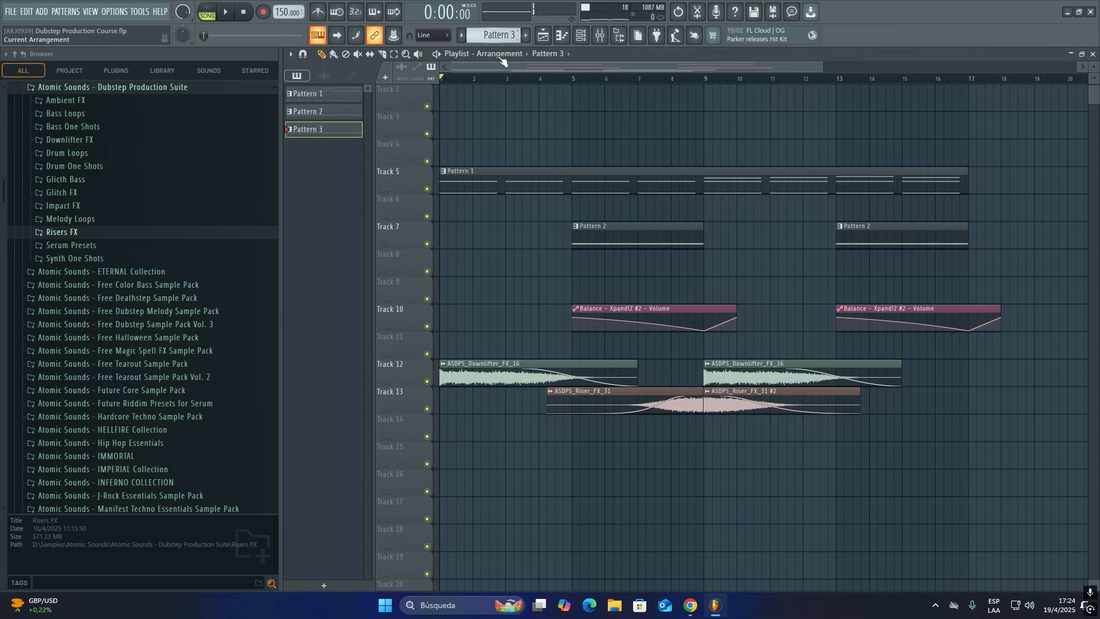
left_click(502, 151)
left_click_drag(538, 153, 457, 161)
Play the arrangement and lower the Serum 2 mixer track's volume to about 50% (-12.7 dB).
key("space")
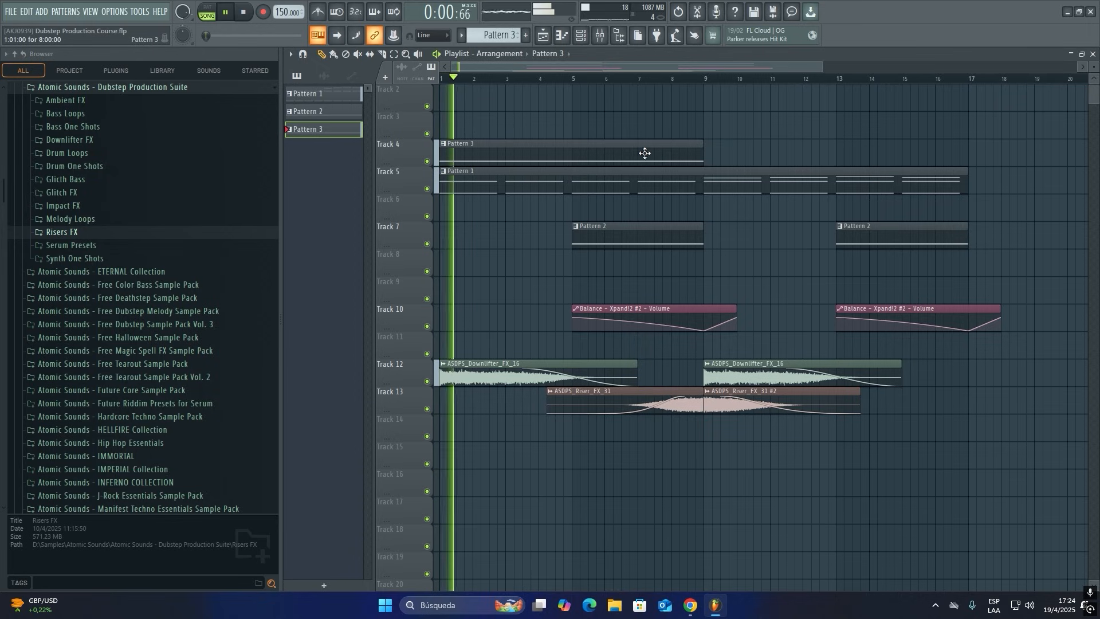
left_click(580, 35)
left_click(599, 40)
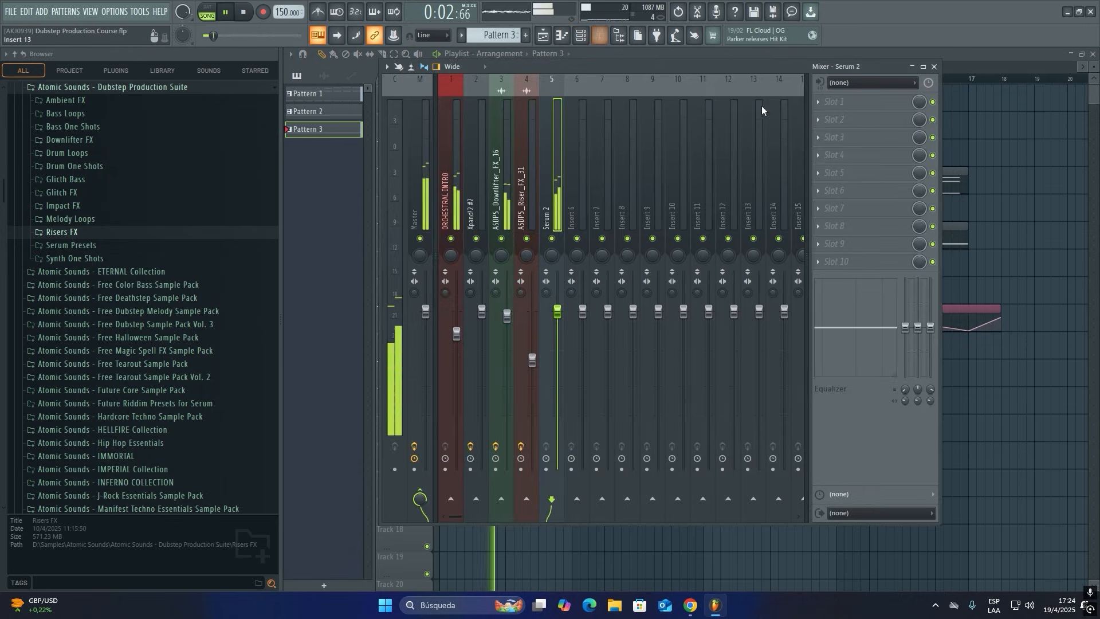
left_click(838, 101)
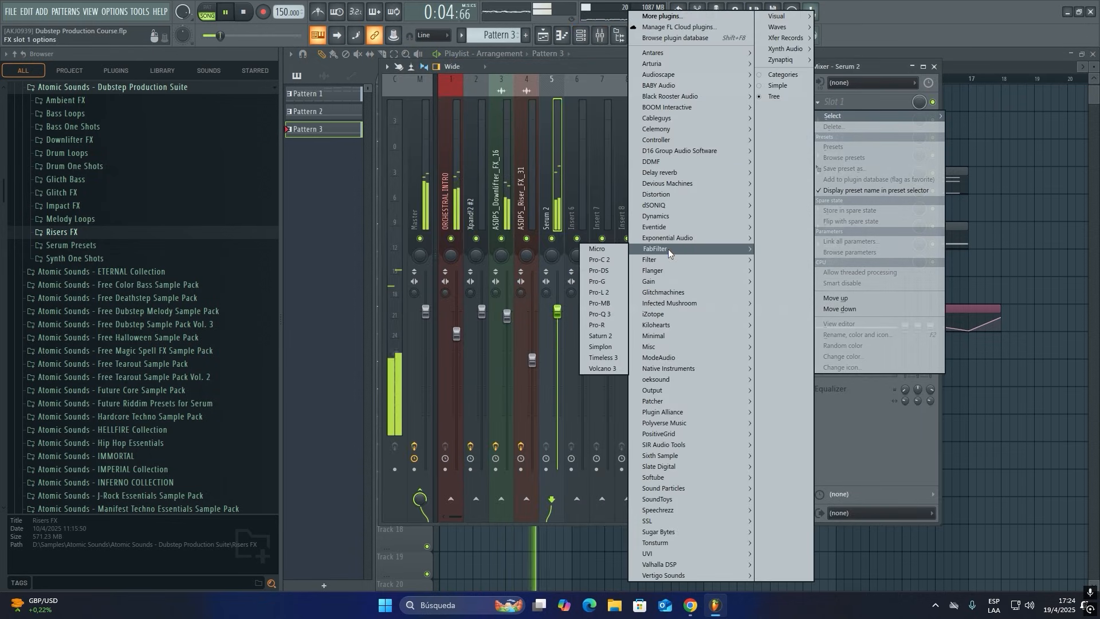
left_click(544, 194)
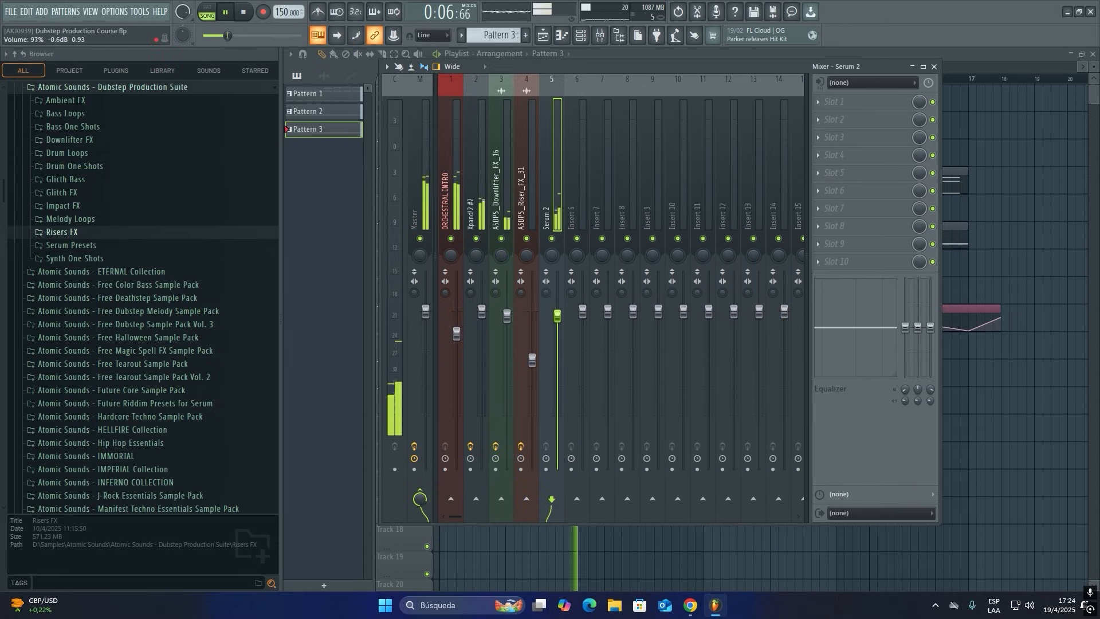
left_click_drag(556, 311, 556, 390)
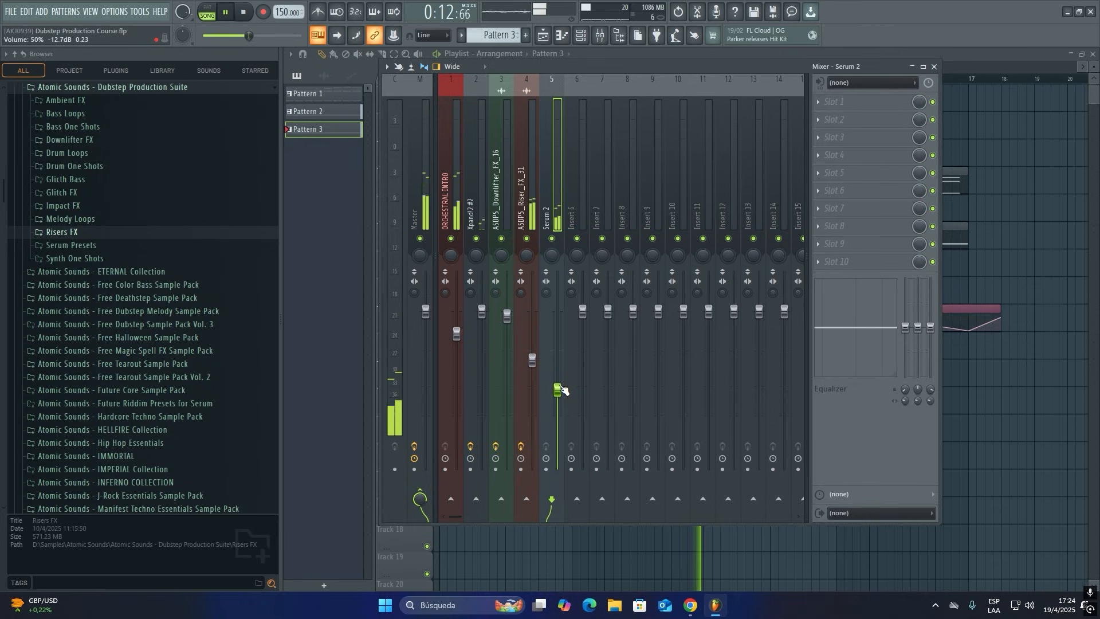
Reshape LFO 1 in Serum 2 by turning two low dips into high peaks and raising the remaining late dip slightly.
left_click(581, 35)
left_click(552, 212)
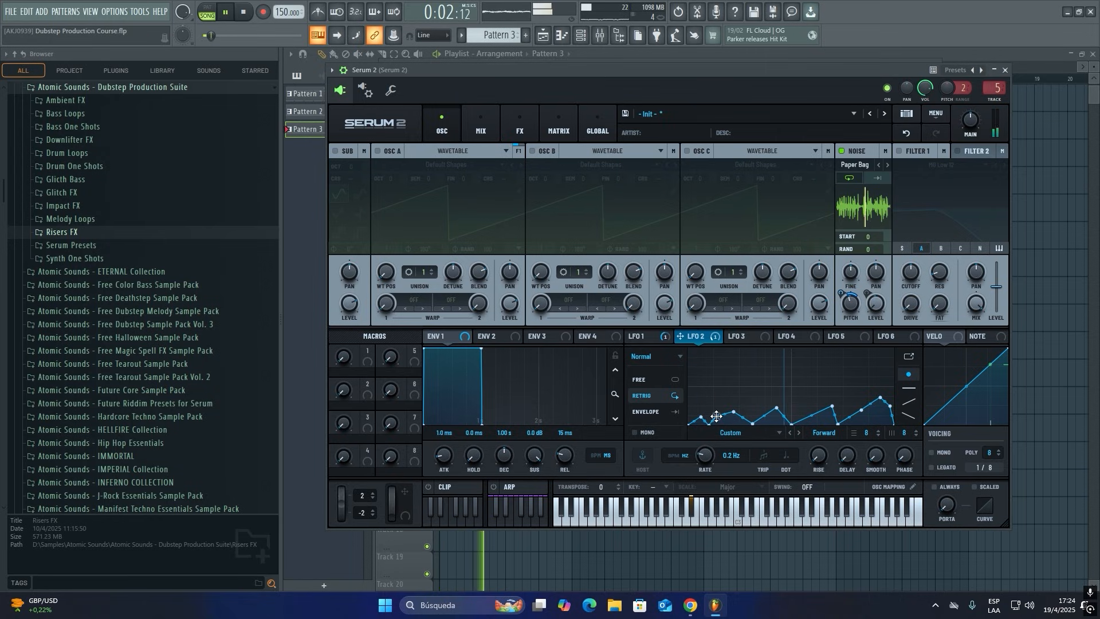
left_click(641, 337)
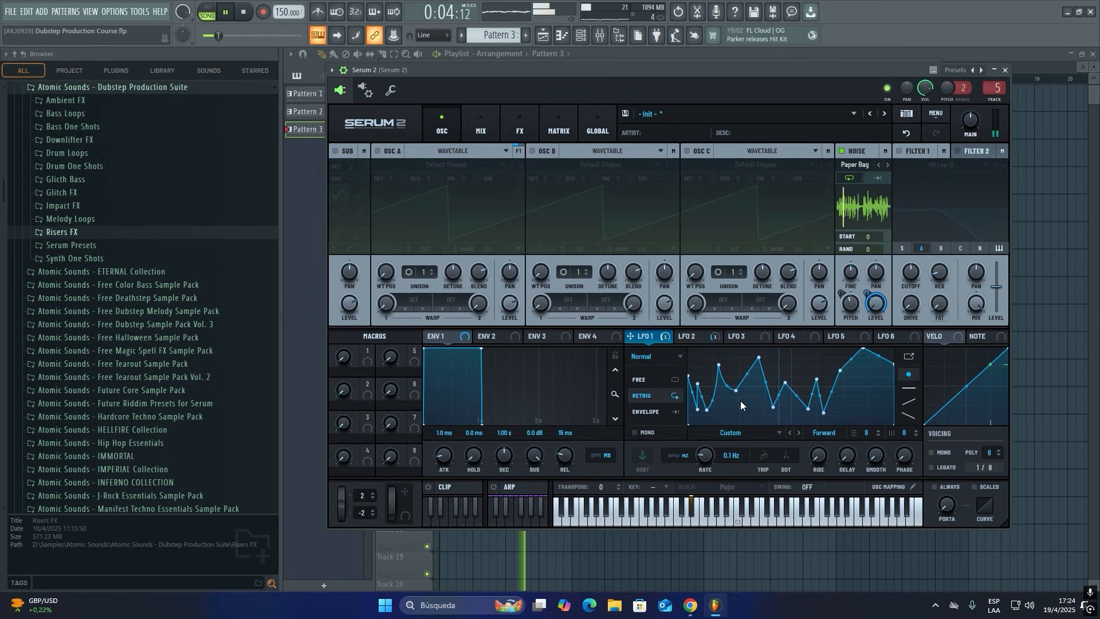
left_click_drag(812, 410, 799, 350)
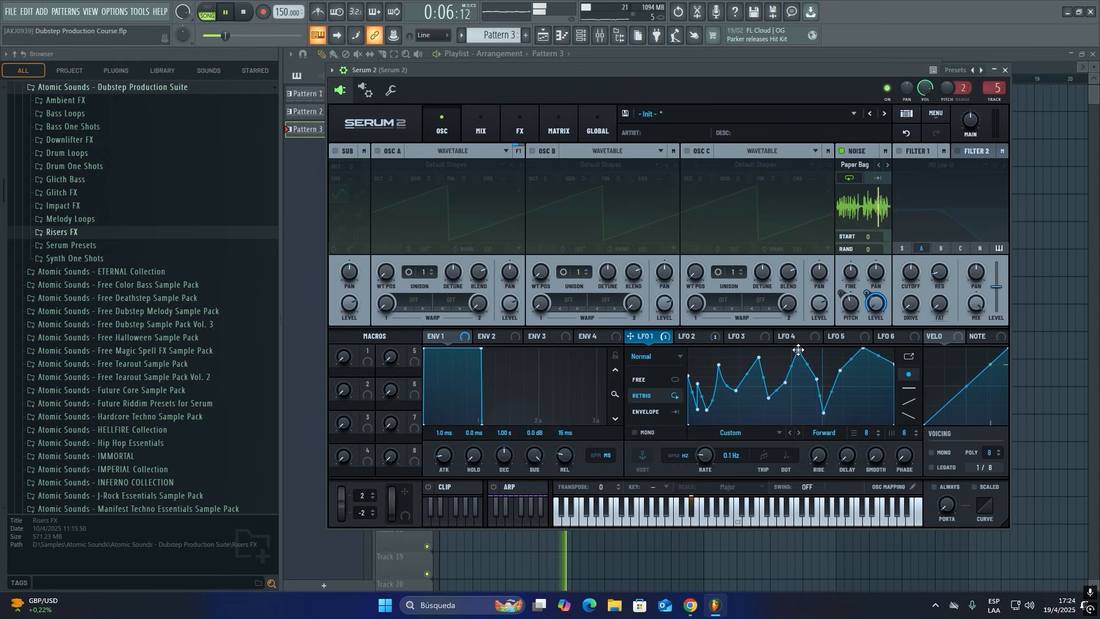
left_click_drag(707, 408, 711, 359)
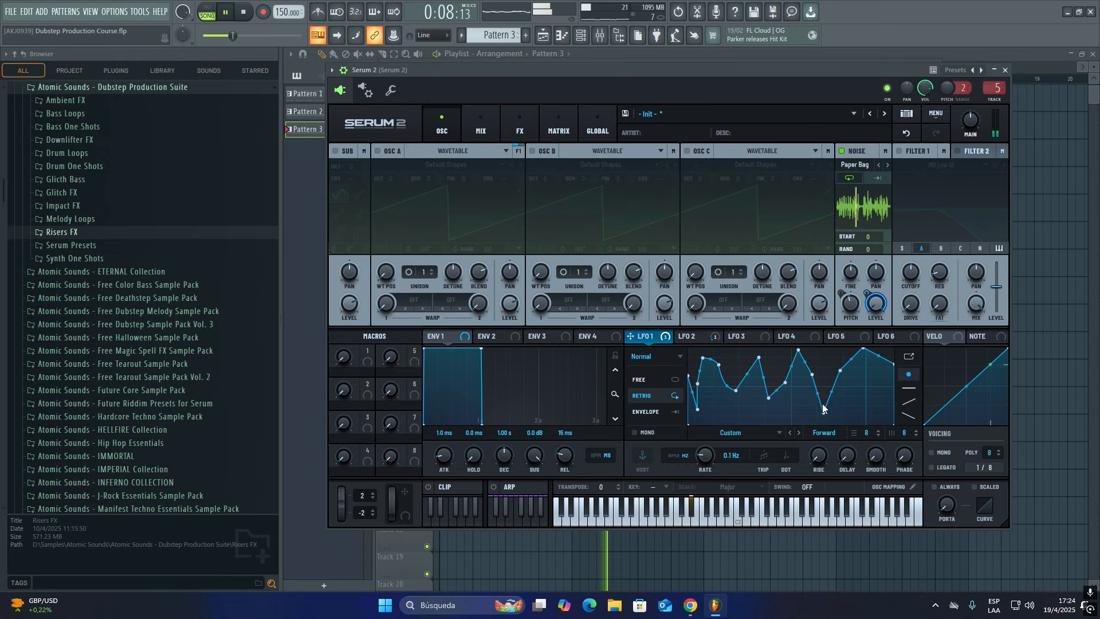
left_click_drag(823, 403, 822, 392)
Redraw LFO 2 with tall, narrow, uneven spikes across its whole length, separated by low points.
left_click(687, 336)
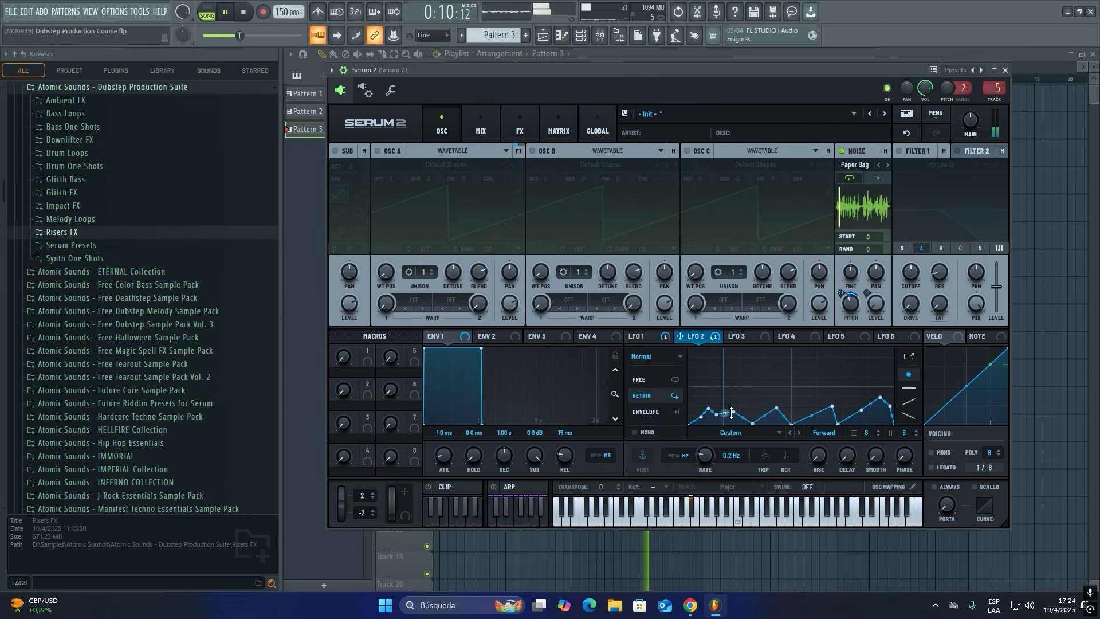
left_click_drag(752, 421, 752, 417)
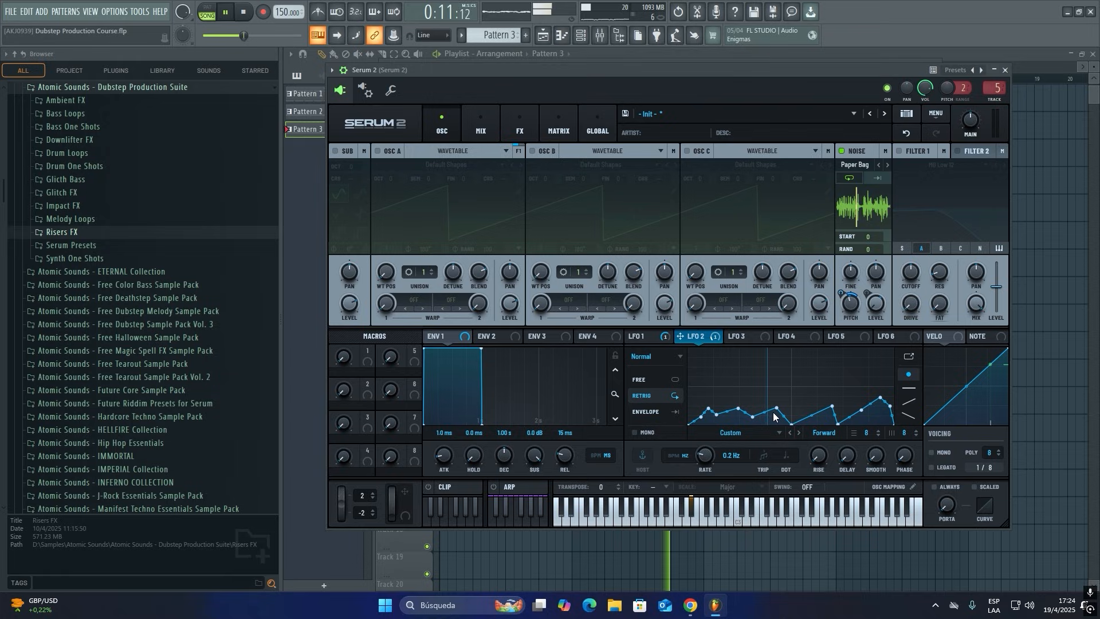
double_click(786, 369)
left_click_drag(786, 369, 782, 369)
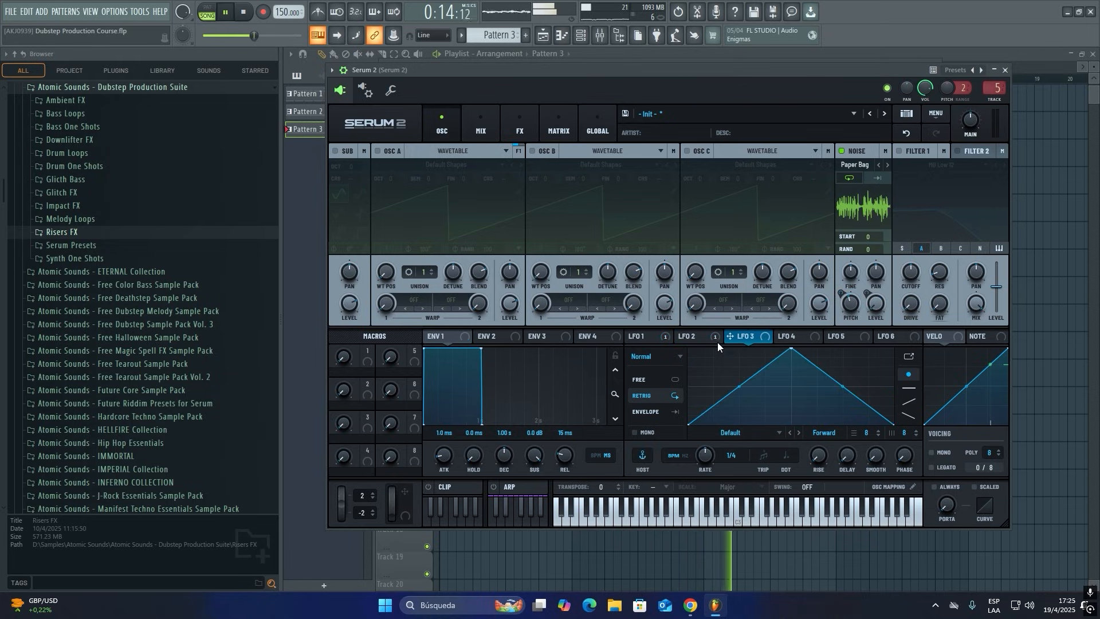
double_click(722, 352)
left_click_drag(728, 378, 750, 370)
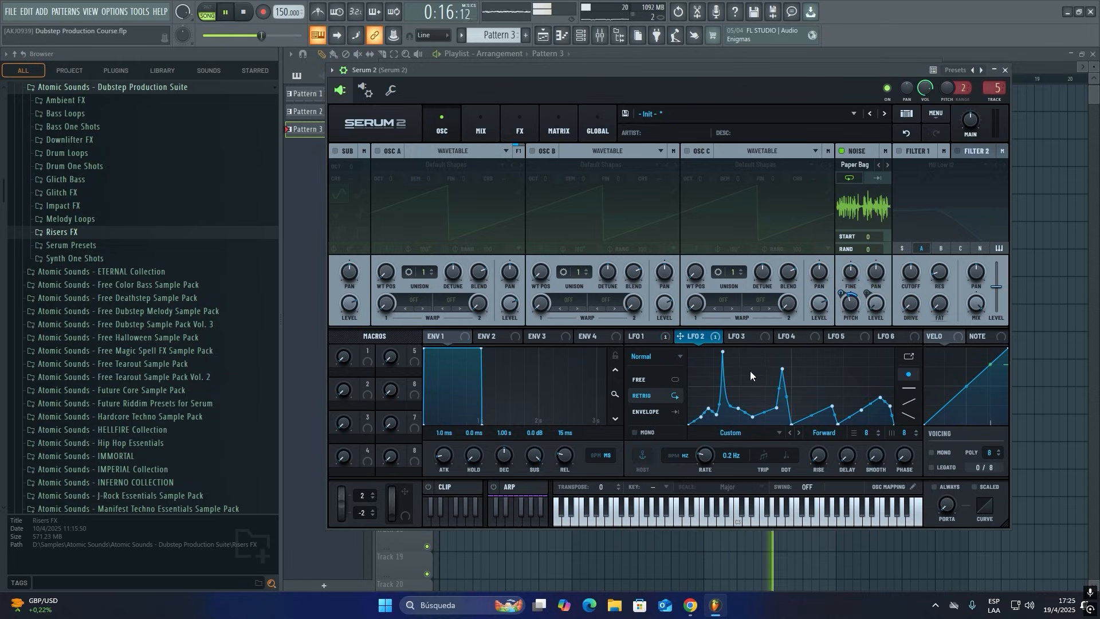
double_click(806, 355)
left_click_drag(819, 380, 799, 428)
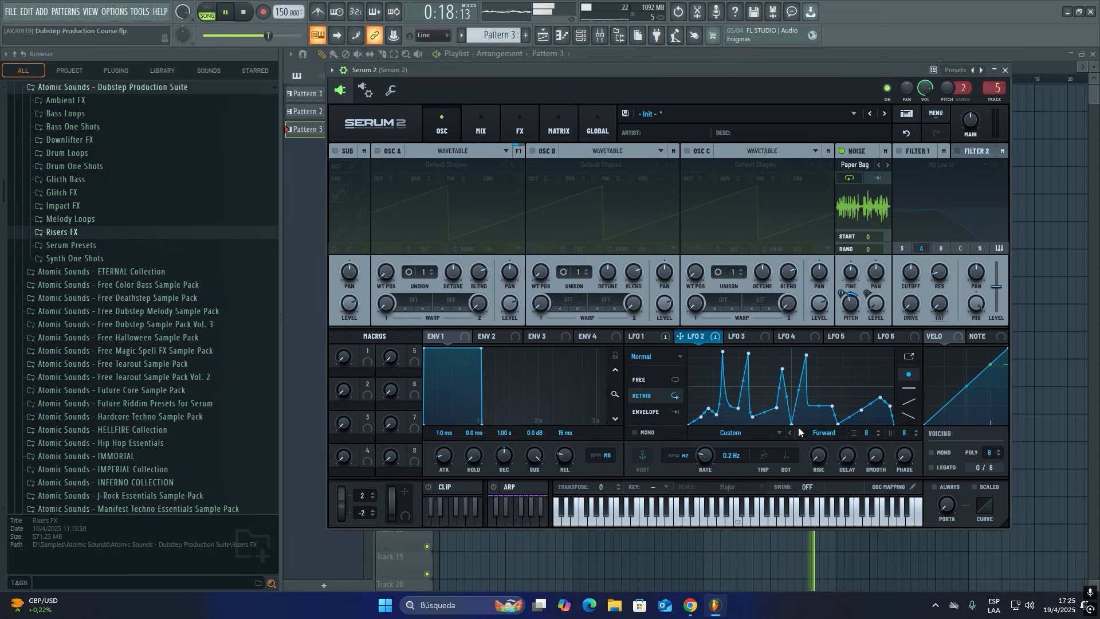
double_click(850, 372)
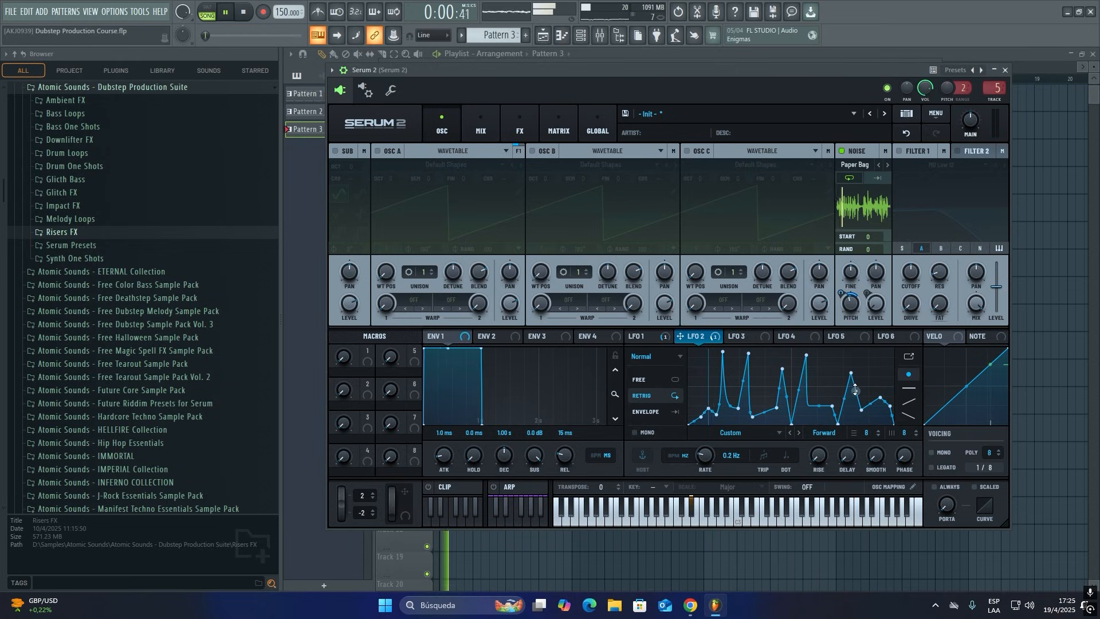
double_click(826, 351)
double_click(872, 350)
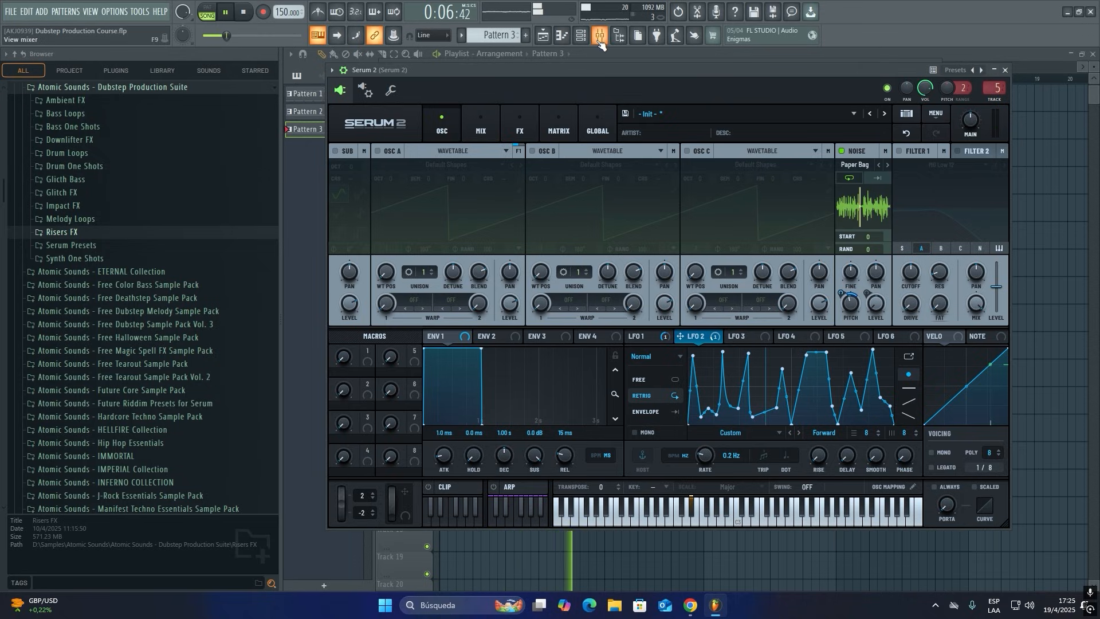
Lower the Serum 2 mixer track's volume a little further and stop playback.
key("F9")
left_click_drag(558, 391, 557, 406)
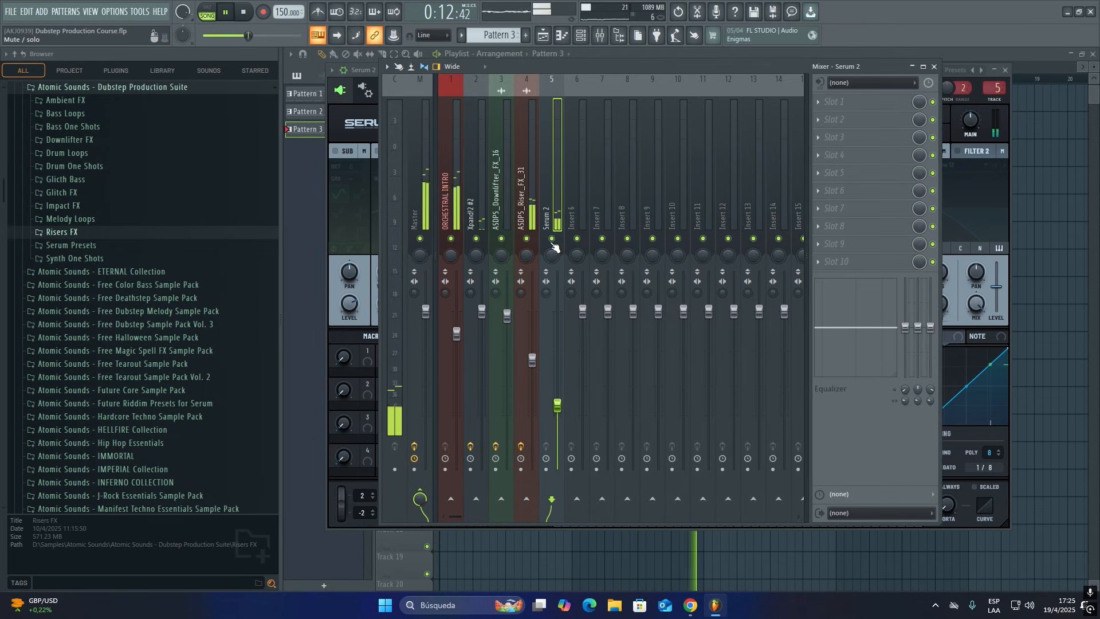
key("space")
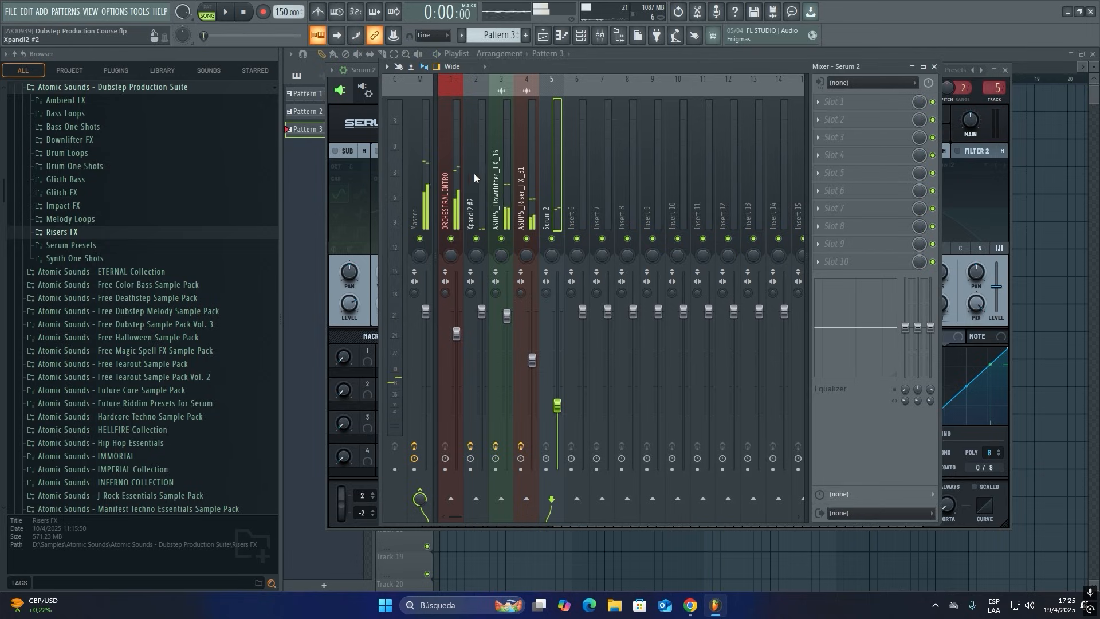
Copy the Pro-R reverb from the ASDPS_Downlifter_FX_16 mixer track to the Serum 2 track and play the arrangement.
left_click(476, 172)
key("Right")
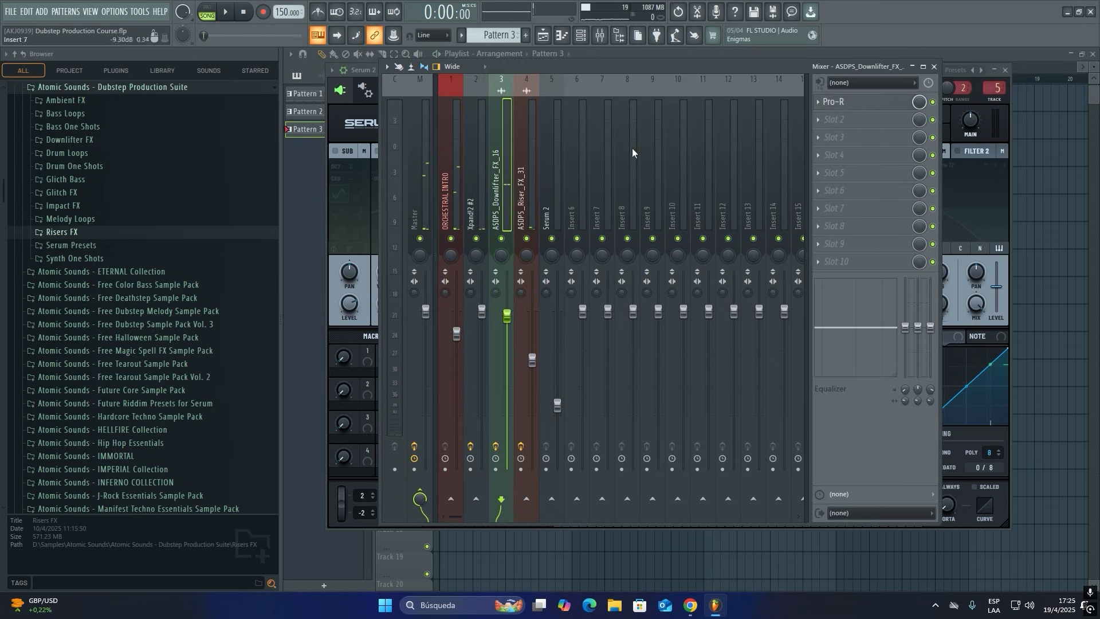
left_click(819, 100)
left_click_drag(820, 171, 553, 161)
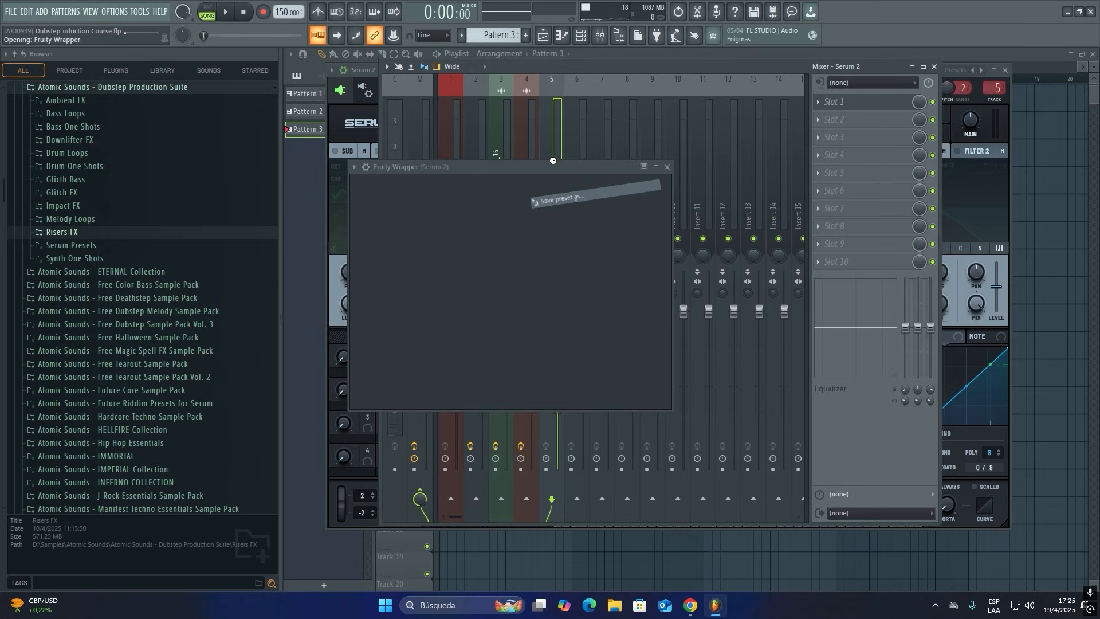
key("space")
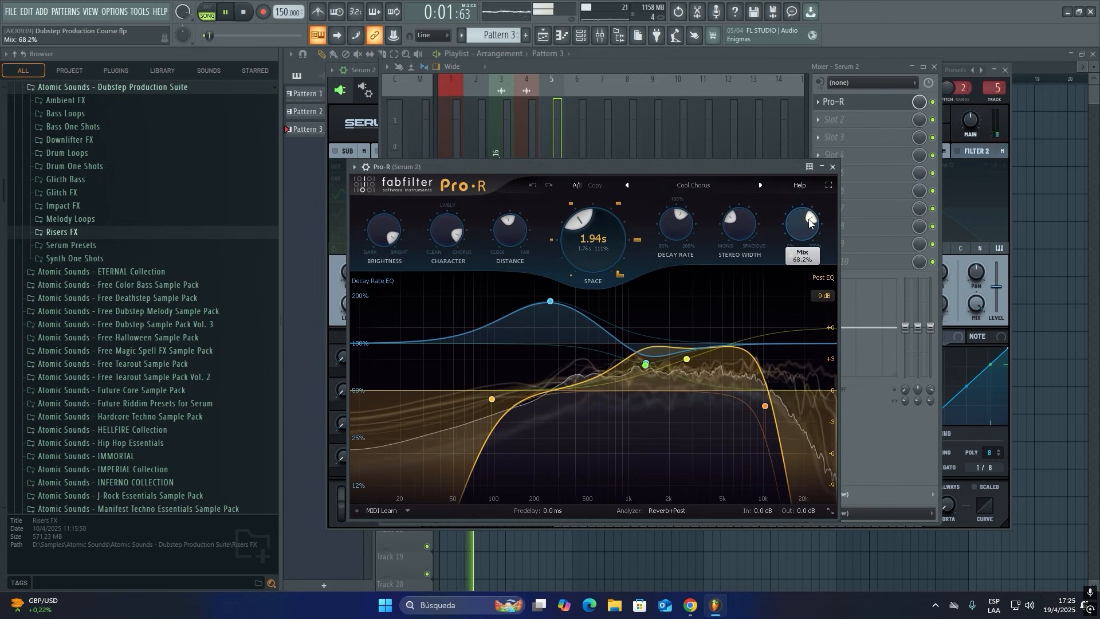
Adjust the Pro-R reverb's mix amount on the Serum 2 mixer track and return to the playlist.
left_click_drag(813, 216, 817, 222)
left_click(832, 167)
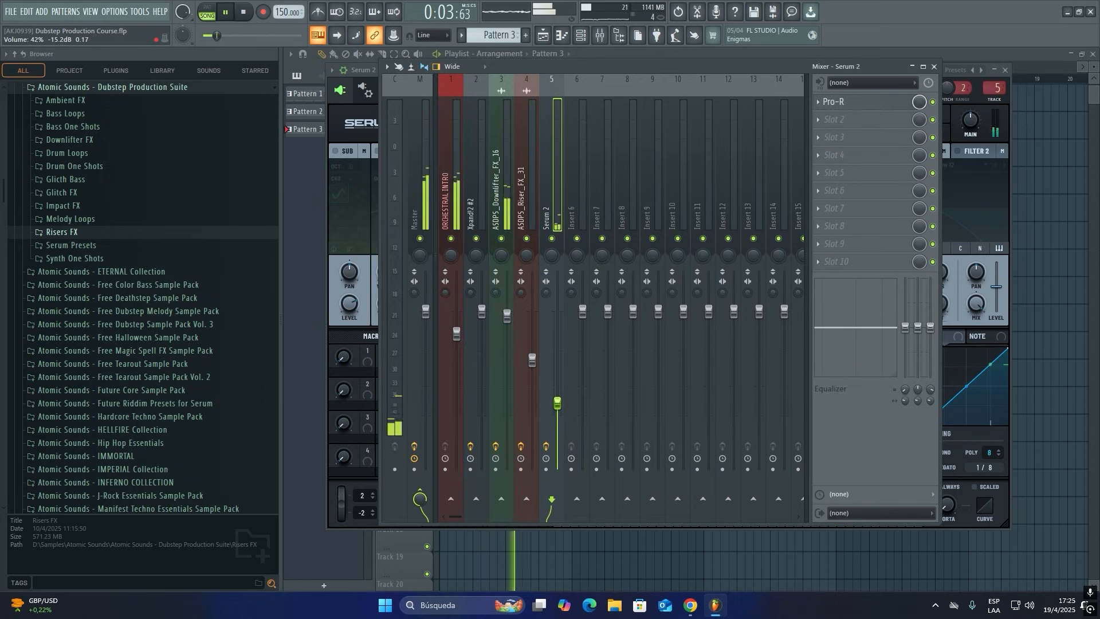
key("F12")
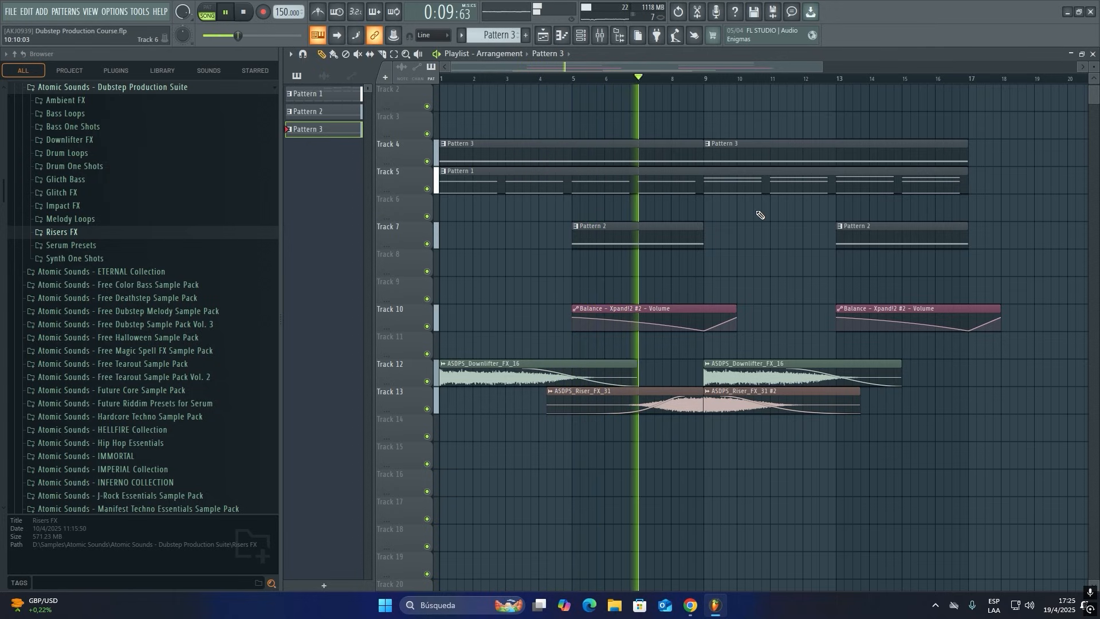
Raise the Serum 2 mixer track's volume slightly, listen to the arrangement and stop playback.
left_click(599, 36)
left_click_drag(557, 400, 557, 388)
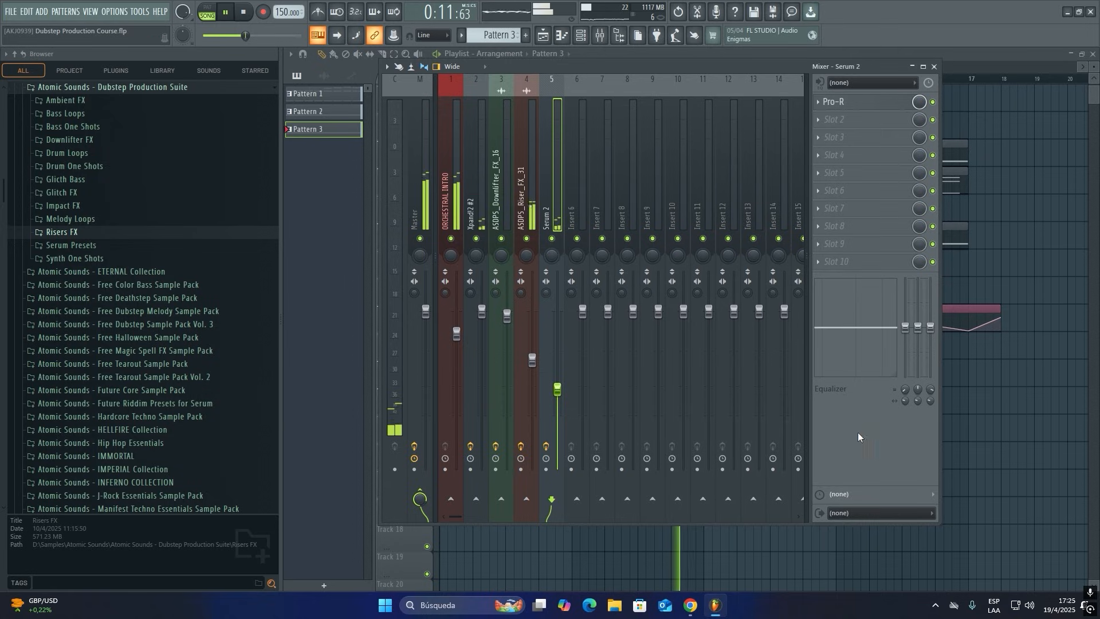
right_click(997, 439)
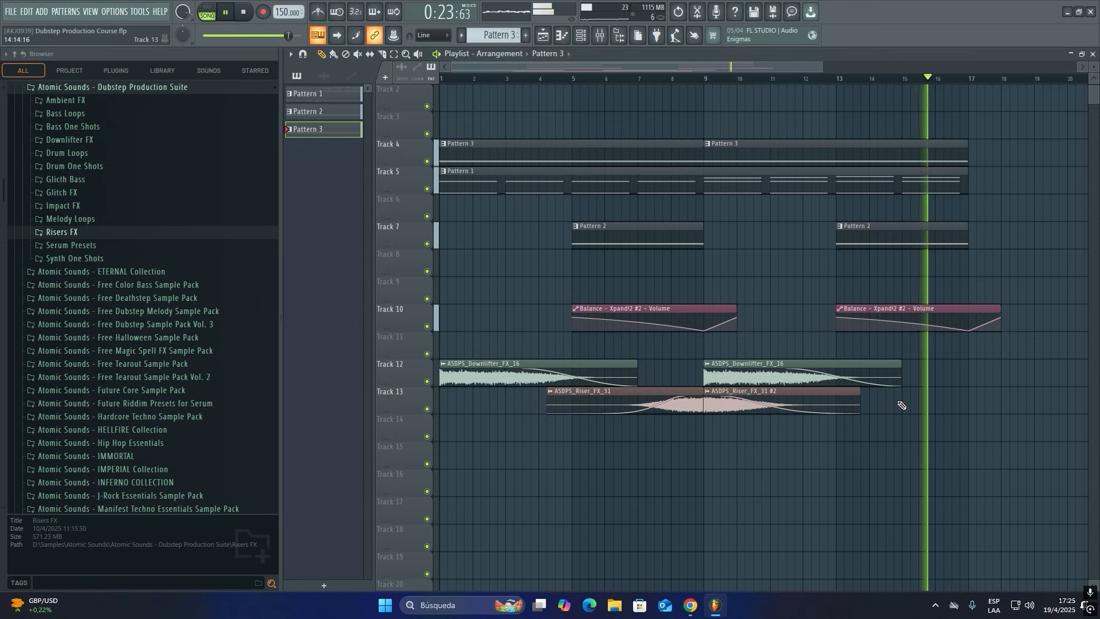
key("space")
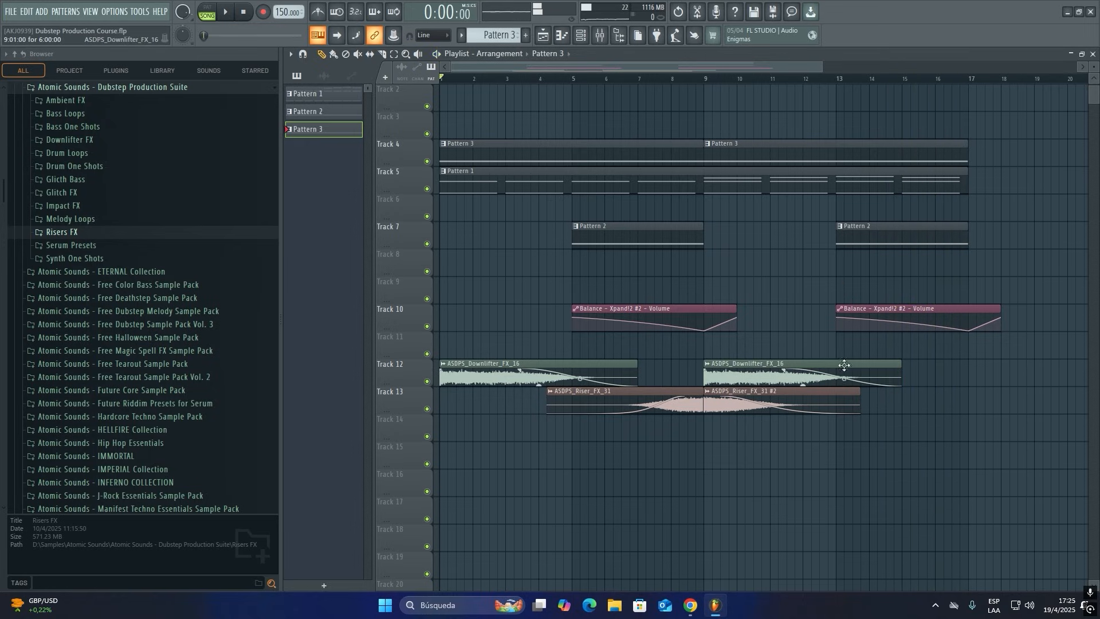
Move both Pattern 3 clips from Track 4 up to Track 3 and save the project.
left_click_drag(796, 156, 599, 126)
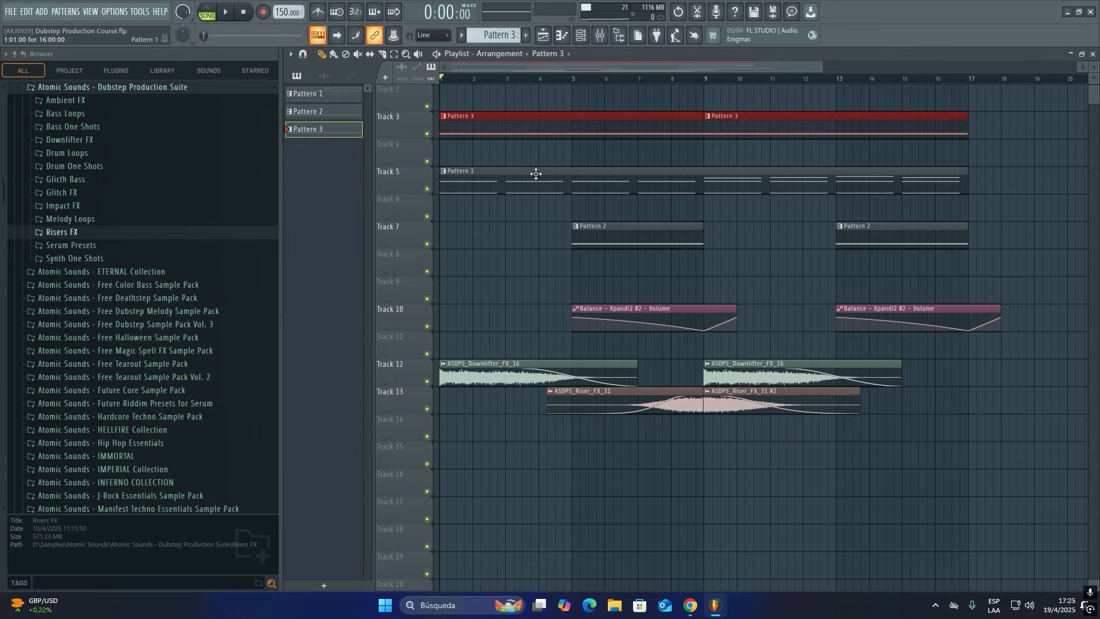
left_click(488, 270, "ctrl")
left_click(6, 12)
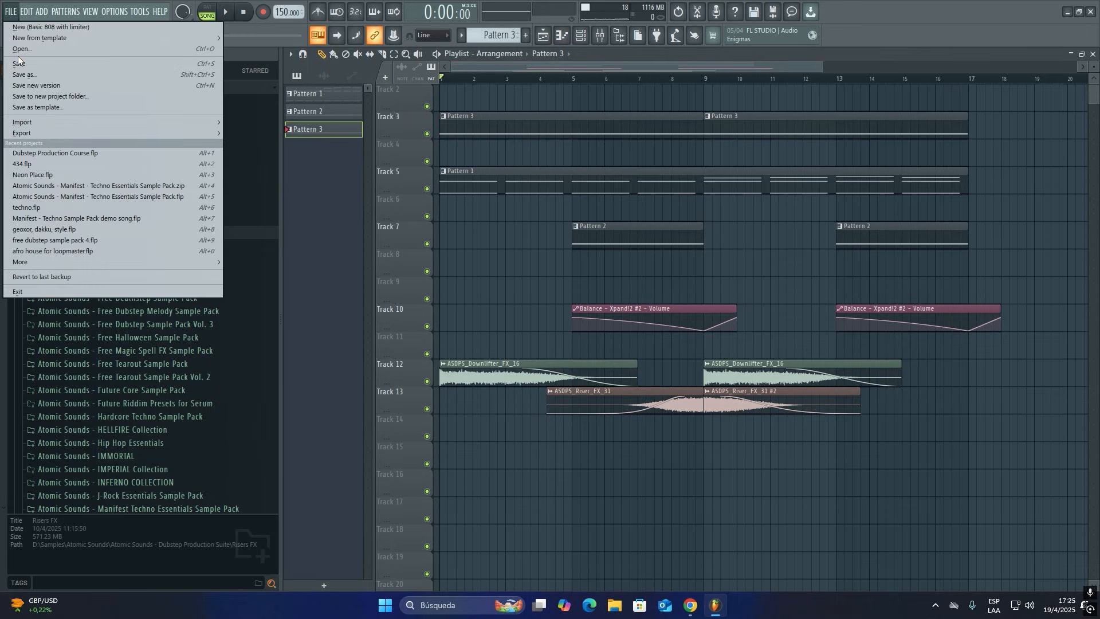
left_click(20, 62)
Audition ASDPS_Impact_FX_15 and 16 from the Impact FX folder and place ASDPS_Impact_FX_16 at bar 1 on Track 14.
scroll(146, 187, "up", 2)
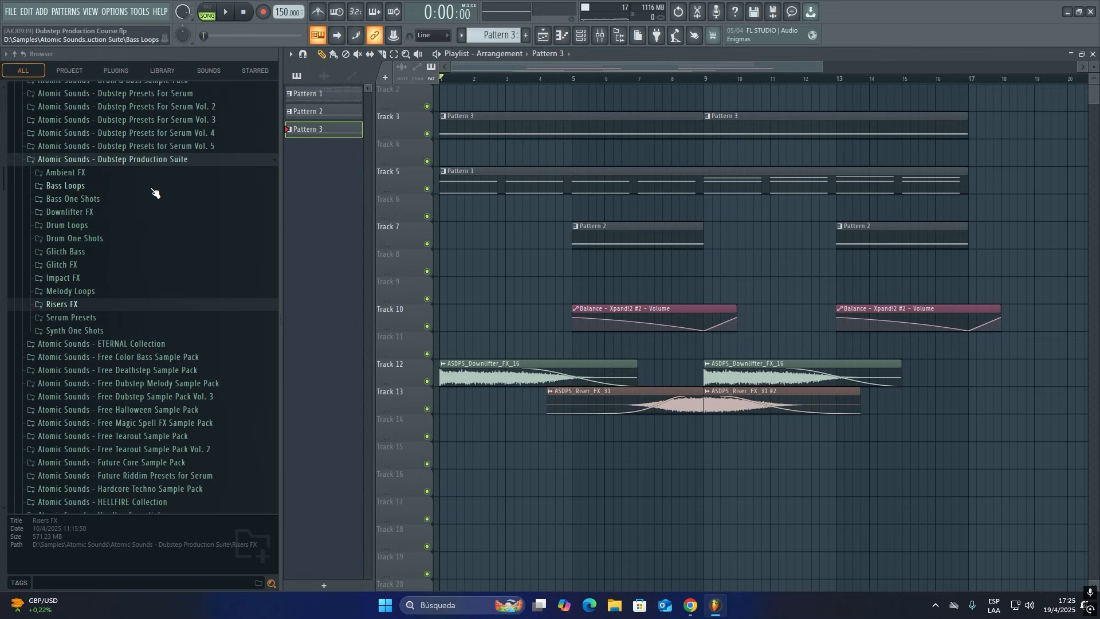
left_click(124, 279)
left_click(189, 270)
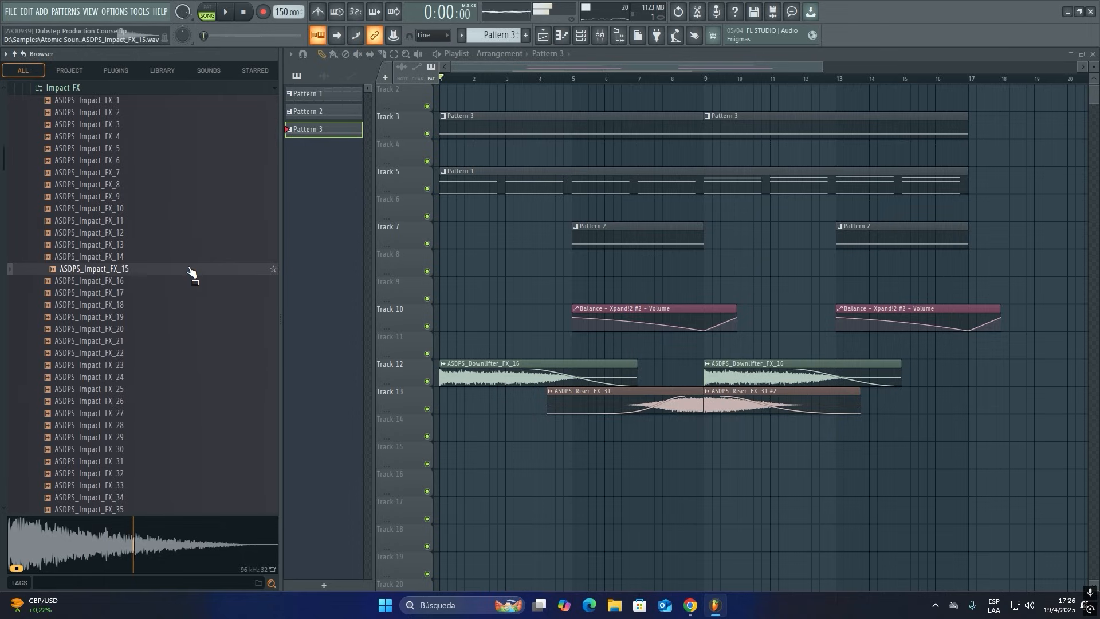
left_click(148, 282)
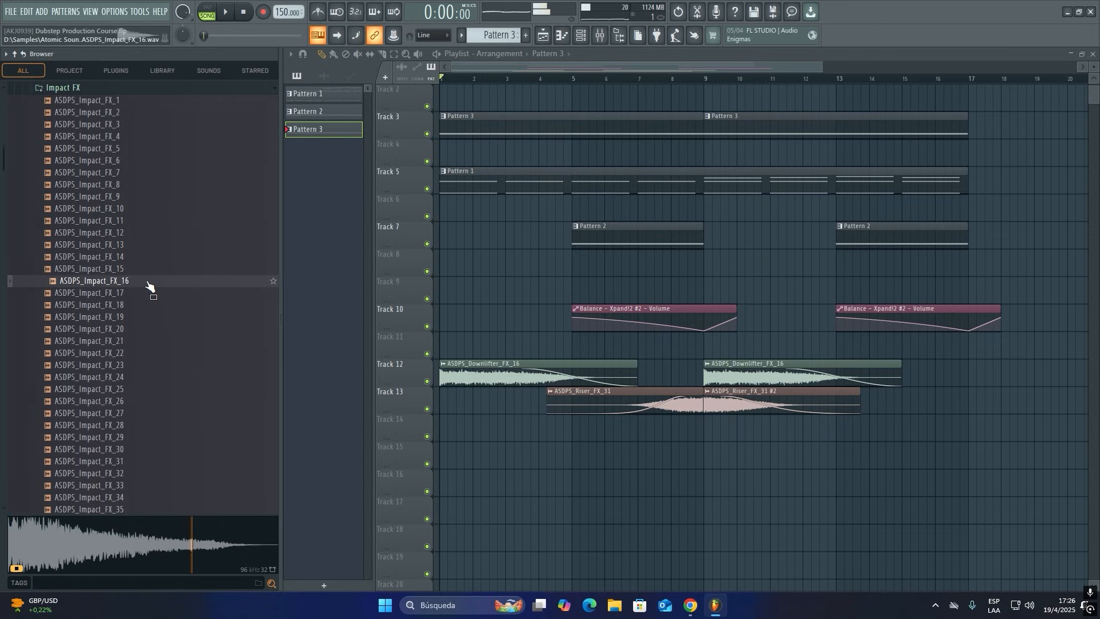
left_click_drag(148, 282, 438, 427)
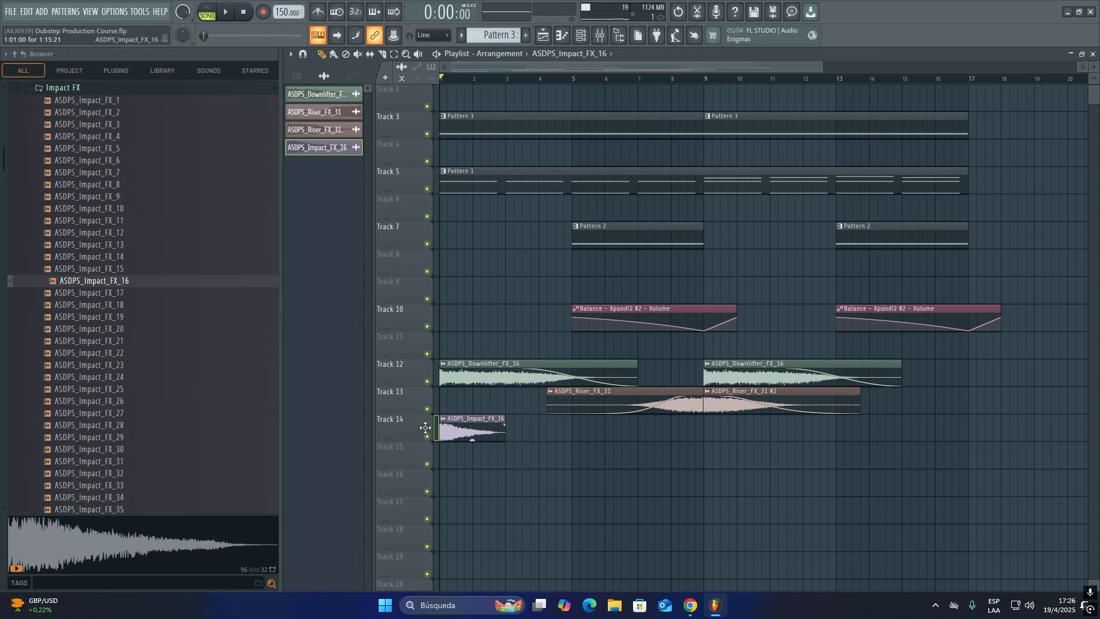
Lower the channel volume of the ASDPS_Impact_FX_16 clip and play the arrangement.
double_click(472, 419)
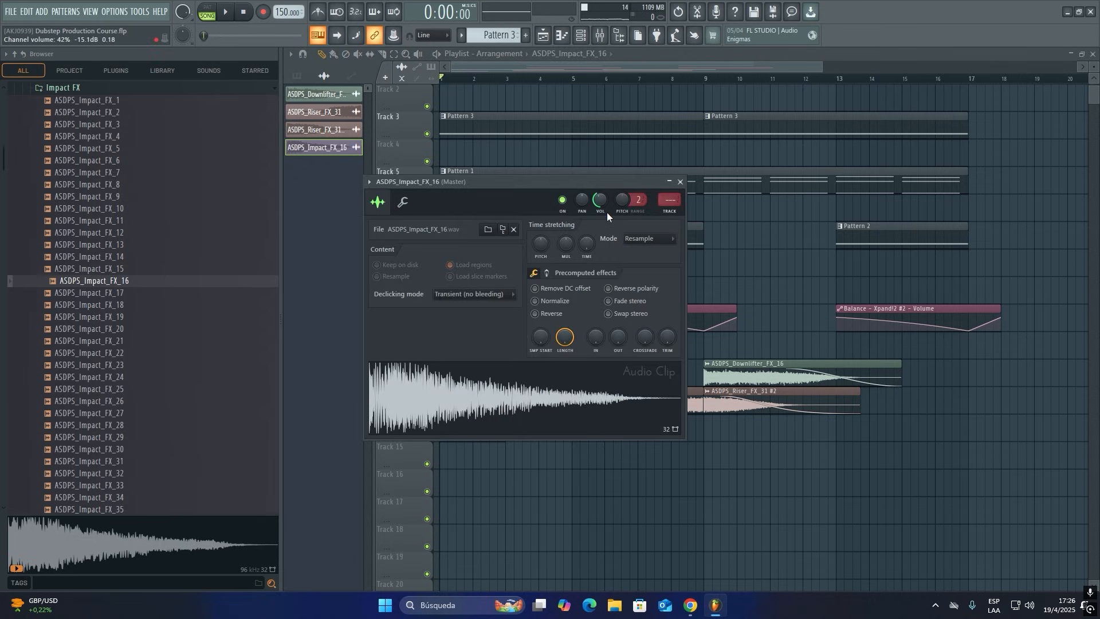
left_click_drag(600, 207, 601, 247)
key("space")
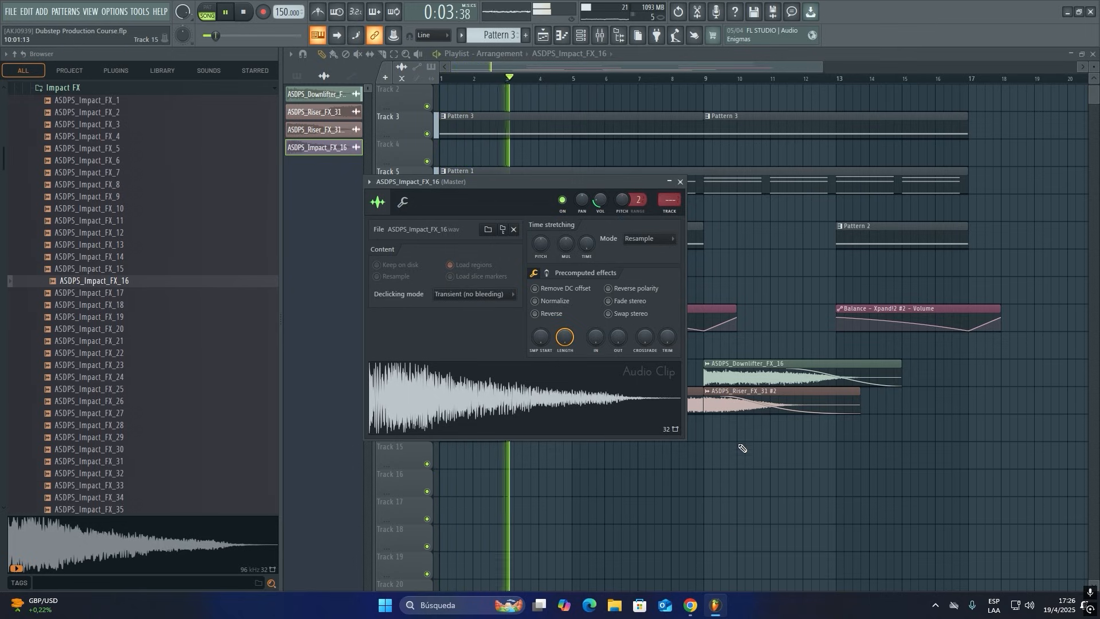
Place a second ASDPS_Impact_FX_16 clip at bar 9 on Track 14 and route the sample to mixer track 6.
key("Escape")
left_click(721, 434)
double_click(735, 437)
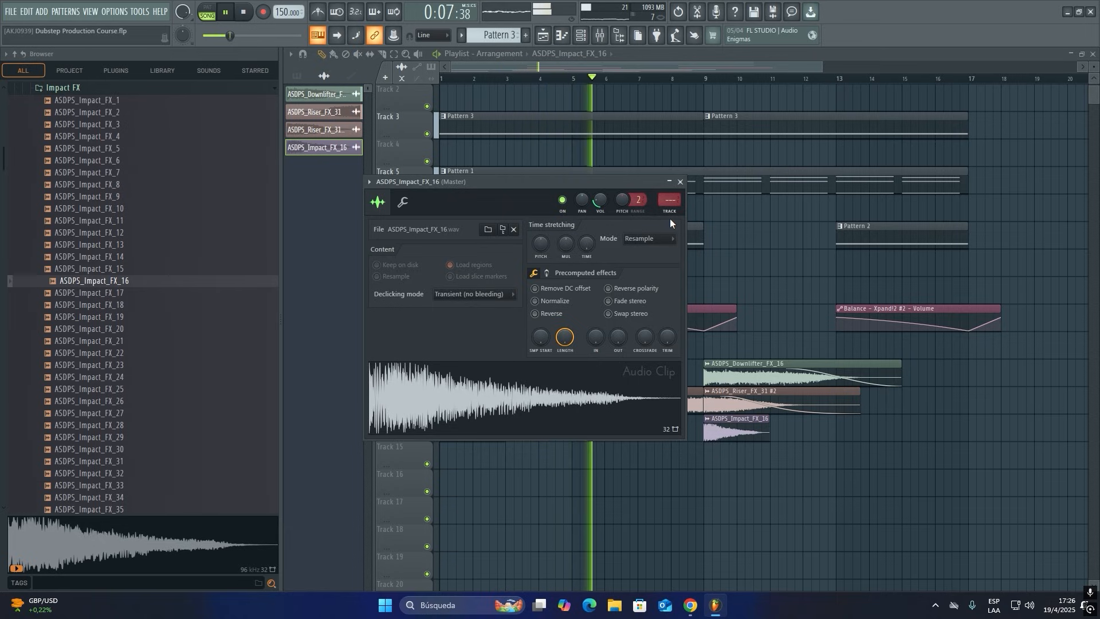
key("ctrl+l")
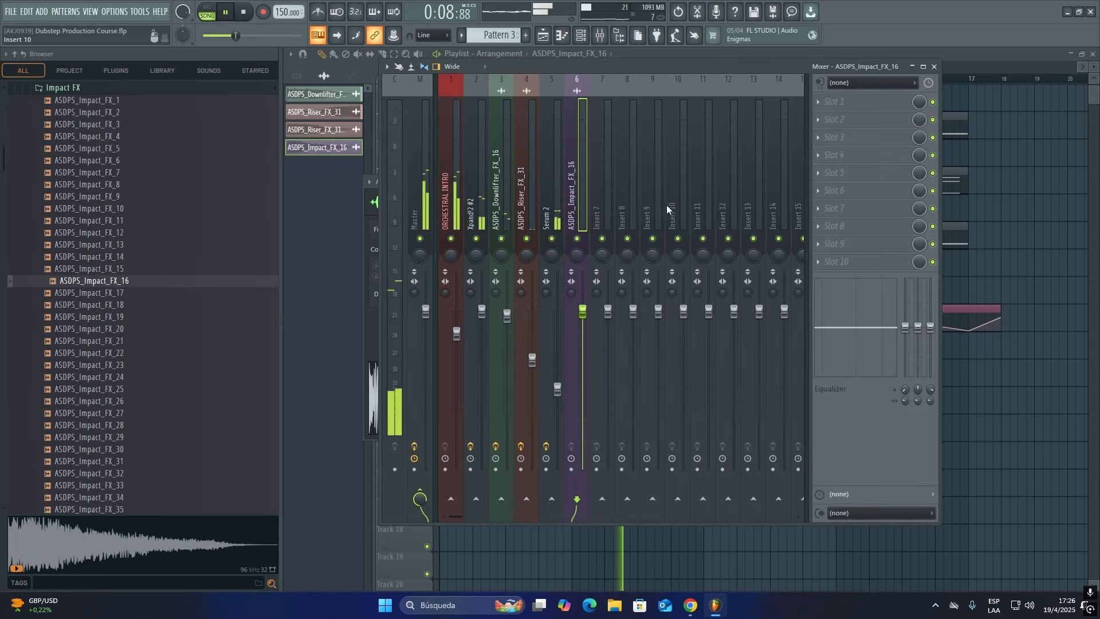
right_click(1036, 196)
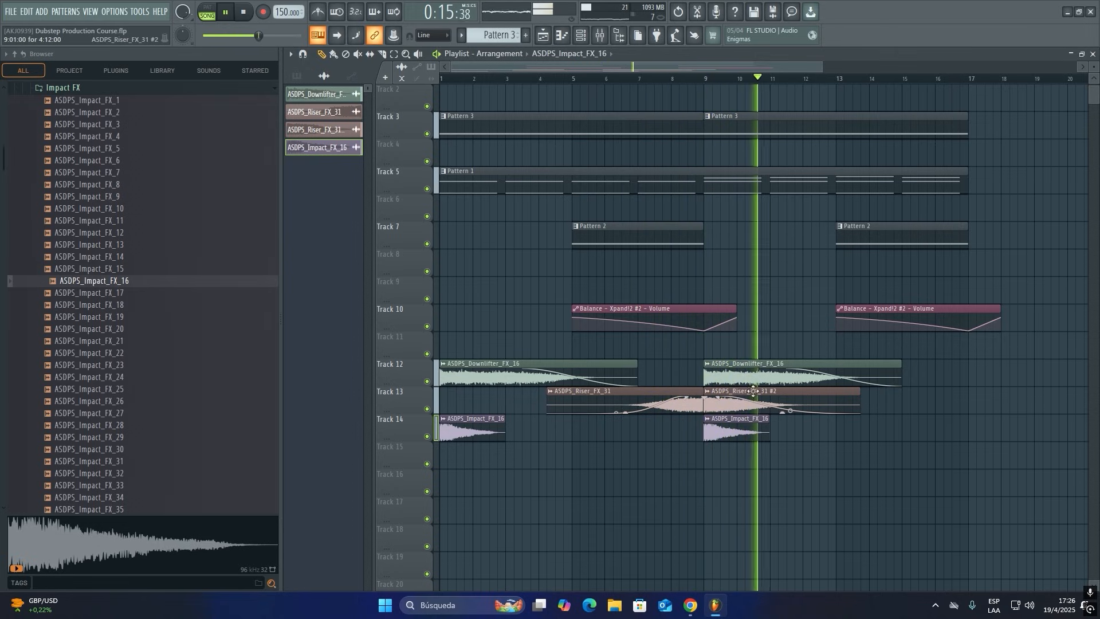
Set the ASDPS_Impact_FX_16 channel volume to 34%.
double_click(729, 429)
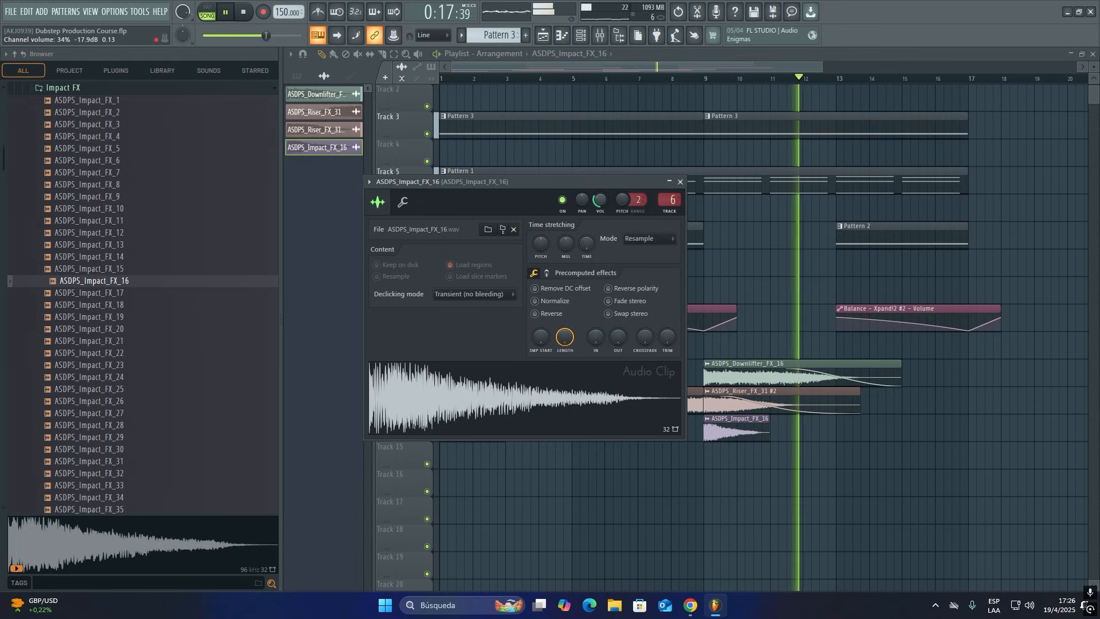
key("Escape")
Move both ASDPS_Impact_FX_16 clips from Track 14 down to Track 15, stop playback and save the project.
left_click_drag(904, 449, 461, 439)
left_click_drag(453, 434, 445, 459)
left_click(635, 502, "ctrl")
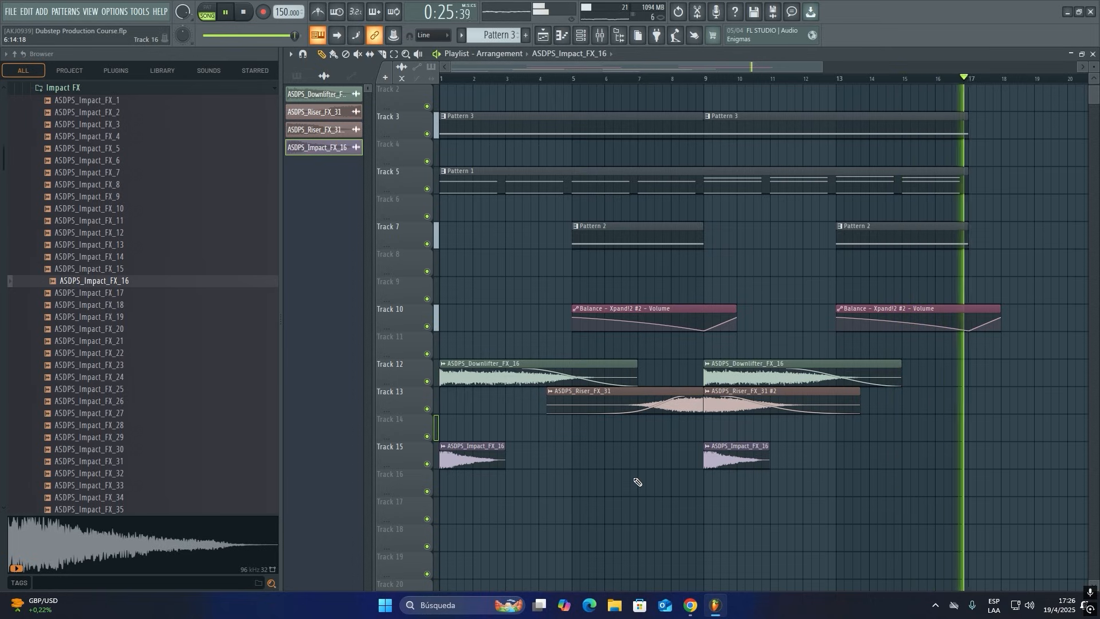
key("space")
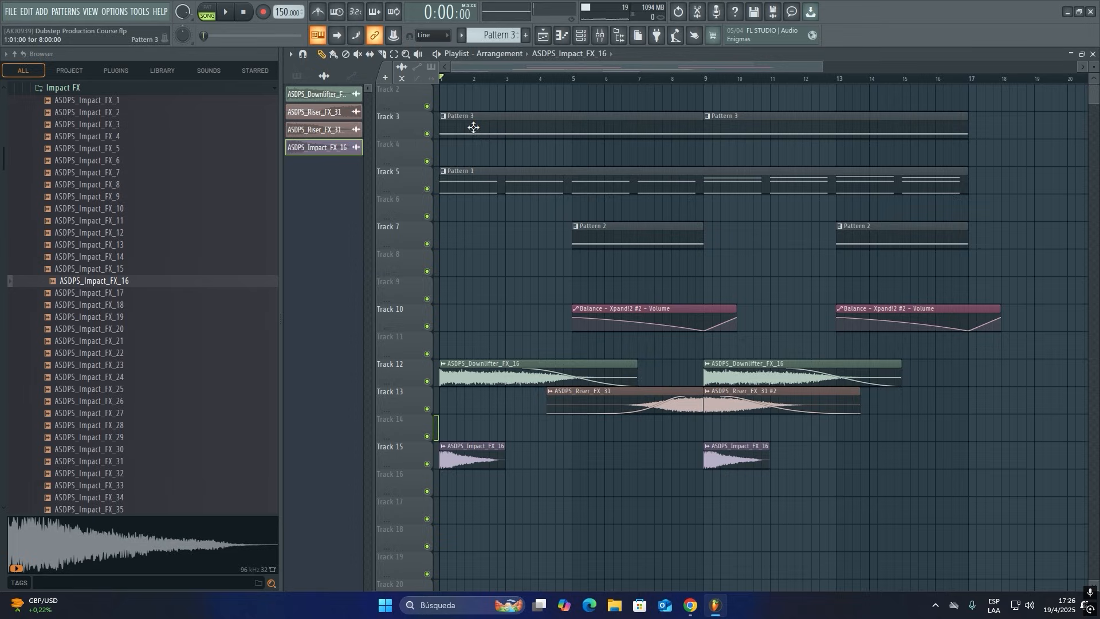
left_click(8, 14)
left_click(34, 64)
Select bars 1 to 8 of the arrangement, play that section and clear the selection.
left_click_drag(707, 84, 582, 85)
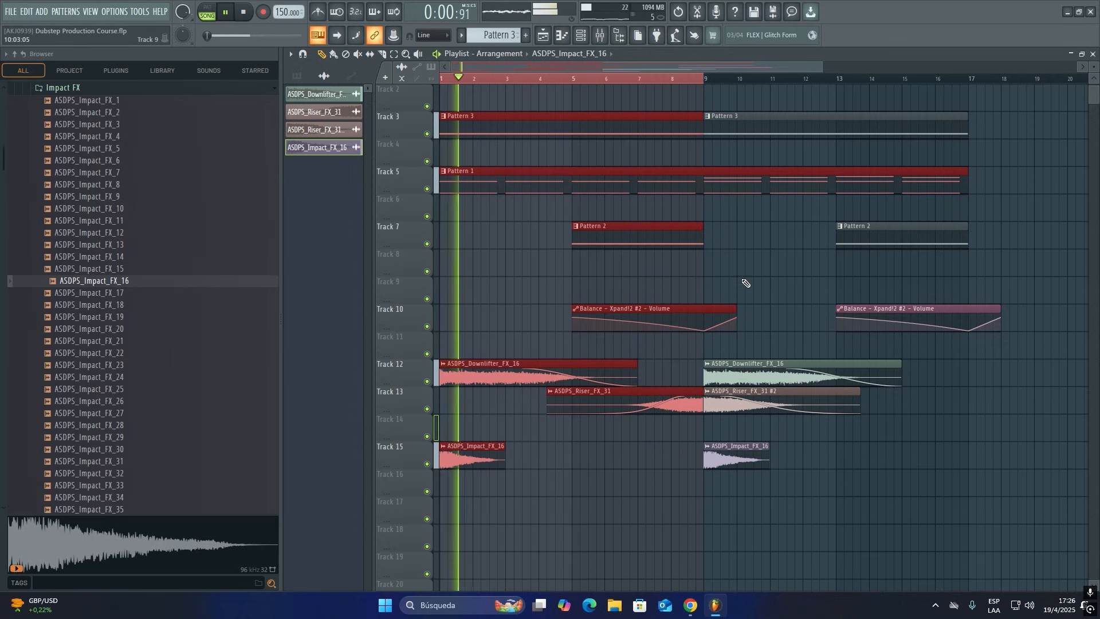
left_click_drag(693, 67, 724, 68)
right_click(654, 82)
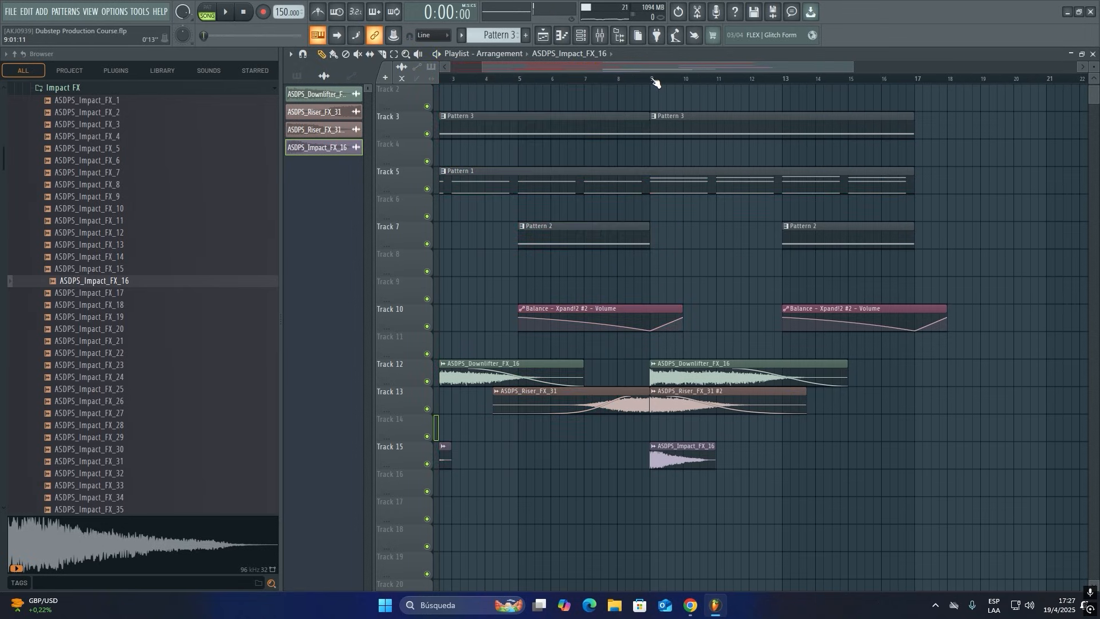